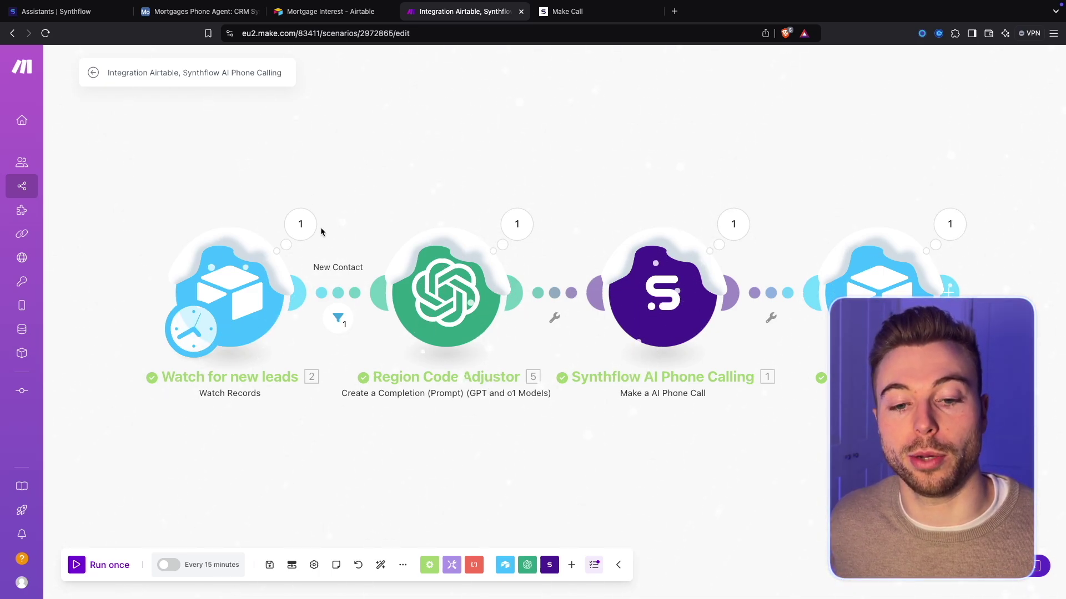
Glance at the Make scenario and canvas menus, then switch to the Mortgages Phone Agent tab
{"action": "left_click", "coordinate": [403, 564]}
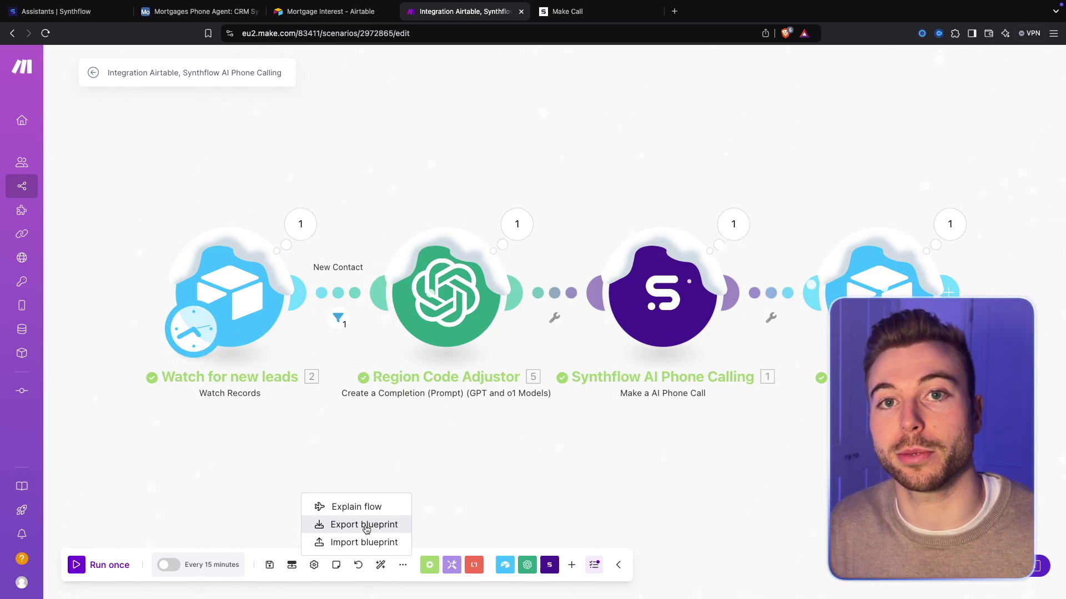
{"action": "left_click", "coordinate": [185, 503]}
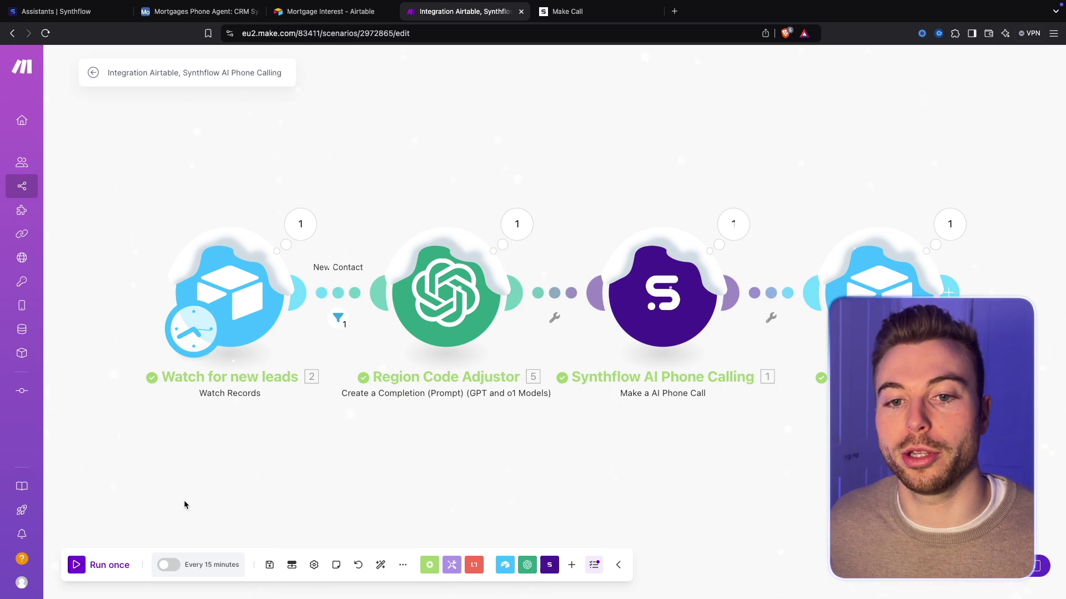
{"action": "right_click", "coordinate": [411, 172]}
{"action": "left_click", "coordinate": [401, 145]}
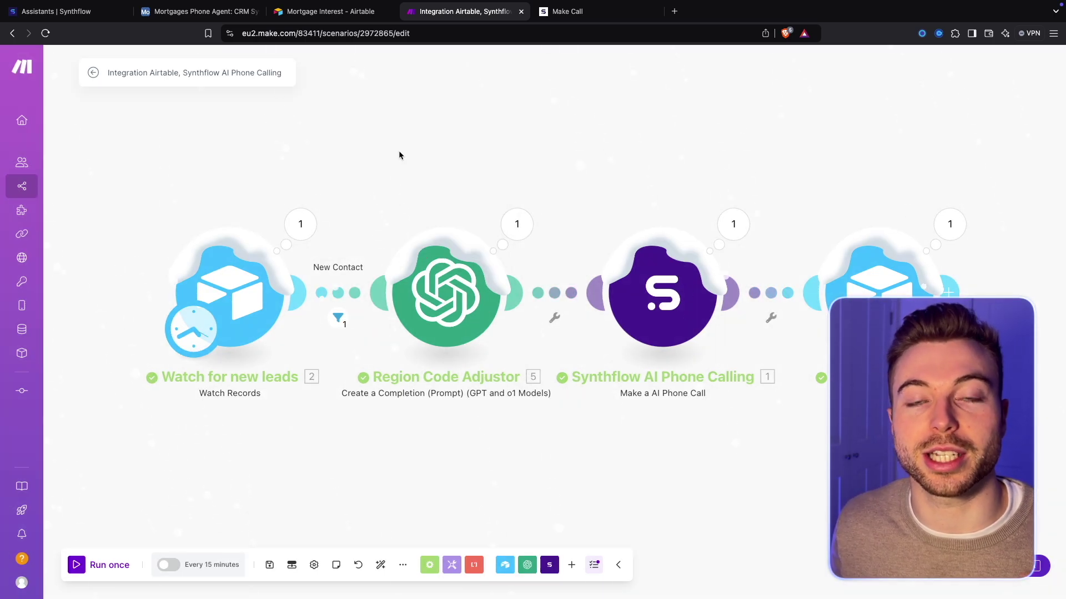
{"action": "left_click", "coordinate": [186, 12]}
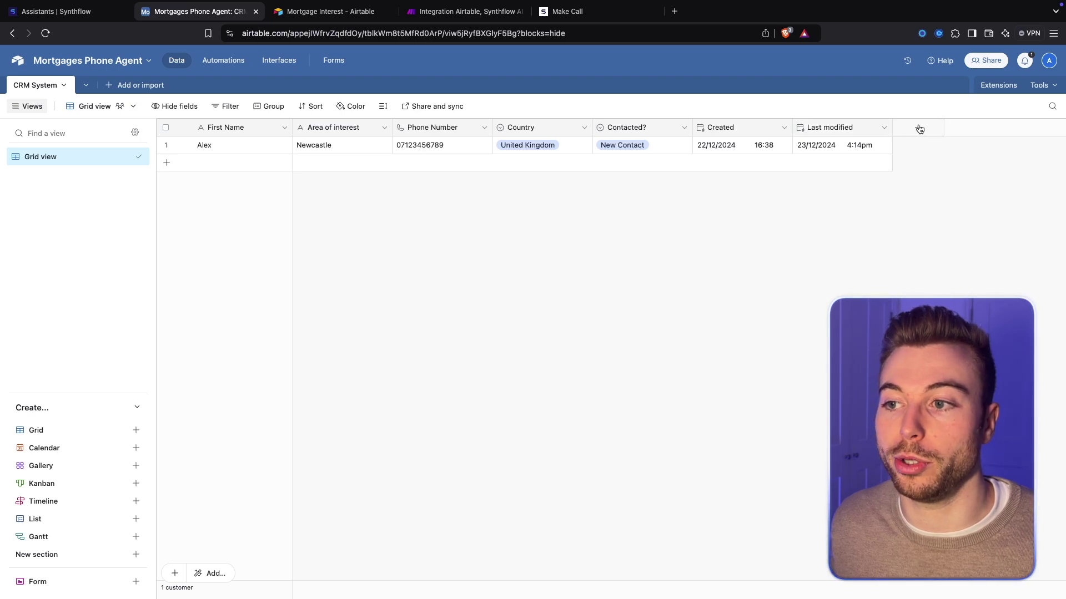
{"action": "left_click", "coordinate": [919, 128]}
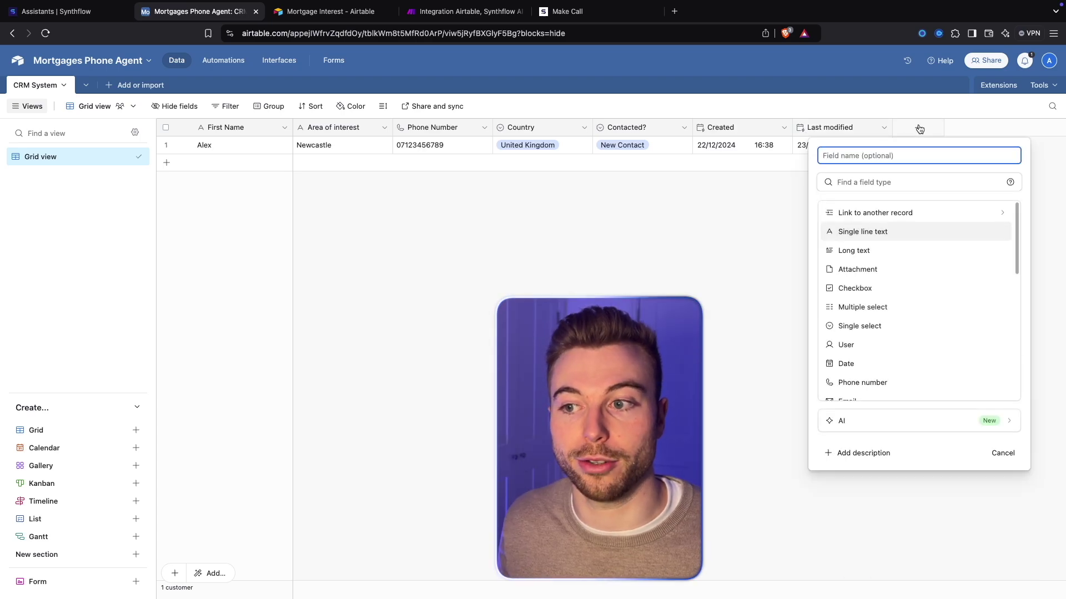
{"action": "type", "text": "Last Mofi"}
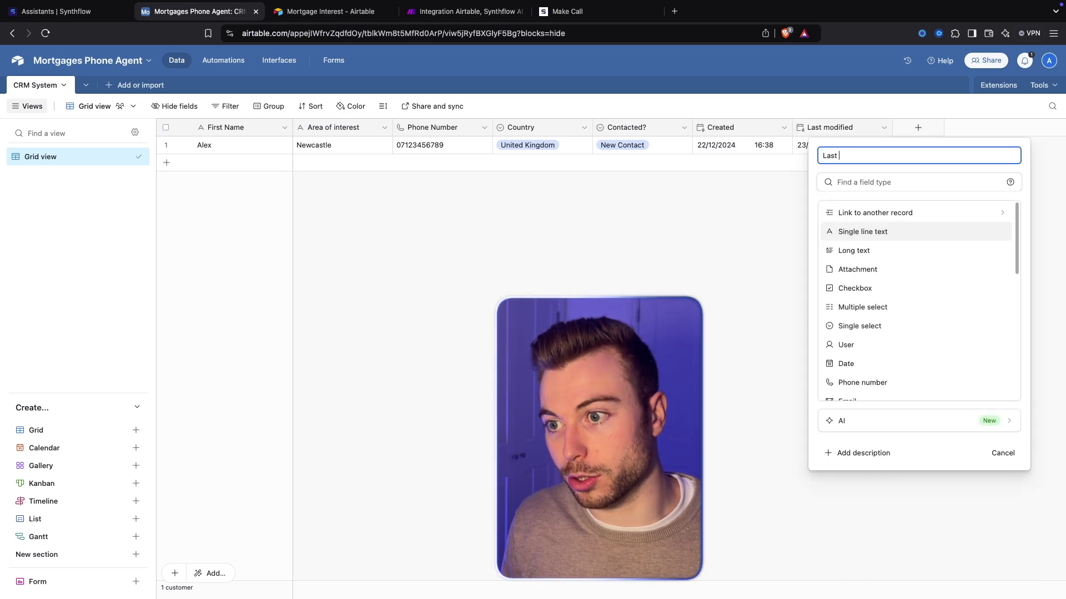
{"action": "key", "text": "BackSpace"}
{"action": "key", "text": "BackSpace"}
{"action": "type", "text": "dified PT2"}
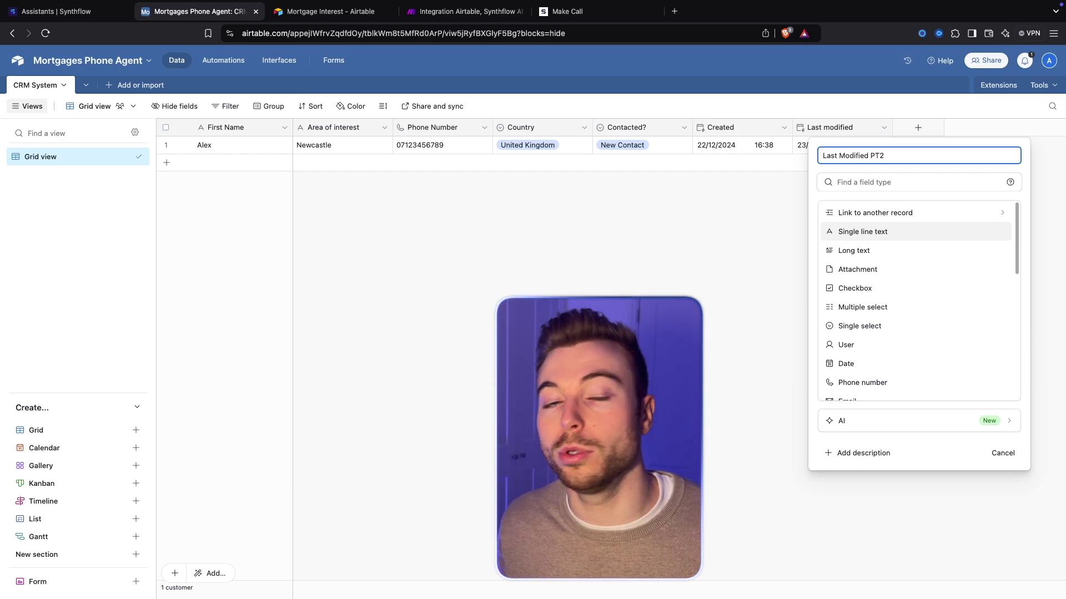
{"action": "left_click", "coordinate": [907, 176]}
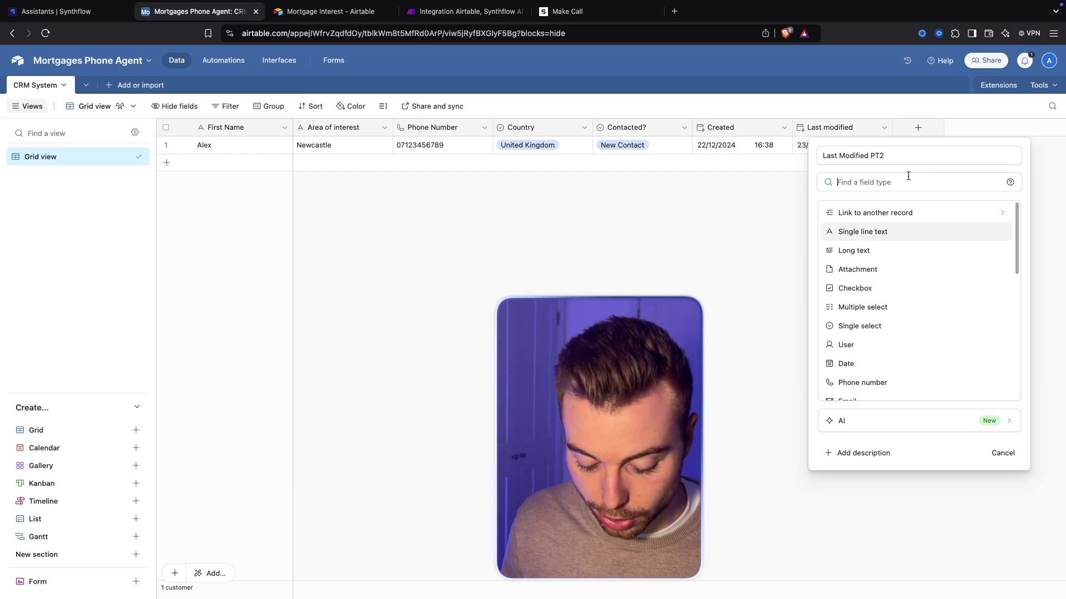
{"action": "type", "text": "Last"}
{"action": "key", "text": "BackSpace"}
{"action": "key", "text": "BackSpace"}
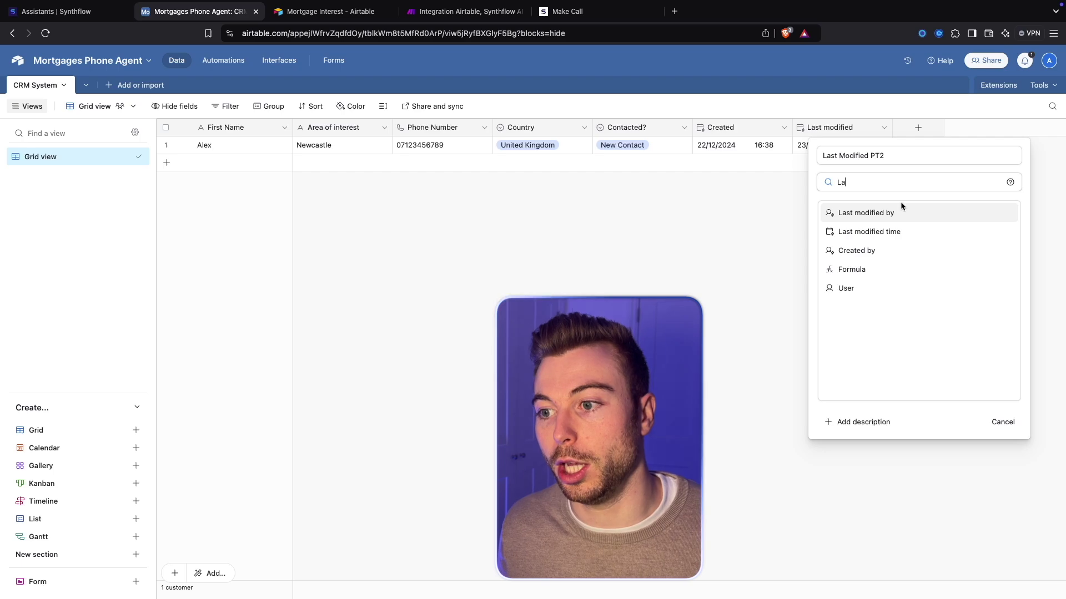
{"action": "left_click", "coordinate": [897, 231]}
{"action": "left_click", "coordinate": [994, 305]}
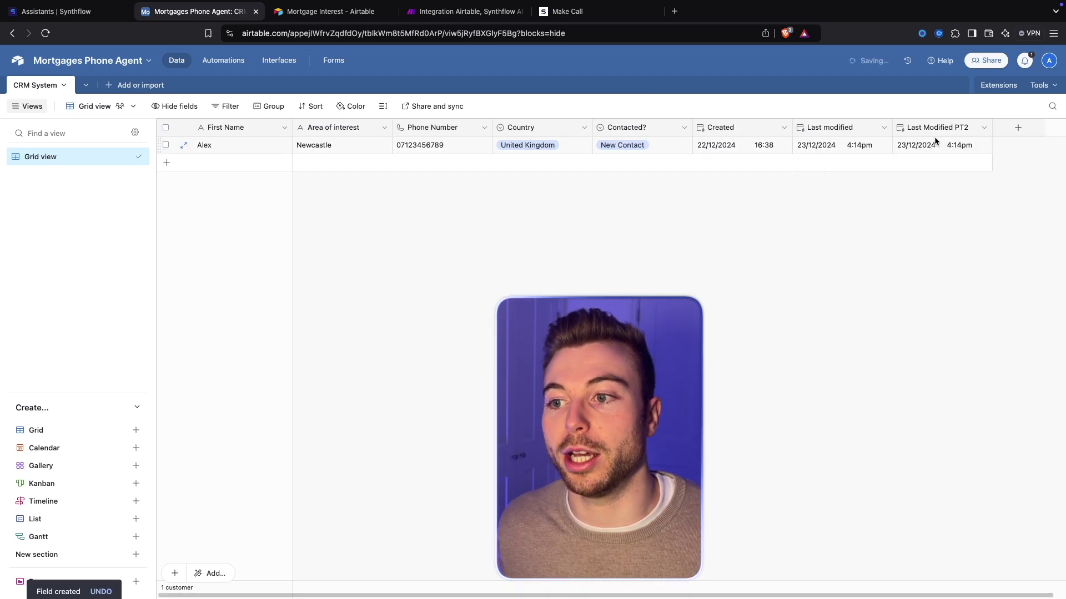
{"action": "double_click", "coordinate": [928, 132]}
{"action": "left_click", "coordinate": [624, 183]}
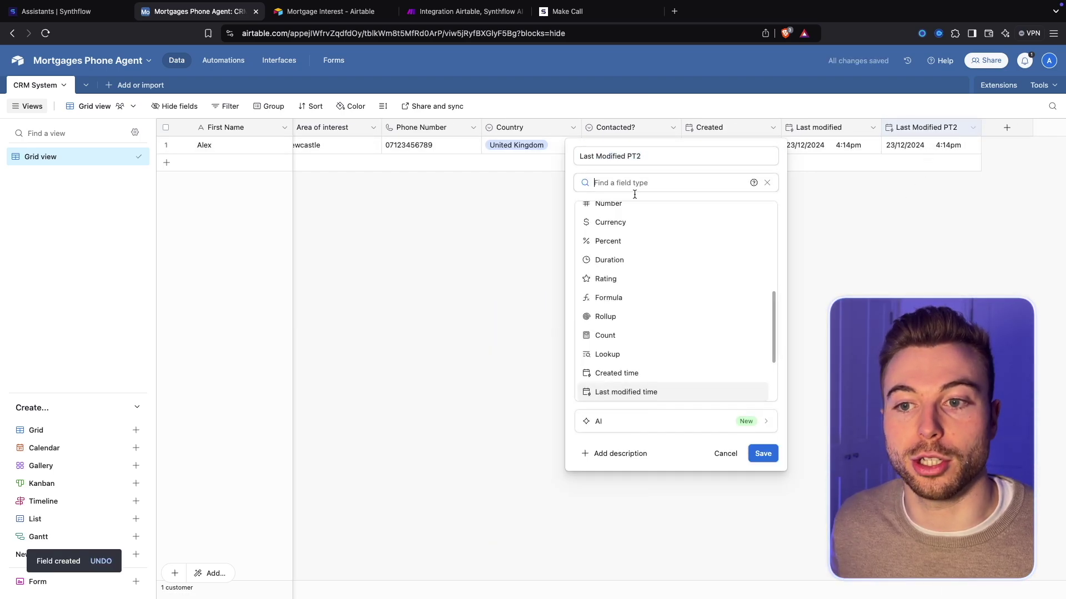
{"action": "scroll", "coordinate": [639, 238], "scroll_direction": "up", "scroll_amount": 3}
{"action": "scroll", "coordinate": [640, 238], "scroll_direction": "up", "scroll_amount": 3}
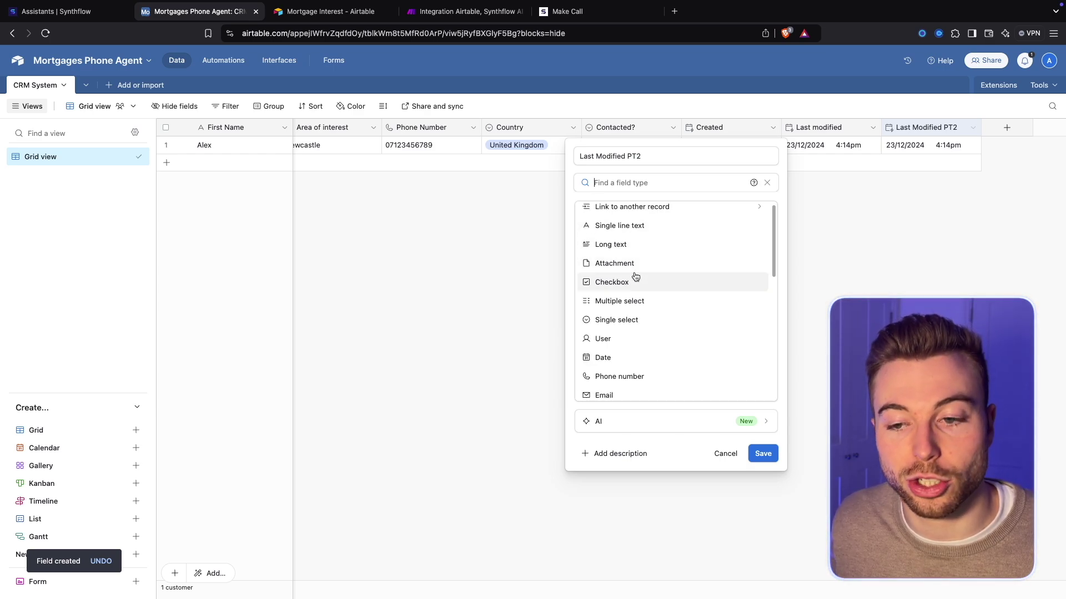
{"action": "scroll", "coordinate": [636, 277], "scroll_direction": "down", "scroll_amount": 1}
{"action": "scroll", "coordinate": [620, 306], "scroll_direction": "down", "scroll_amount": 2}
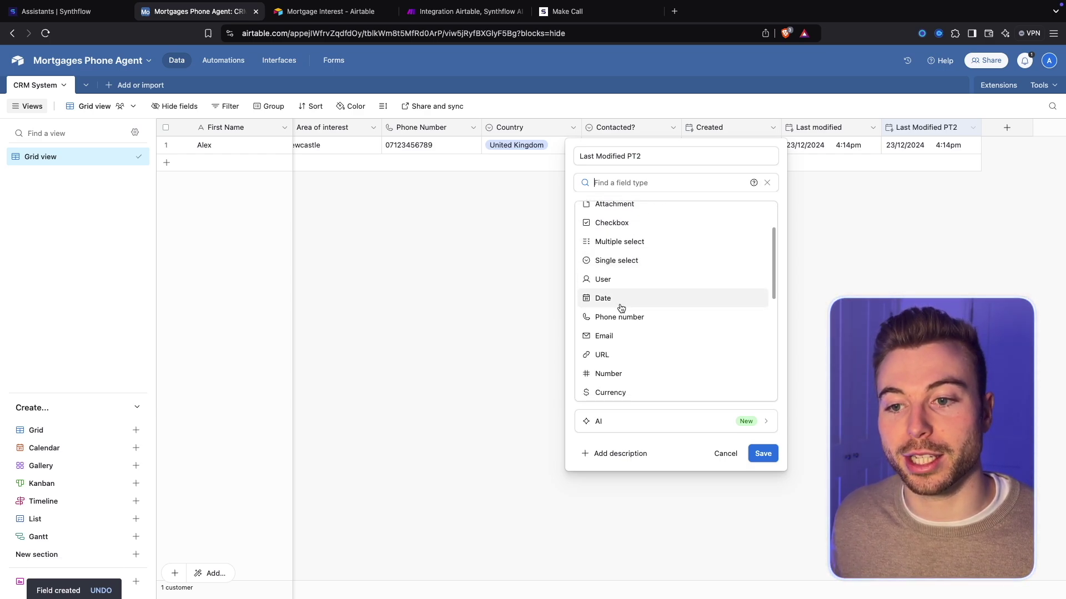
{"action": "scroll", "coordinate": [621, 309], "scroll_direction": "down", "scroll_amount": 3}
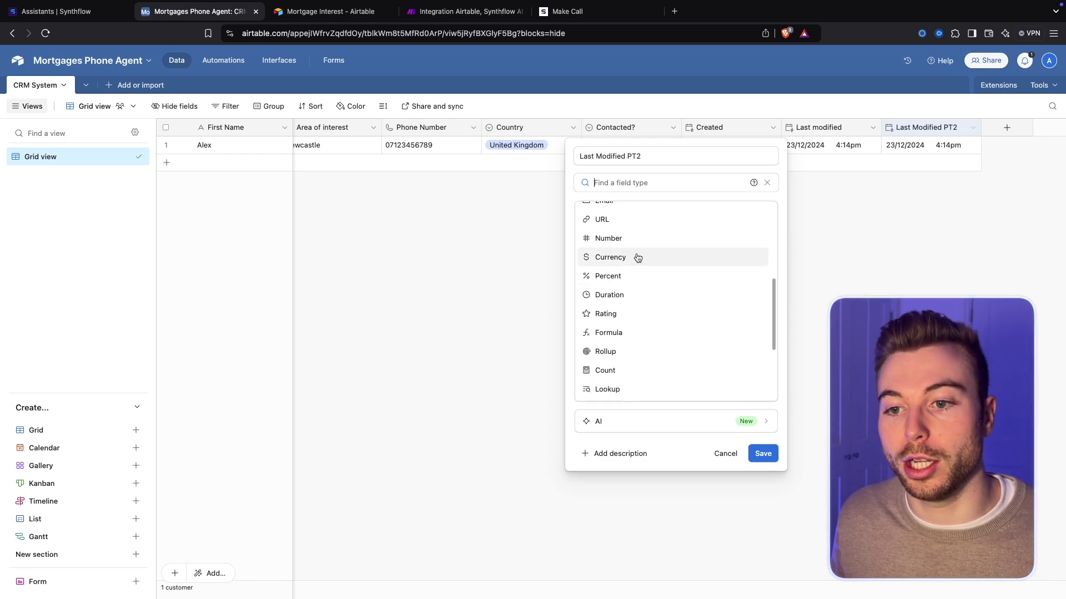
{"action": "key", "text": "Escape"}
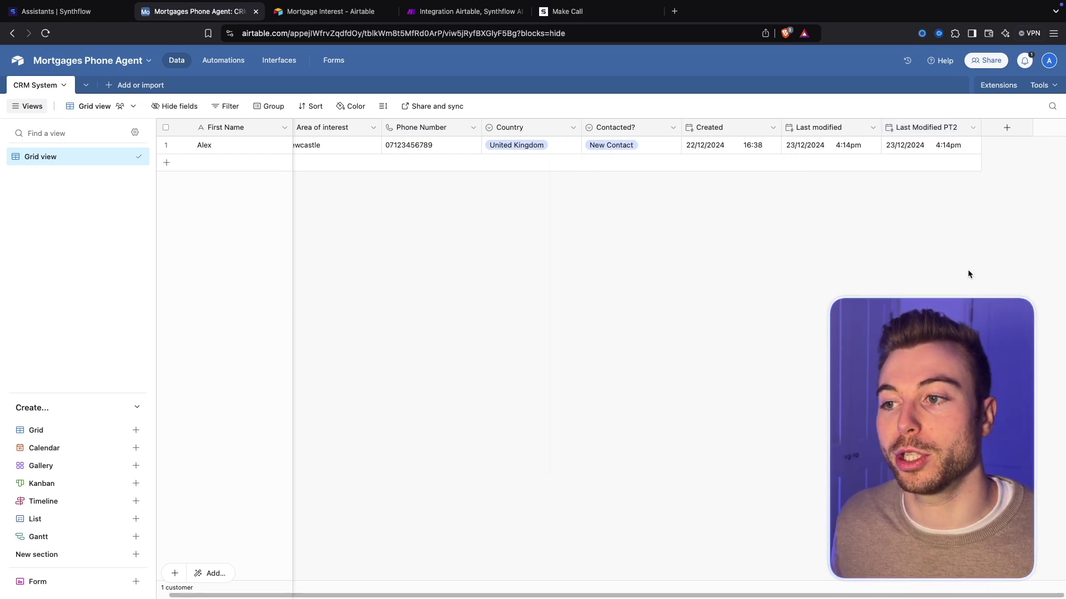
{"action": "right_click", "coordinate": [919, 131]}
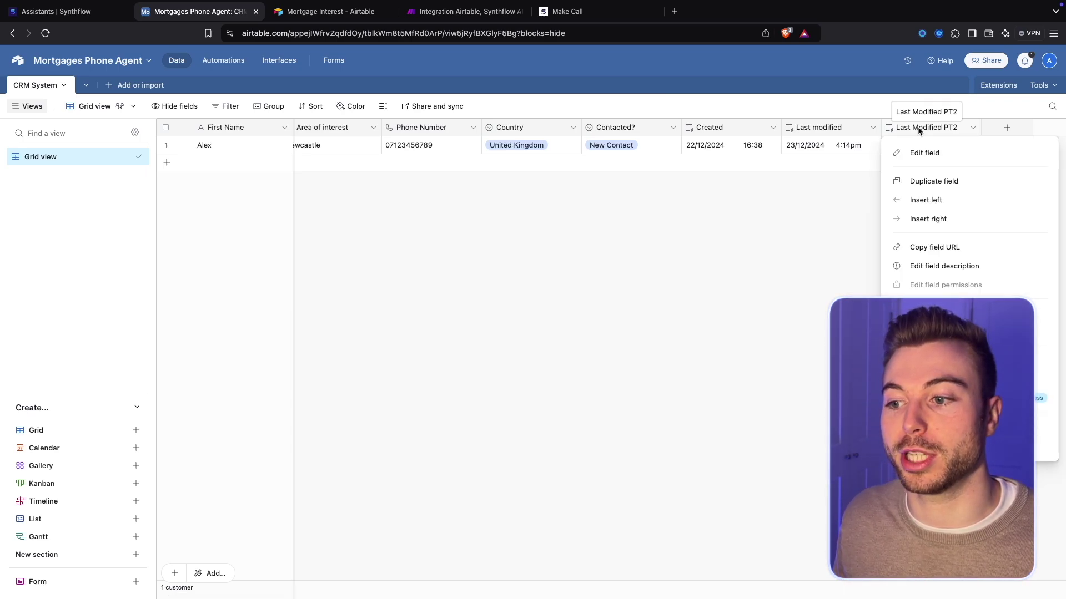
{"action": "left_click", "coordinate": [943, 445]}
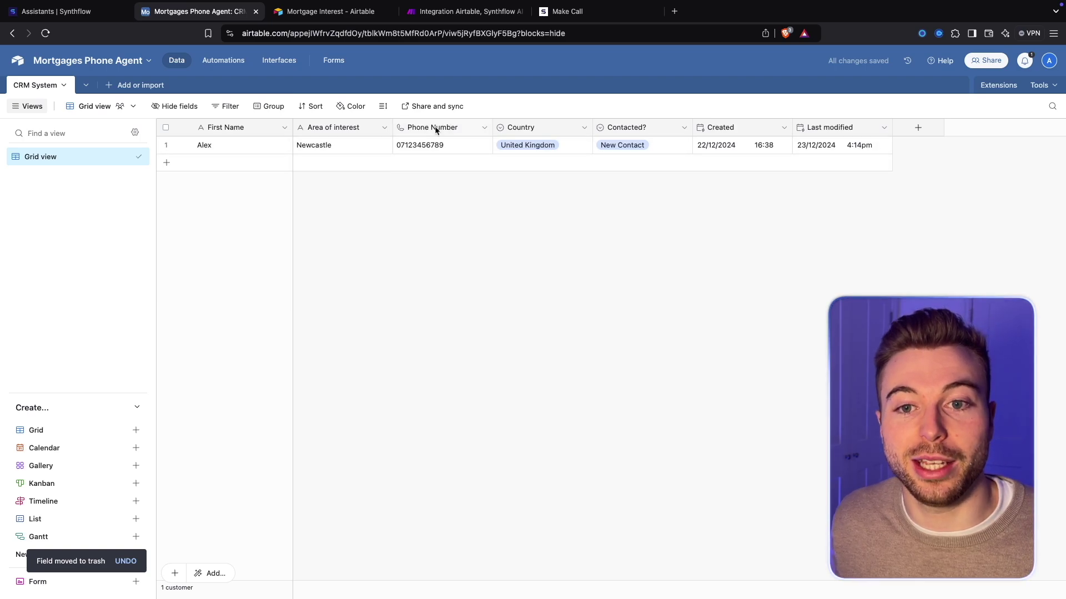
{"action": "left_click", "coordinate": [455, 128]}
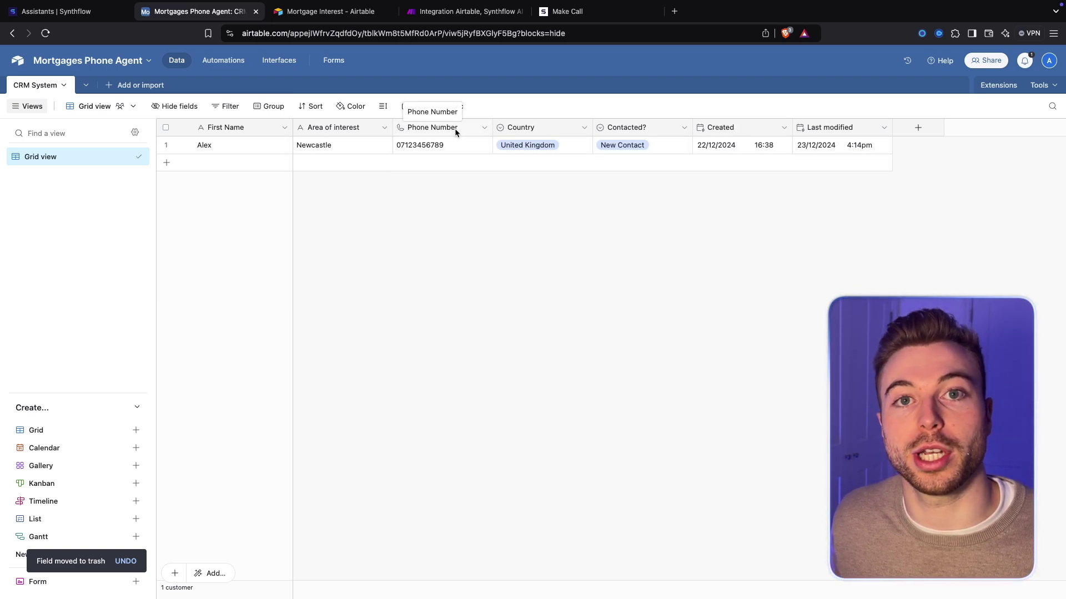
{"action": "double_click", "coordinate": [455, 128]}
{"action": "left_click", "coordinate": [691, 250]}
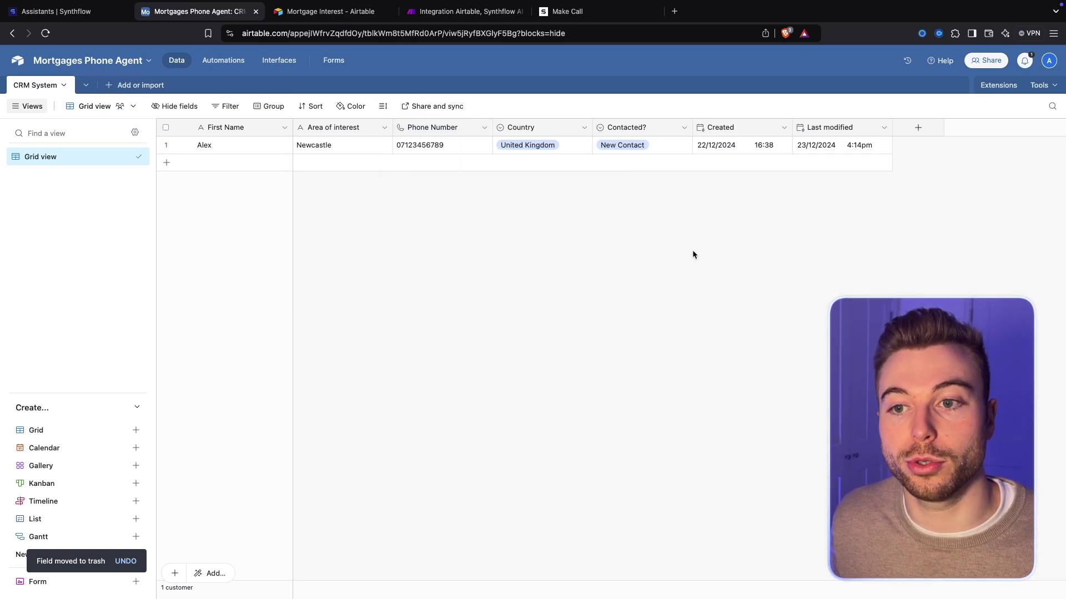
{"action": "double_click", "coordinate": [522, 130]}
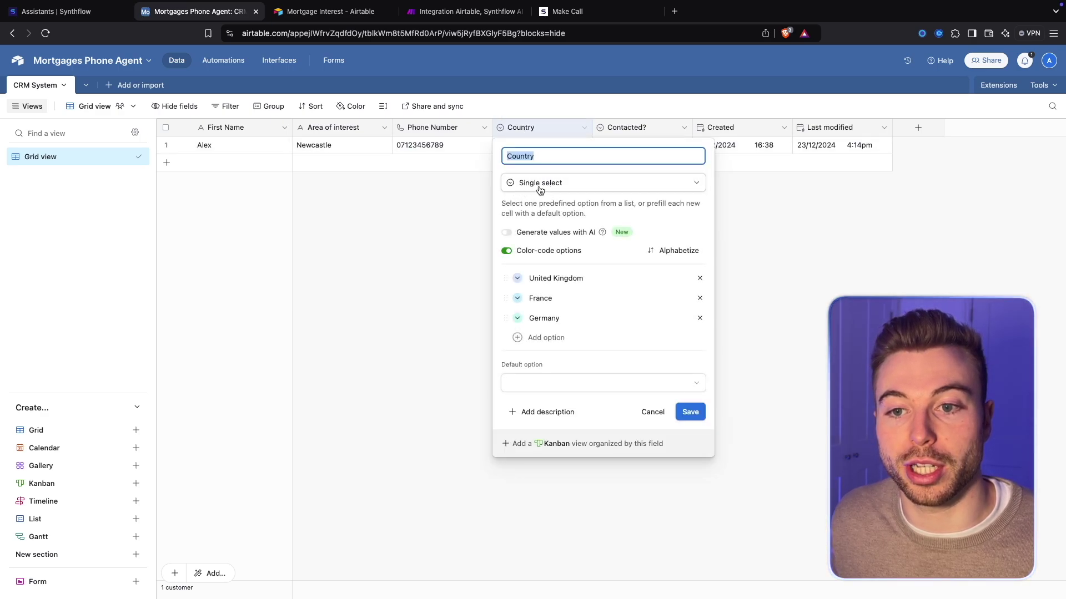
{"action": "left_click", "coordinate": [844, 241]}
{"action": "double_click", "coordinate": [641, 129]}
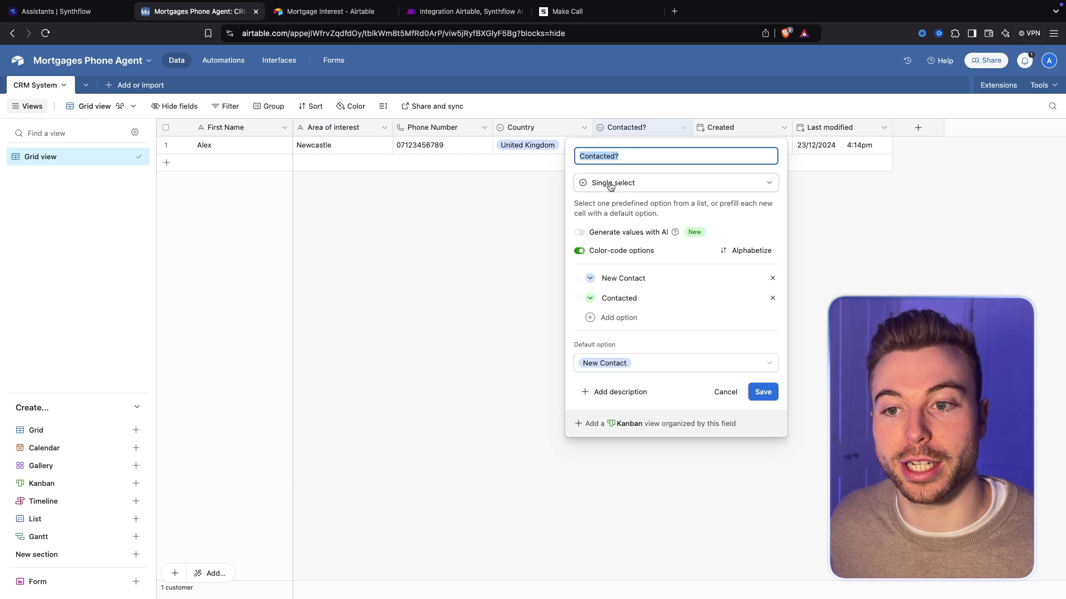
{"action": "left_click", "coordinate": [808, 217]}
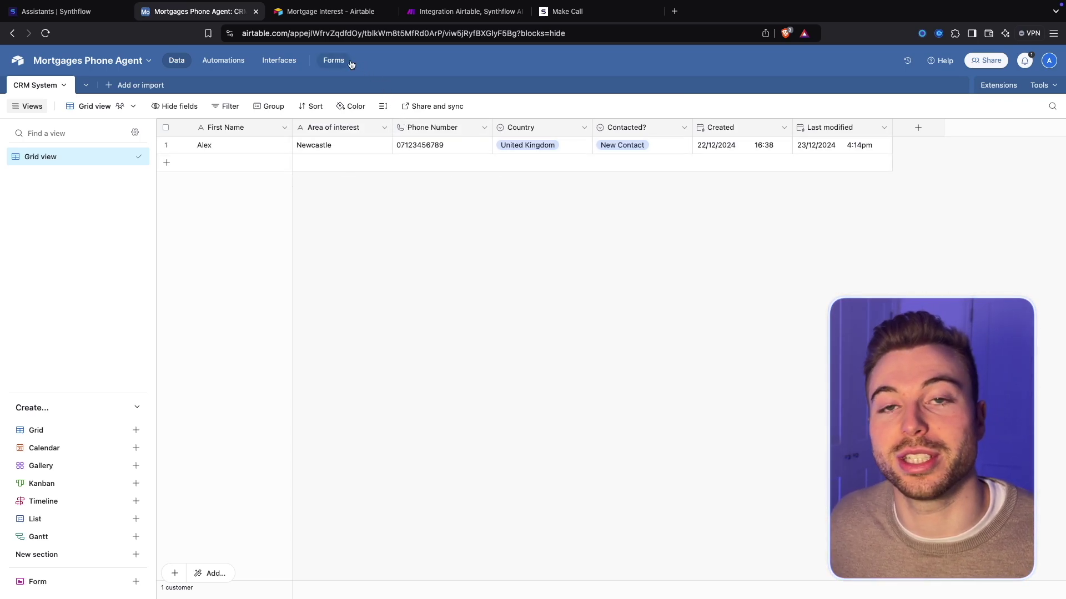
Create a new form from the CRM System table named 'Mortgages E-form'
{"action": "left_click", "coordinate": [332, 61]}
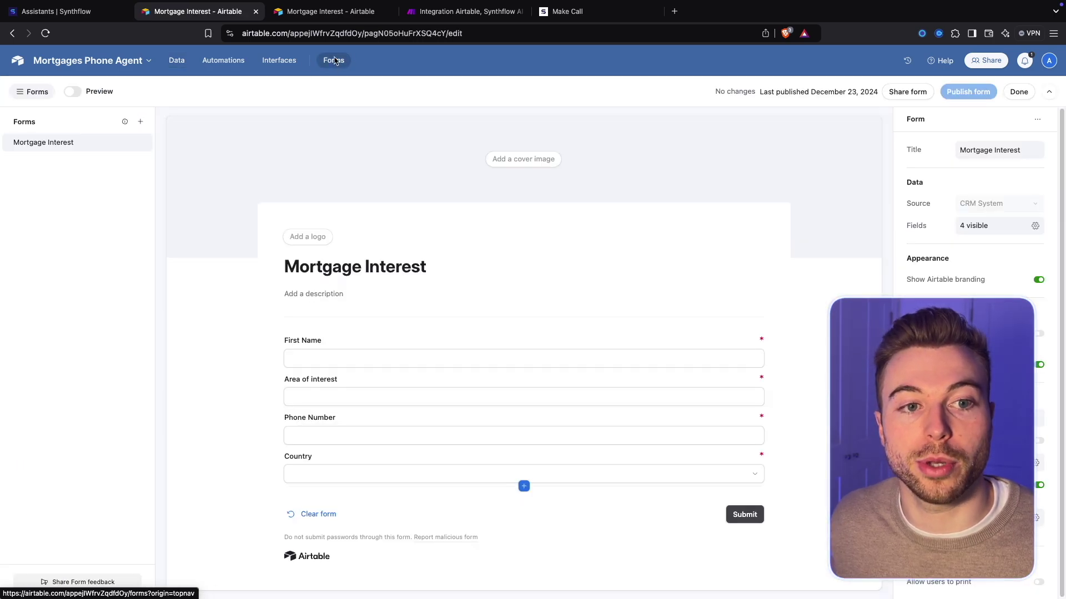
{"action": "left_click", "coordinate": [139, 122]}
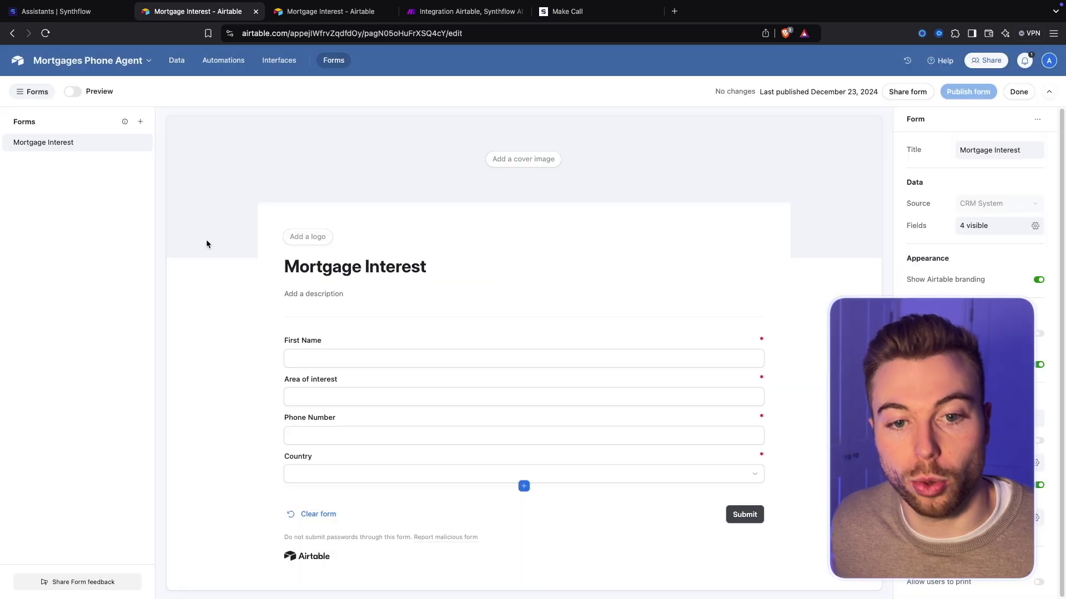
{"action": "triple_click", "coordinate": [346, 254]}
{"action": "type", "text": "Mortg"}
{"action": "type", "text": "ages E-form"}
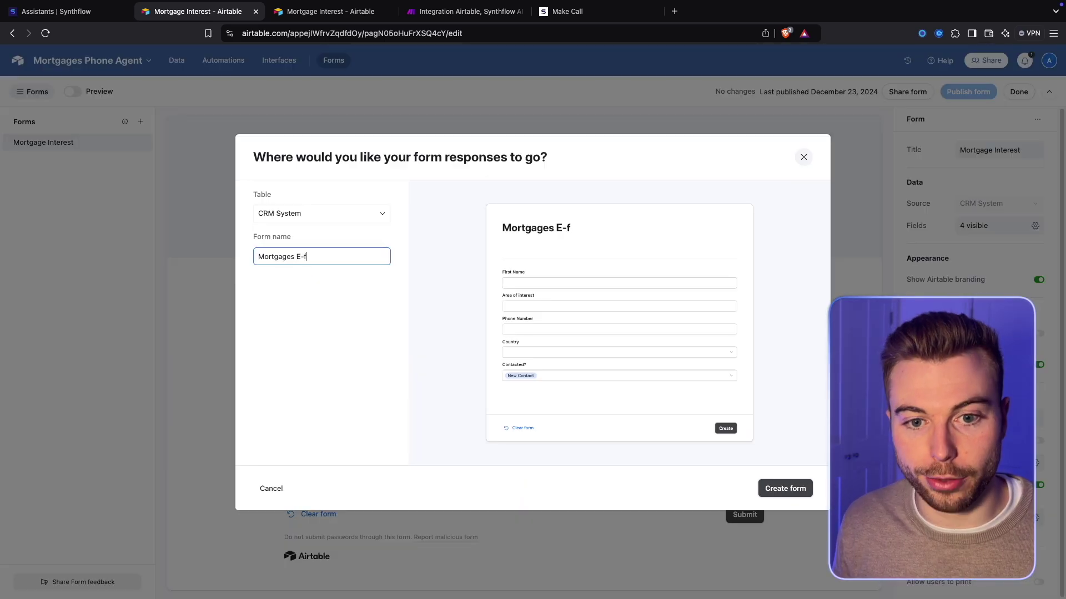
{"action": "key", "text": "Return"}
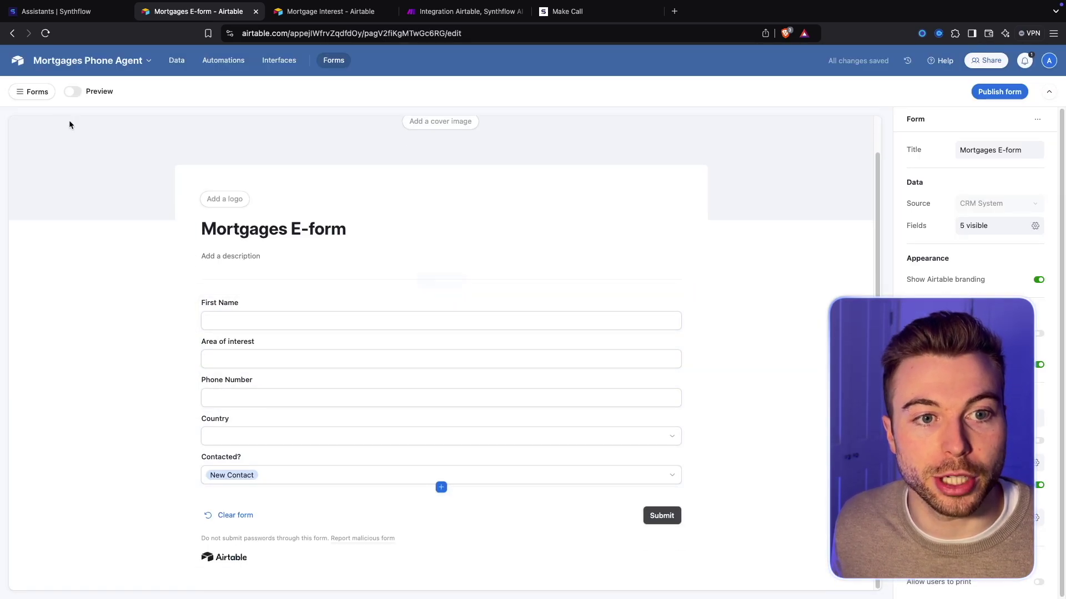
Remove the Contacted? question, leaving First Name, Area of interest, Phone Number and Country
{"action": "left_click", "coordinate": [301, 317]}
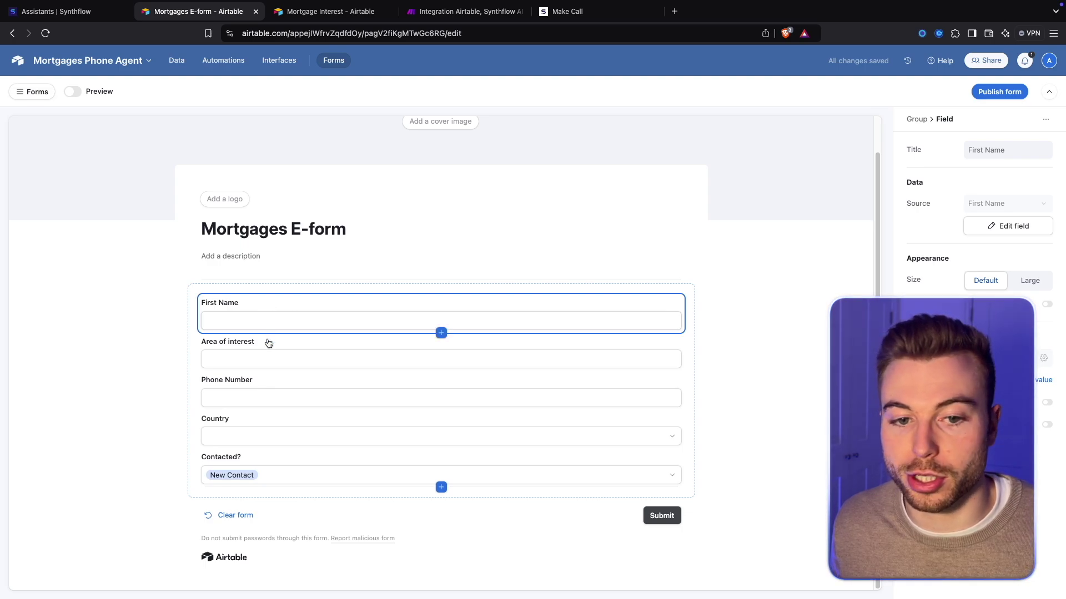
{"action": "left_click", "coordinate": [371, 427]}
{"action": "left_click", "coordinate": [366, 476]}
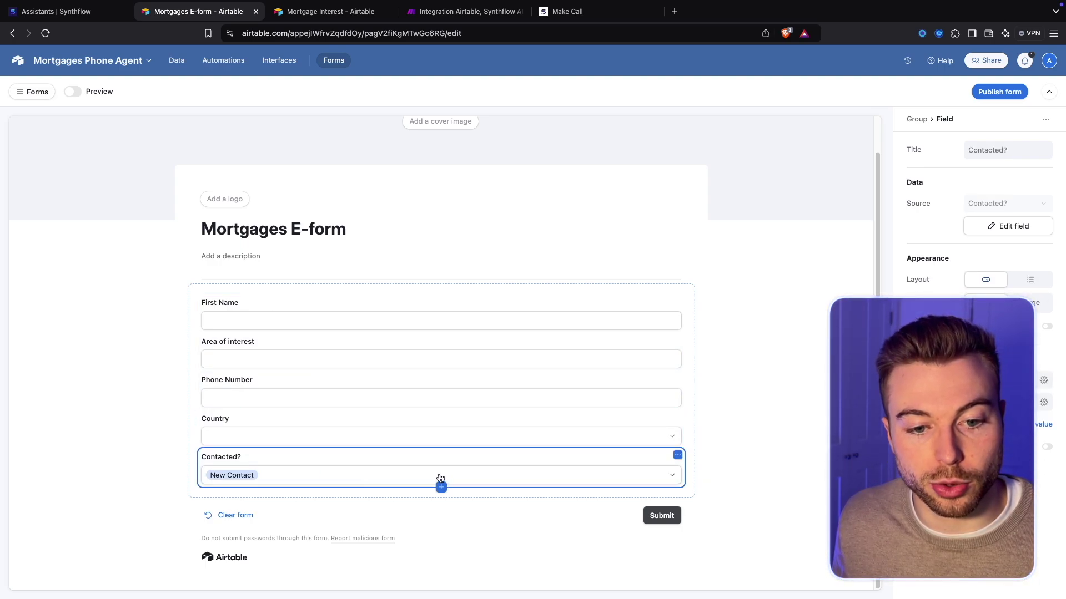
{"action": "left_click", "coordinate": [677, 456]}
{"action": "left_click", "coordinate": [657, 480]}
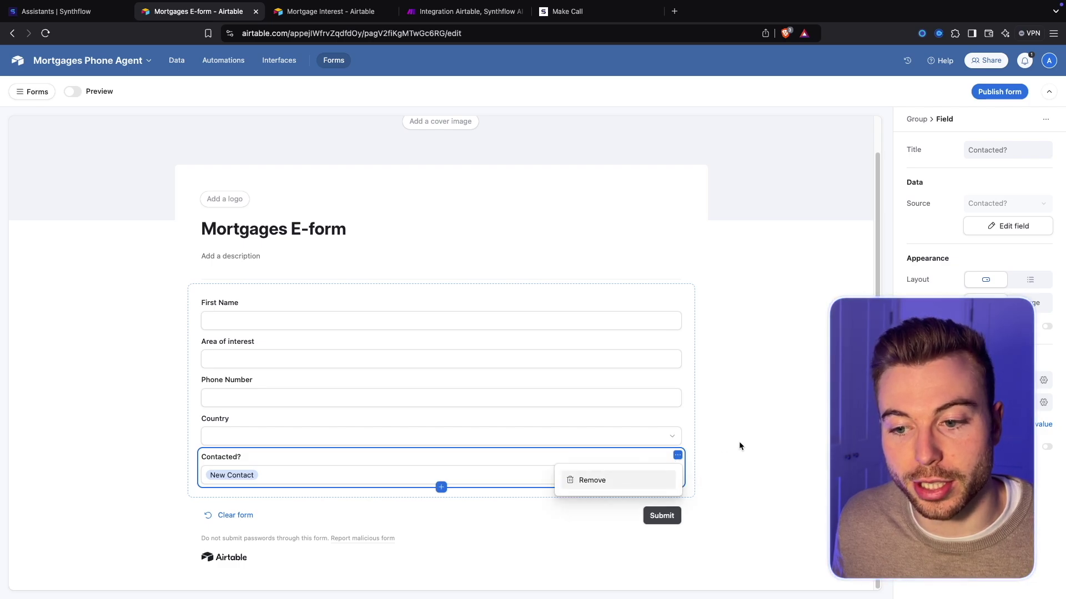
{"action": "left_click", "coordinate": [33, 92]}
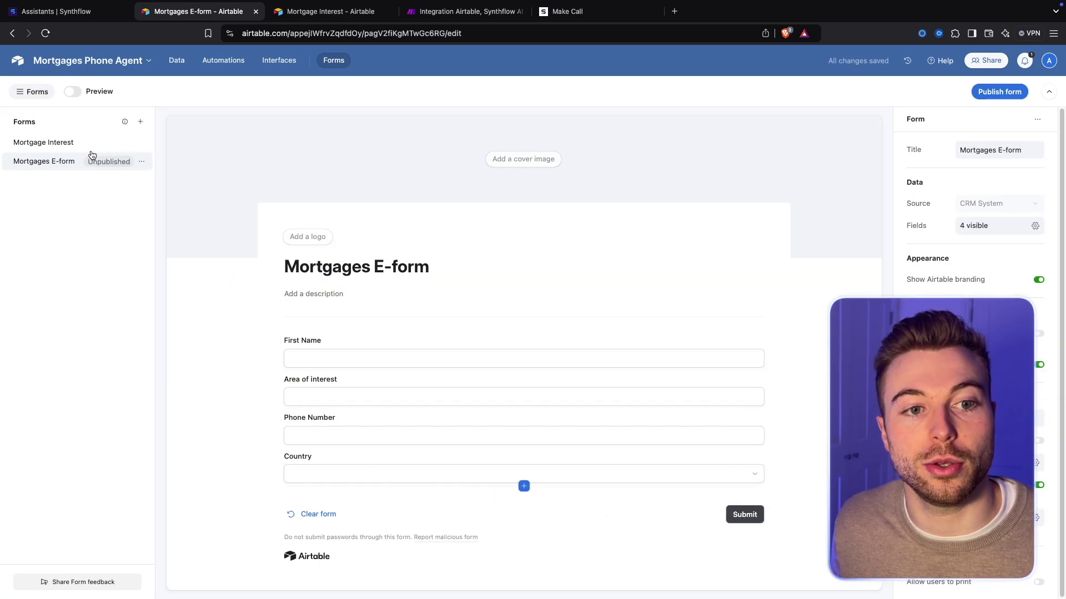
Review Mortgage Interest's First Name, Area of interest, Phone Number and Country questions, then view it live
{"action": "left_click", "coordinate": [60, 146]}
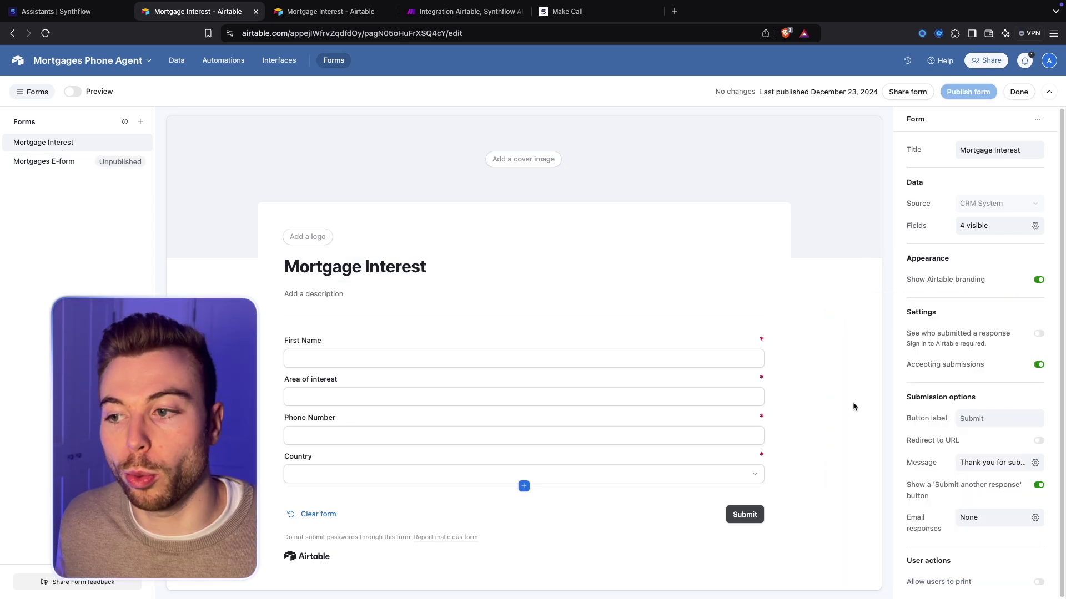
{"action": "left_click", "coordinate": [447, 353]}
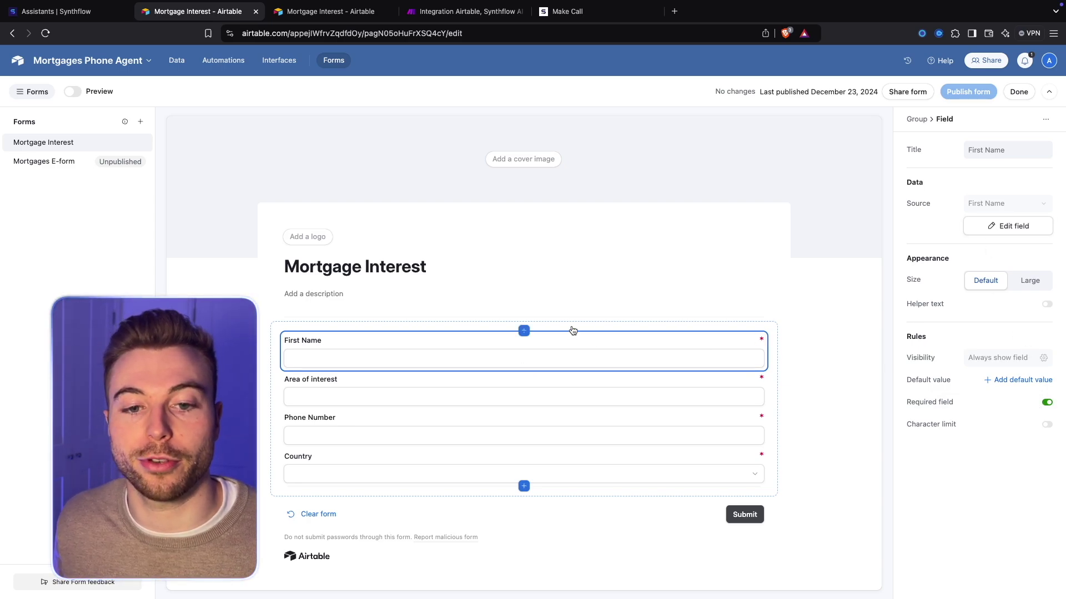
{"action": "left_click", "coordinate": [377, 388]}
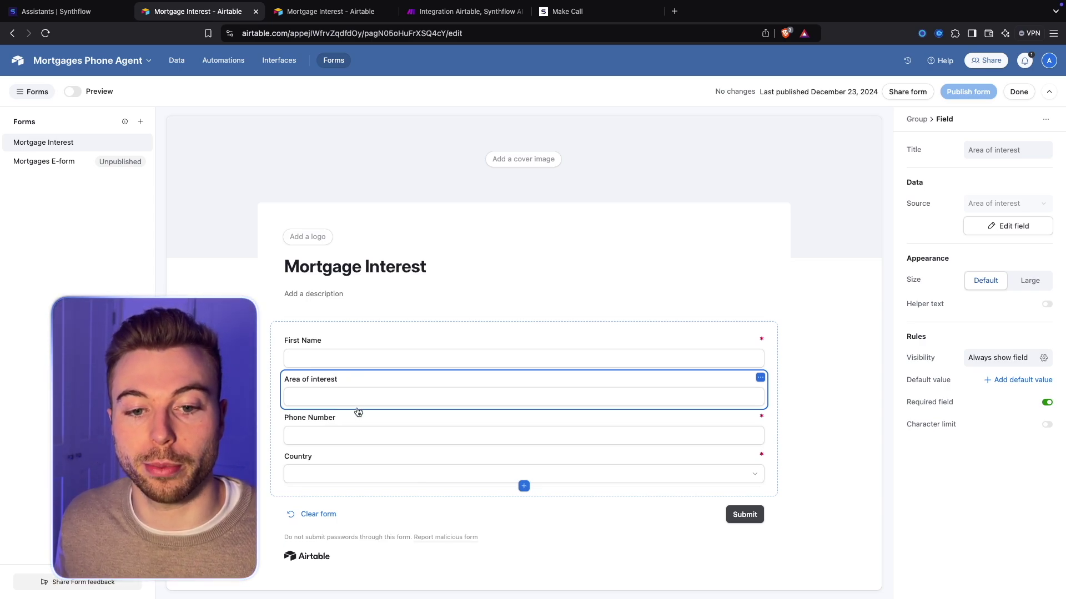
{"action": "left_click", "coordinate": [404, 426]}
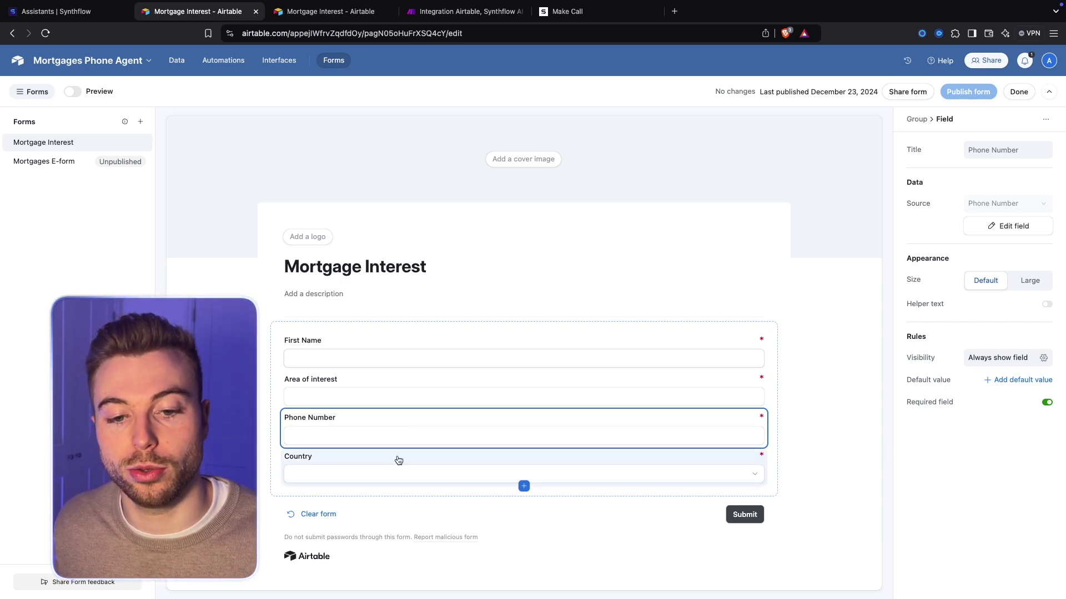
{"action": "left_click", "coordinate": [494, 480]}
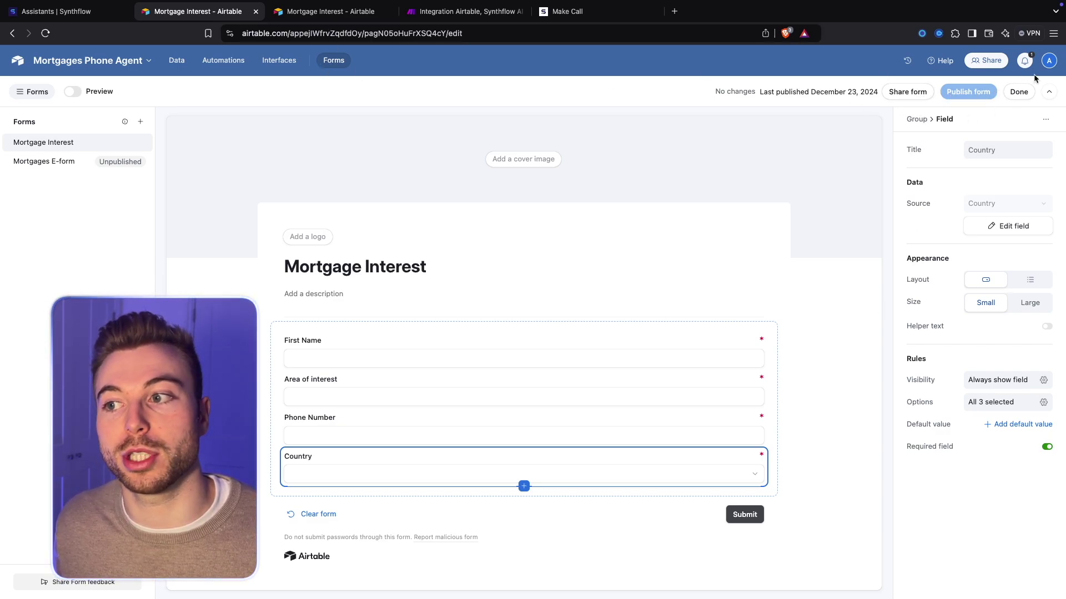
{"action": "left_click", "coordinate": [1018, 92]}
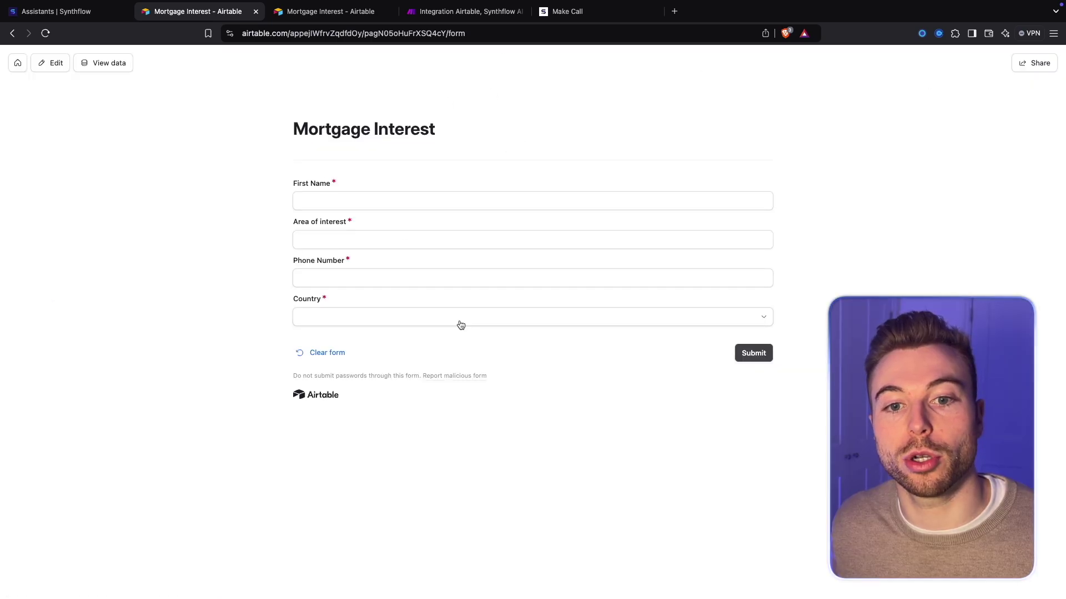
Check the live form's Country dropdown choices, then go back to the Mortgage Interest form editor
{"action": "left_click", "coordinate": [395, 312]}
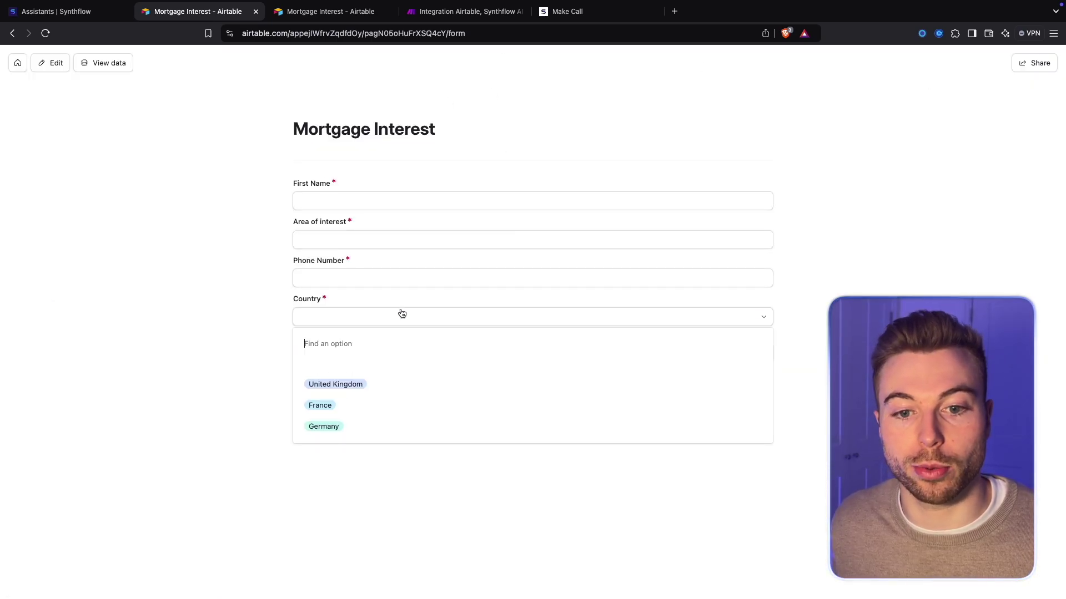
{"action": "key", "text": "Escape"}
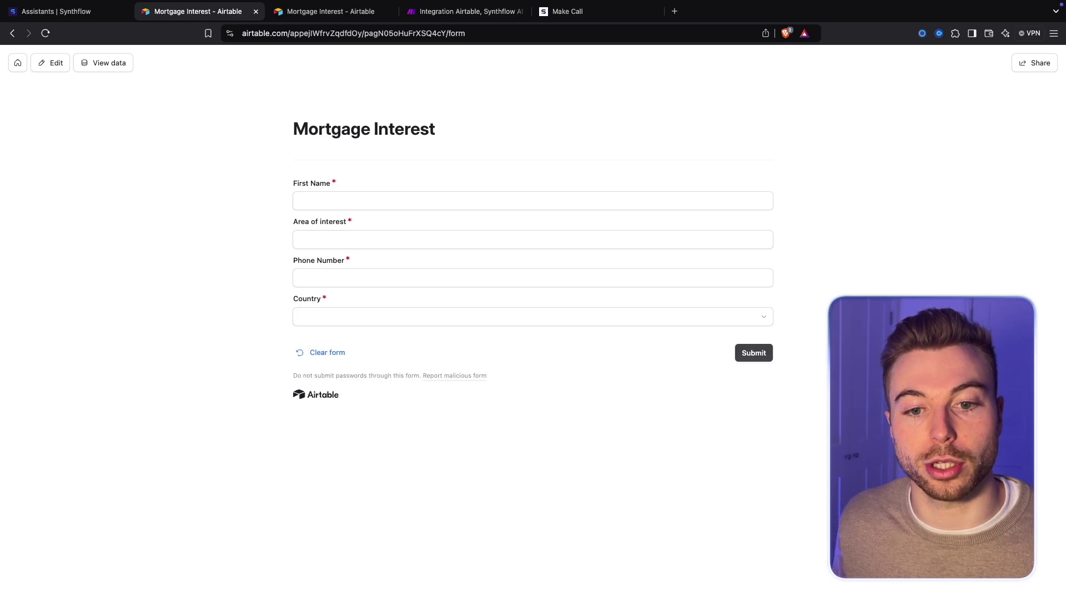
{"action": "left_click", "coordinate": [45, 66]}
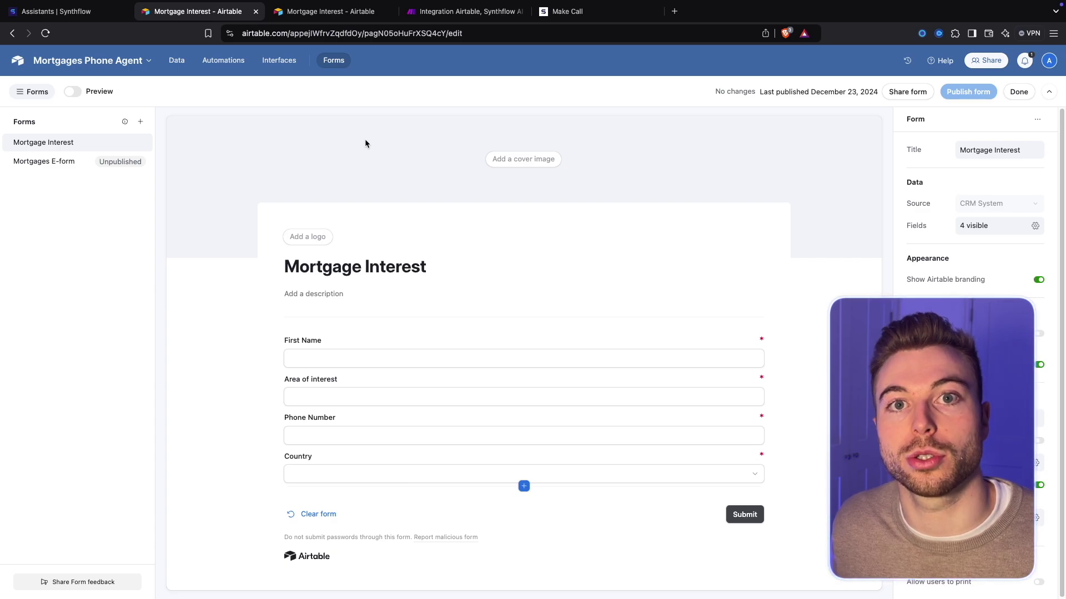
Submit a test entry with a first name, Leeds, a phone number and United Kingdom
{"action": "key", "text": "ctrl+Tab"}
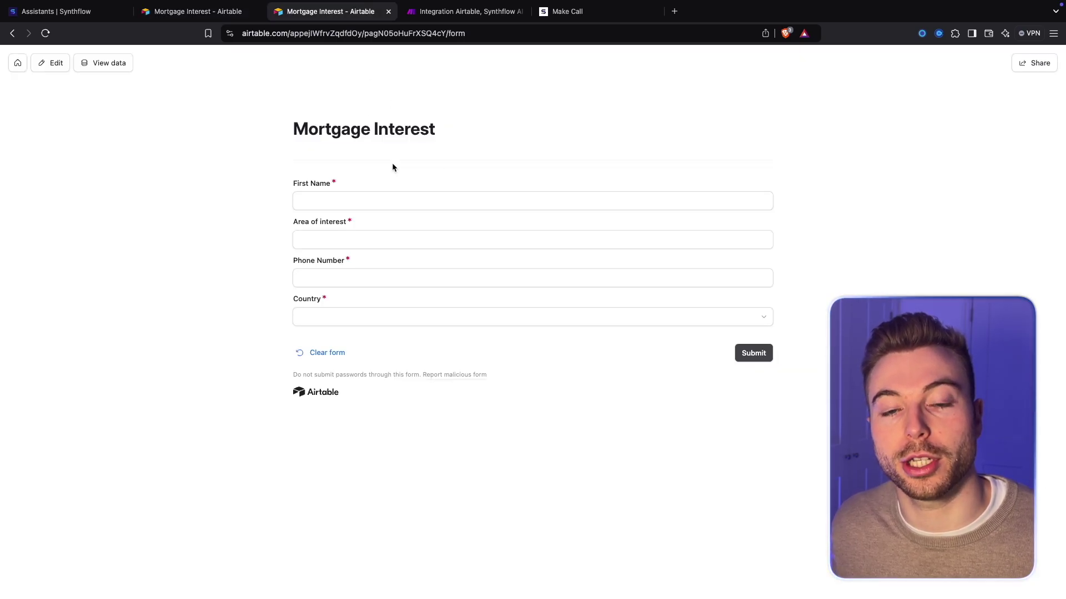
{"action": "left_click", "coordinate": [416, 200]}
{"action": "key", "text": "Tab"}
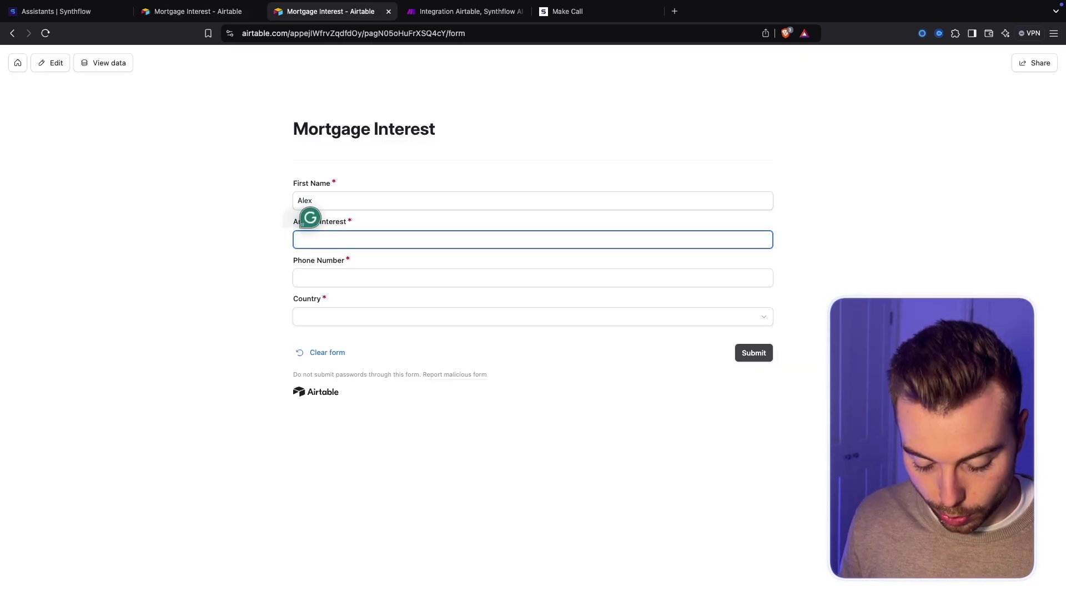
{"action": "key", "text": "Tab"}
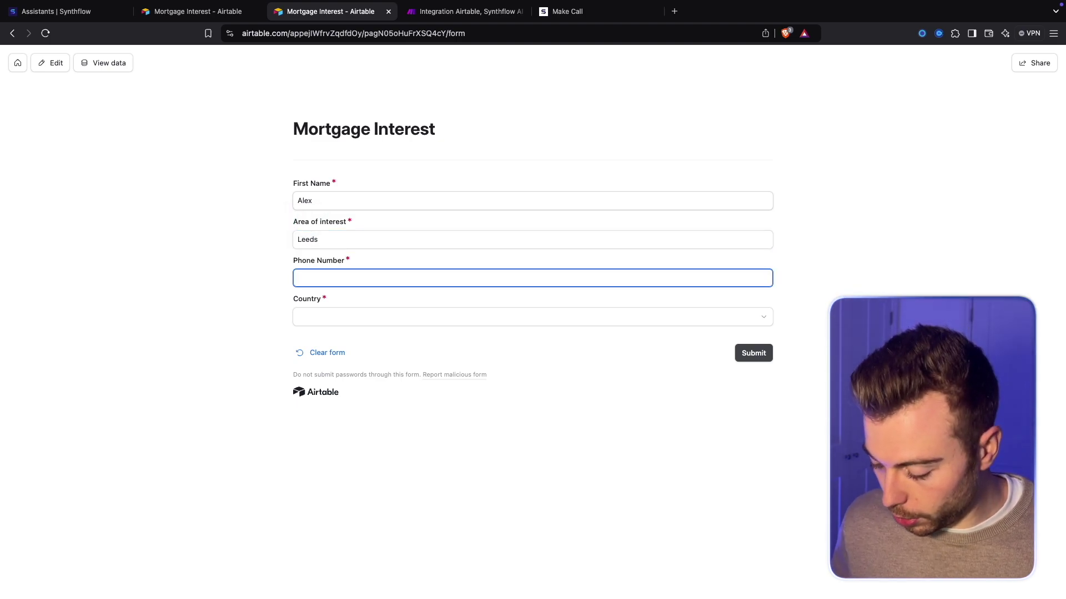
{"action": "left_click", "coordinate": [441, 313]}
{"action": "left_click", "coordinate": [438, 382]}
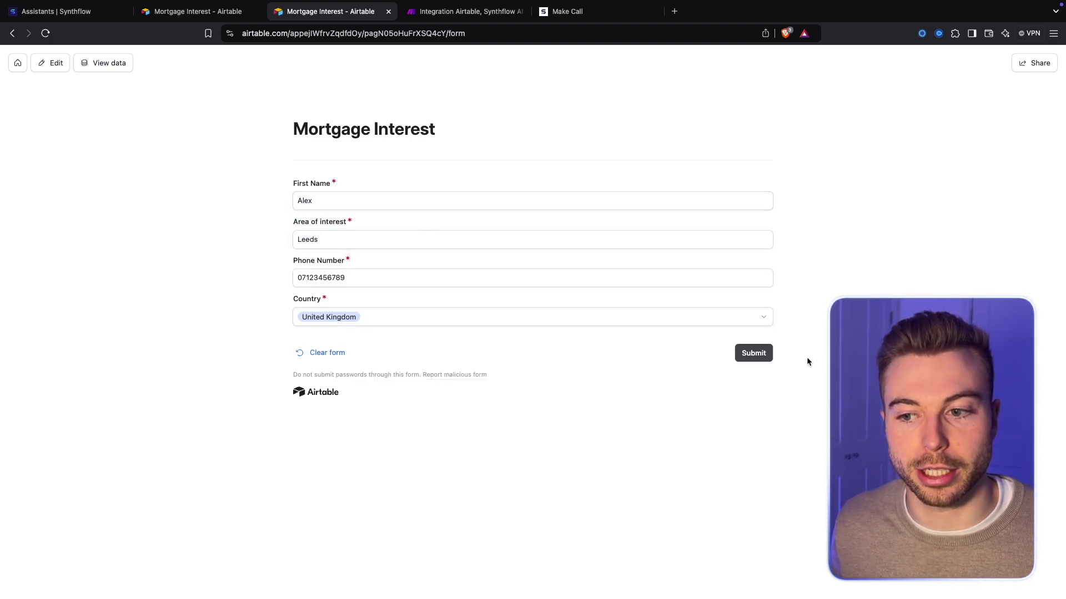
{"action": "left_click", "coordinate": [756, 353]}
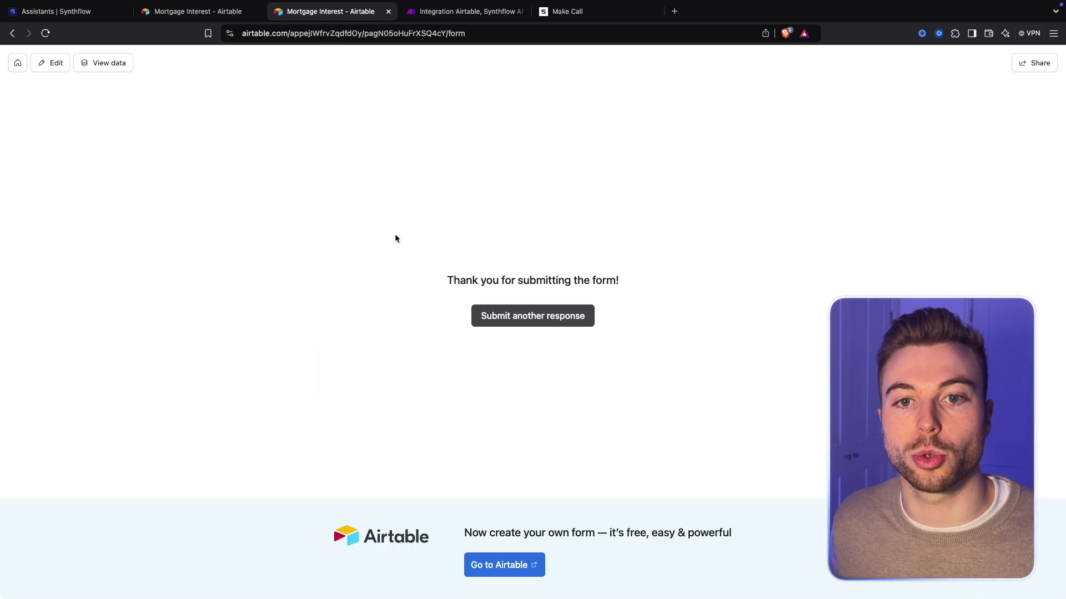
{"action": "left_click", "coordinate": [165, 21]}
Open the CRM System table's Data view to see the new Leeds record
{"action": "left_click", "coordinate": [177, 61]}
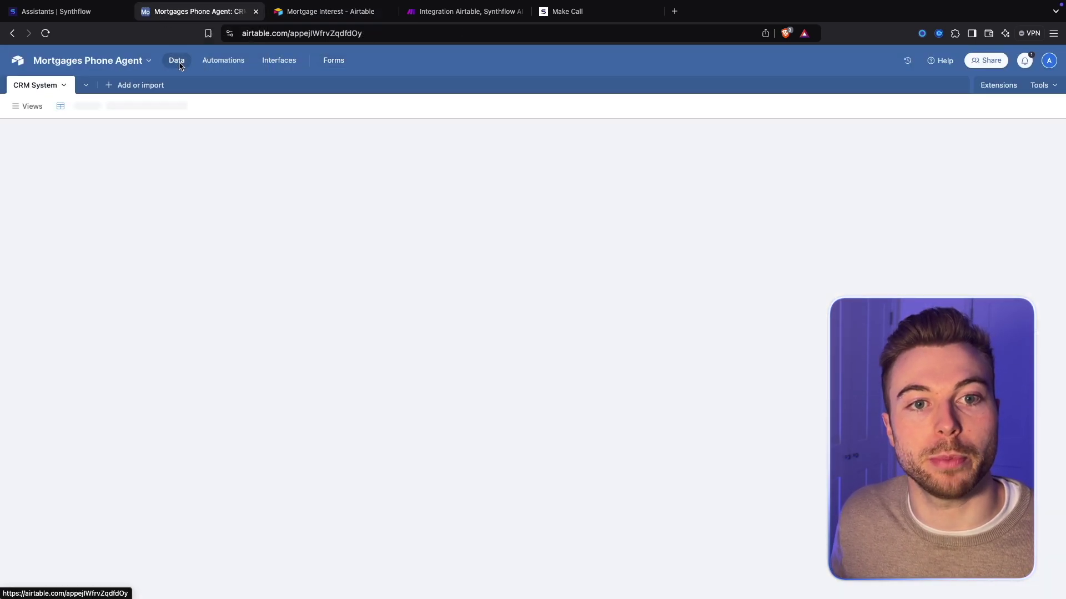
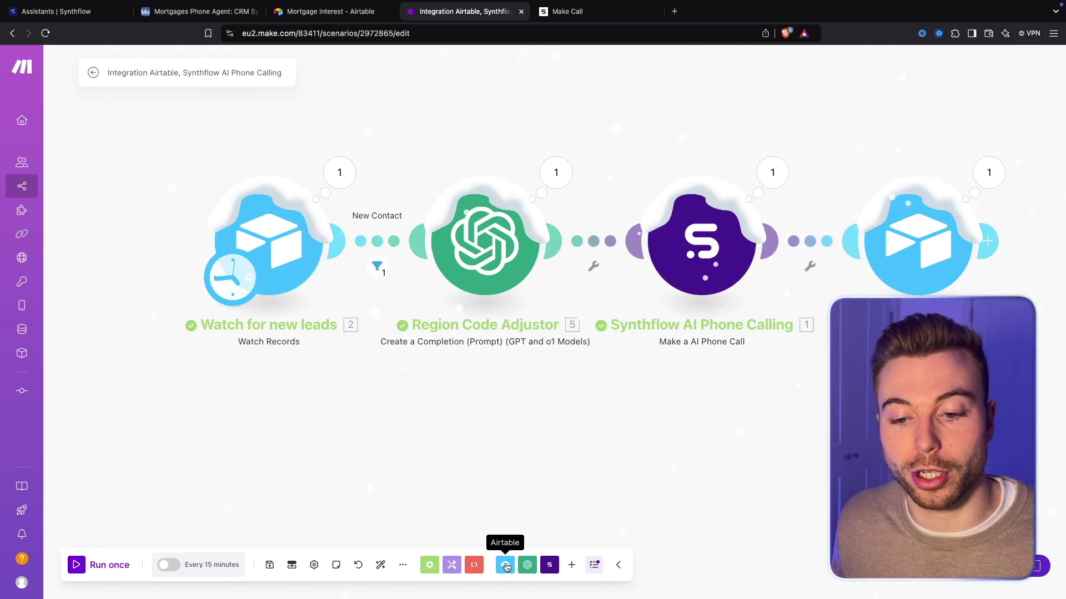
Search the app list for Airtable modules, then close it without adding one
{"action": "left_click", "coordinate": [571, 565]}
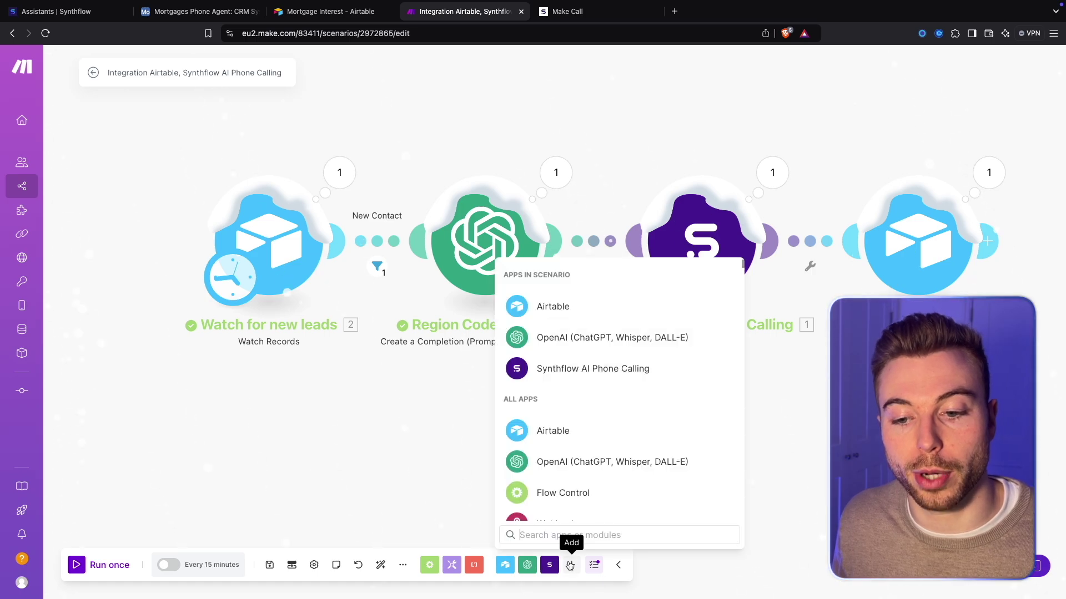
{"action": "type", "text": "Airtable"}
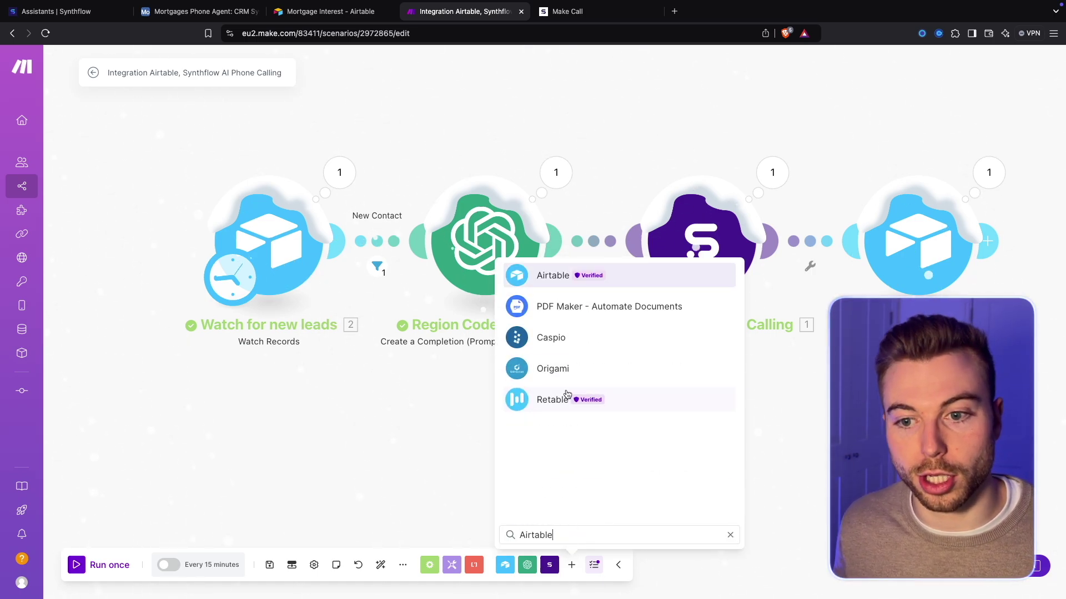
{"action": "key", "text": "Return"}
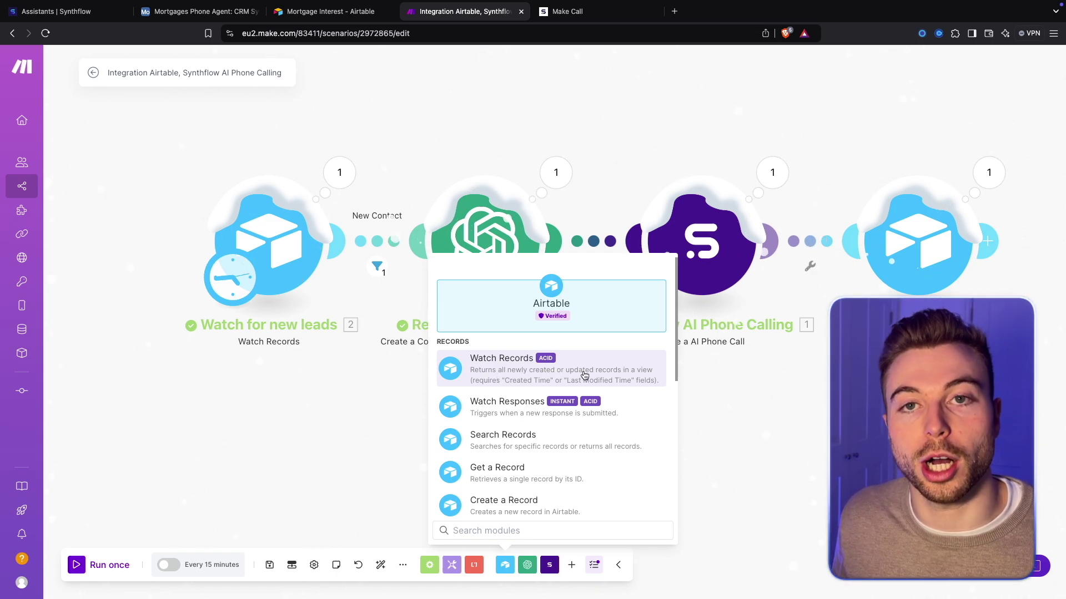
{"action": "key", "text": "Escape"}
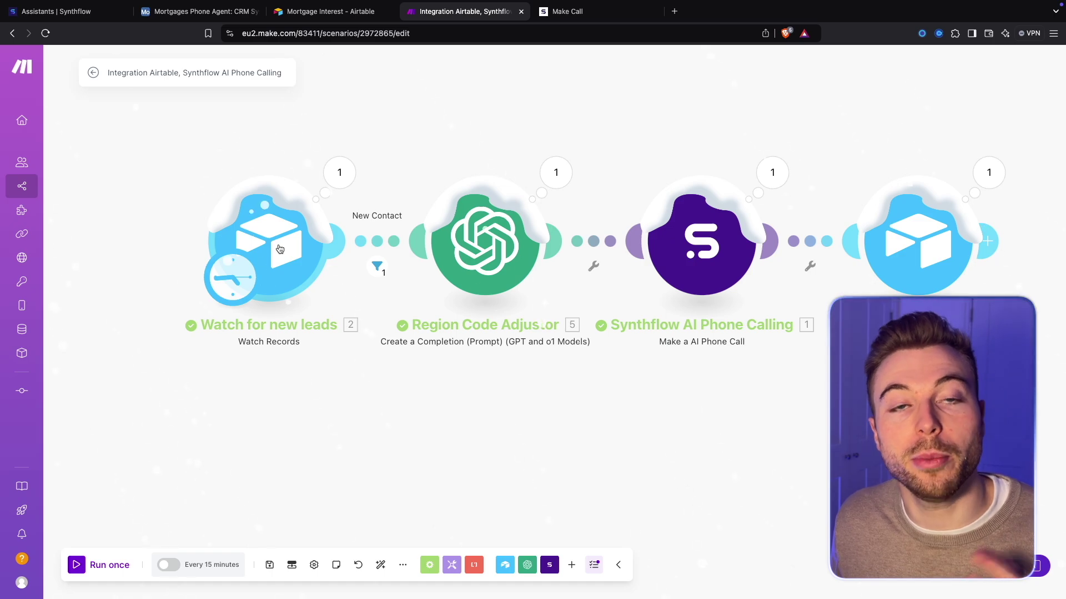
Create a new Airtable OAuth connection for the Watch for new leads module
{"action": "left_click", "coordinate": [279, 248]}
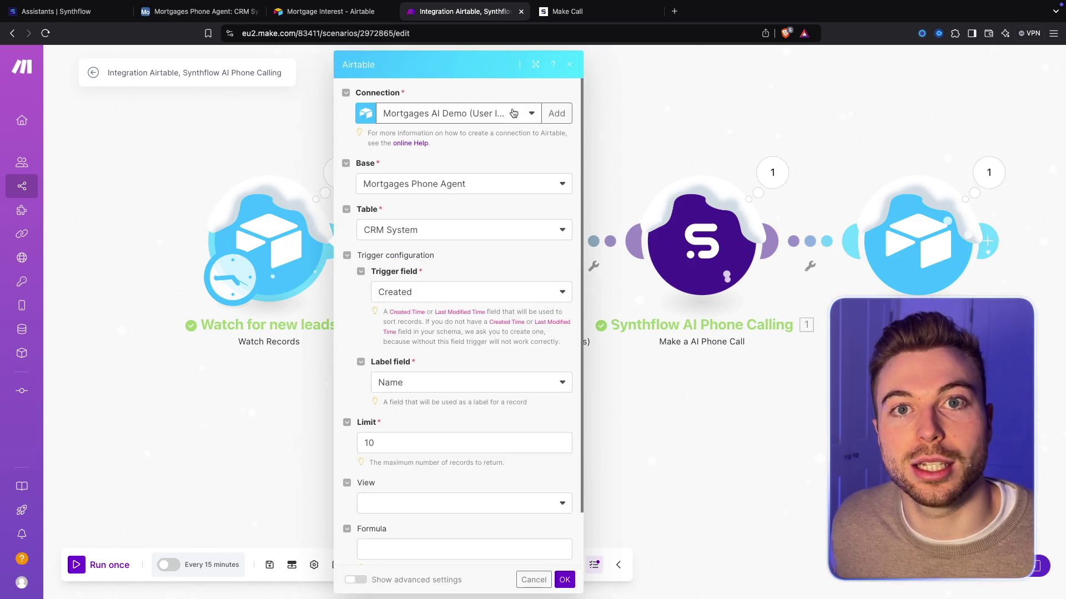
{"action": "left_click", "coordinate": [557, 114]}
{"action": "left_click", "coordinate": [631, 117]}
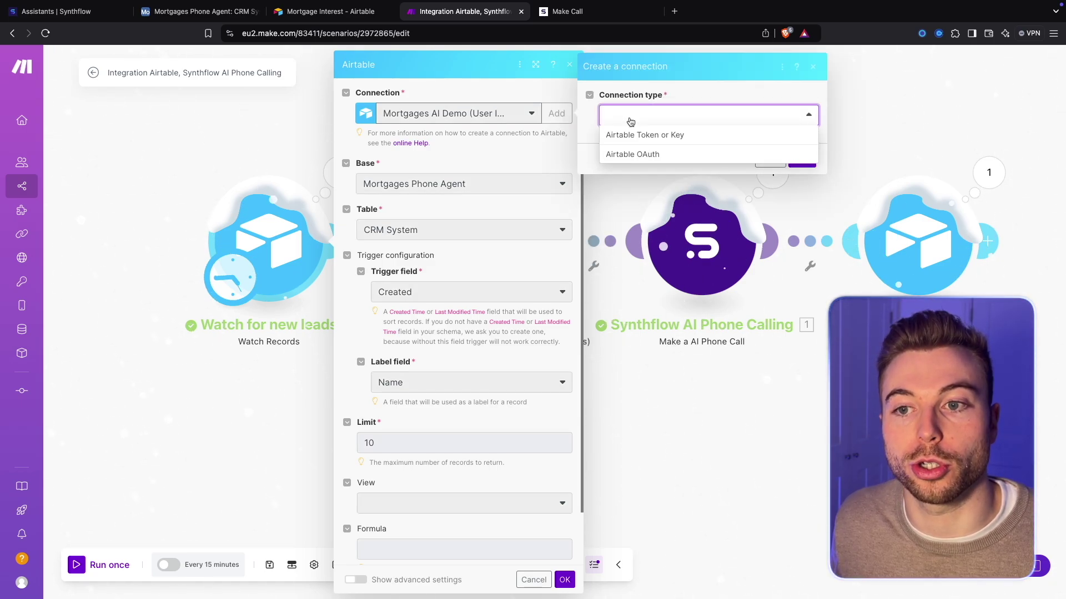
{"action": "left_click", "coordinate": [633, 154]}
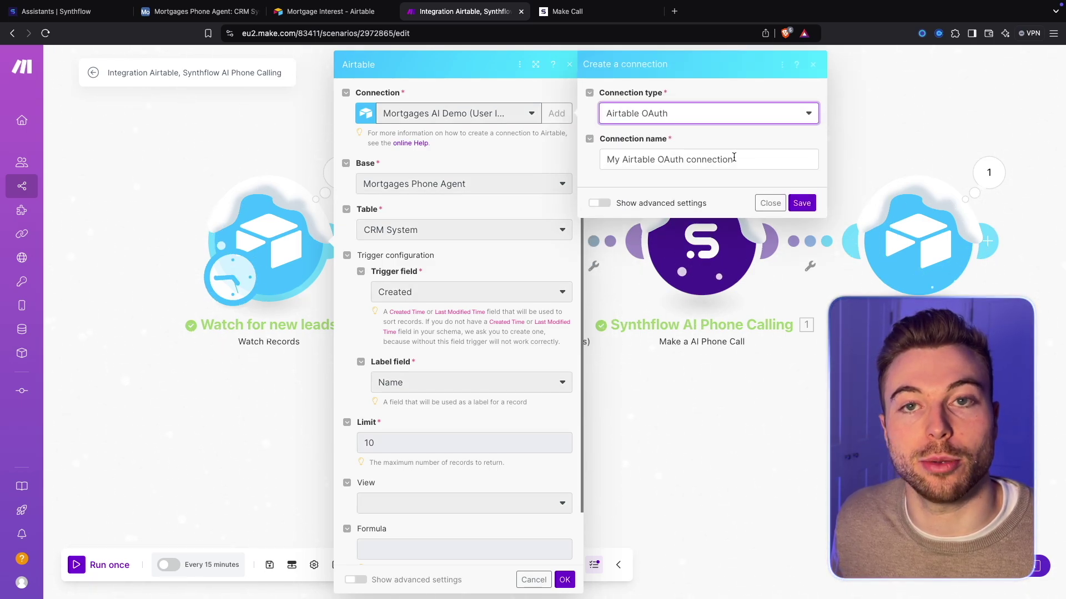
{"action": "left_click", "coordinate": [812, 203]}
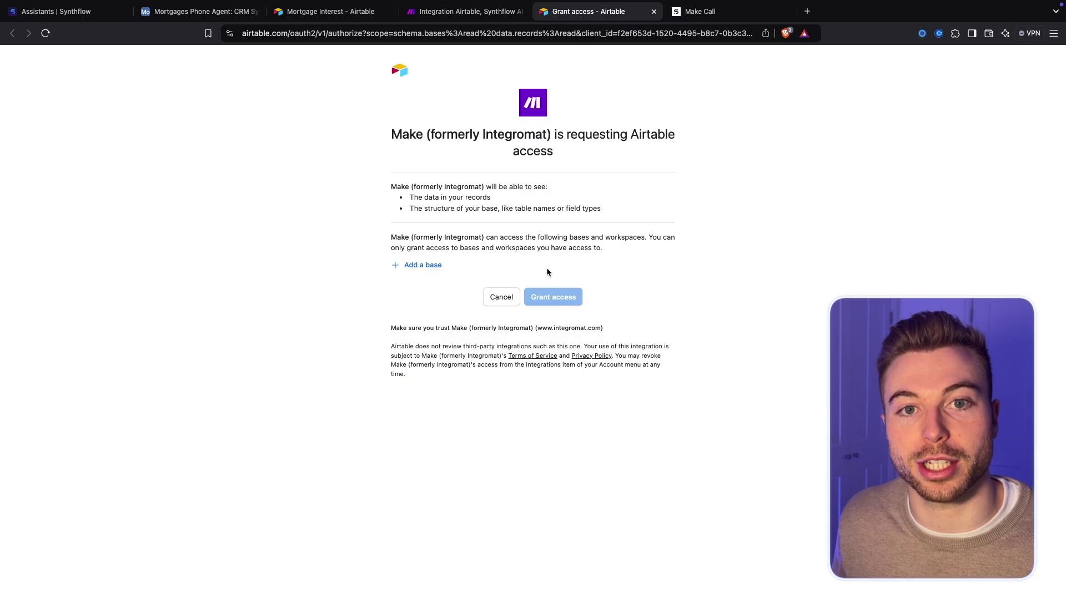
{"action": "left_click", "coordinate": [654, 12]}
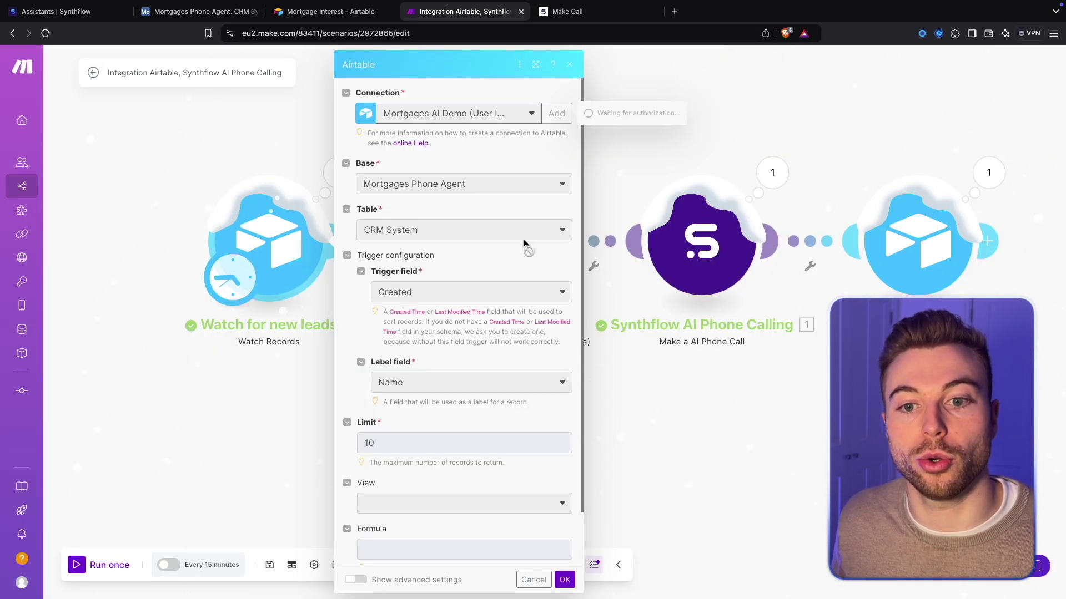
Reopen the lead-watch settings and review base Mortgages Phone Agent and table CRM System
{"action": "left_click", "coordinate": [542, 579]}
{"action": "left_click", "coordinate": [260, 244]}
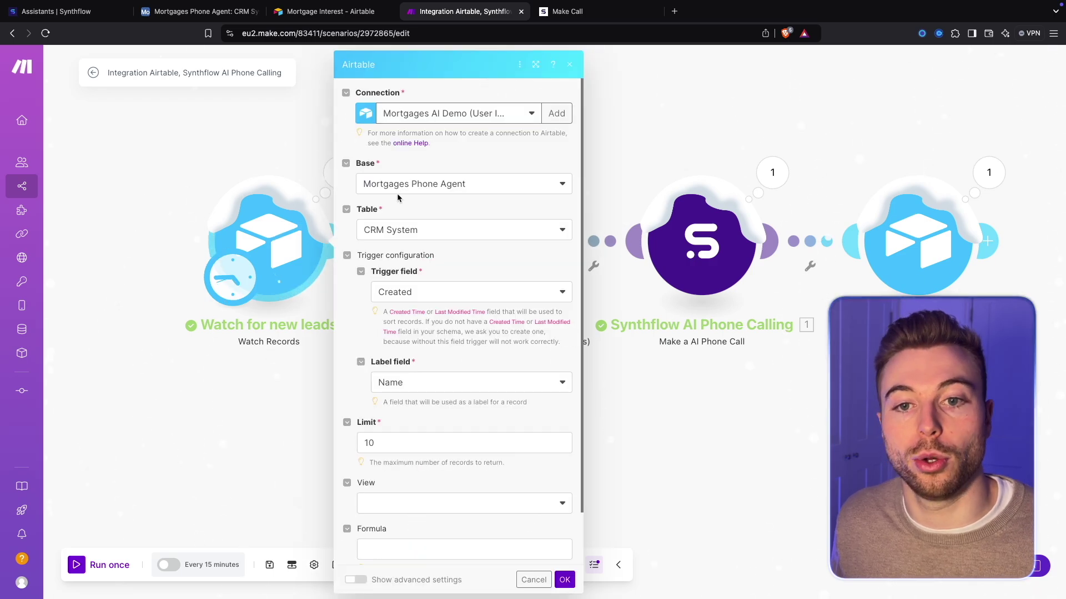
{"action": "scroll", "coordinate": [397, 193], "scroll_direction": "down", "scroll_amount": 1}
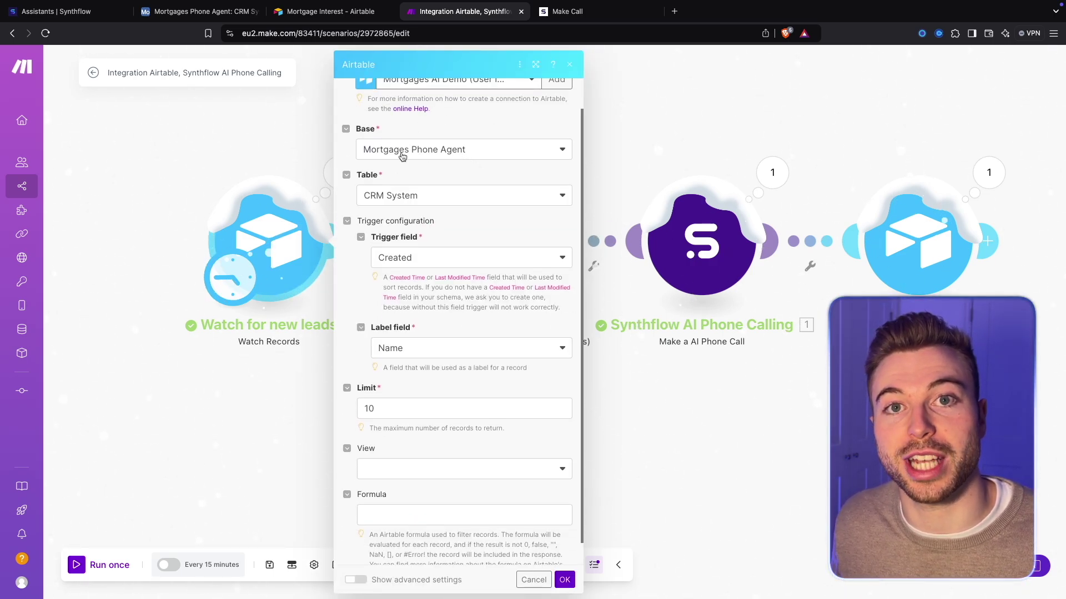
{"action": "scroll", "coordinate": [402, 157], "scroll_direction": "down", "scroll_amount": 1}
{"action": "scroll", "coordinate": [431, 176], "scroll_direction": "down", "scroll_amount": 1}
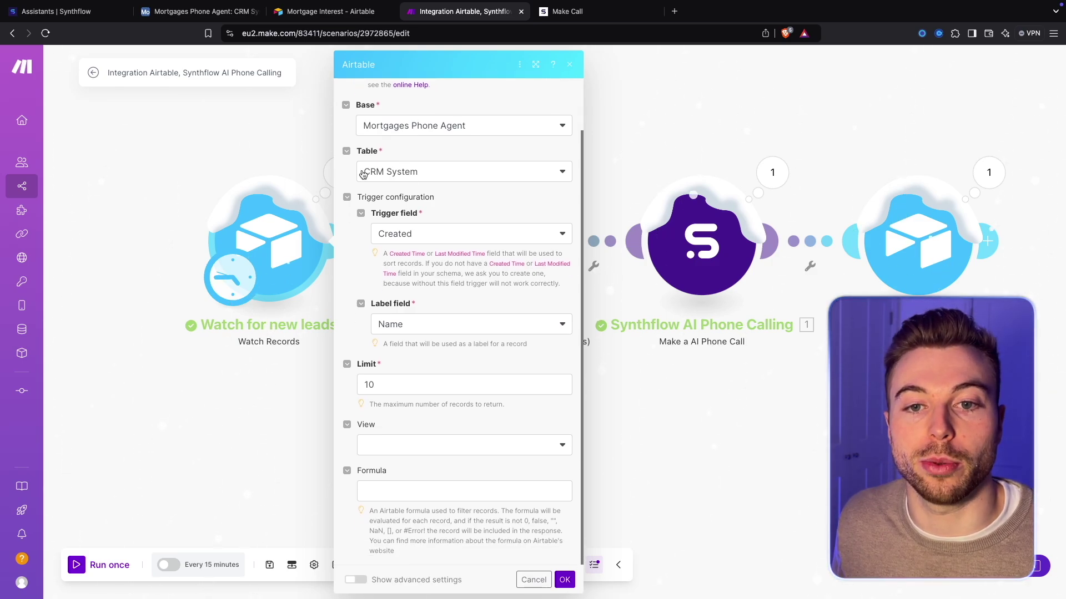
{"action": "left_click", "coordinate": [200, 11]}
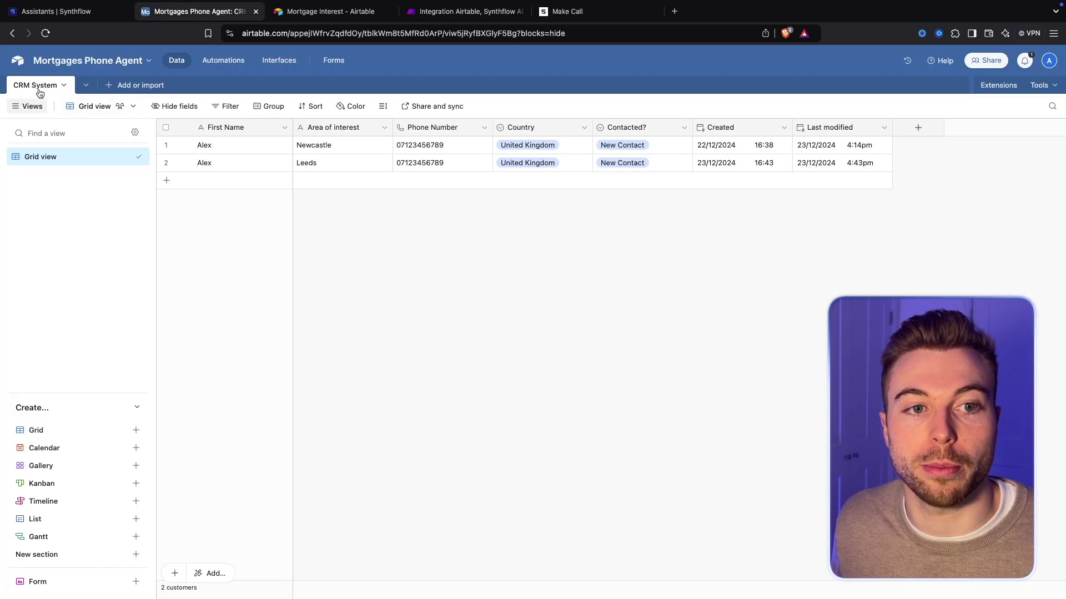
{"action": "left_click", "coordinate": [467, 11]}
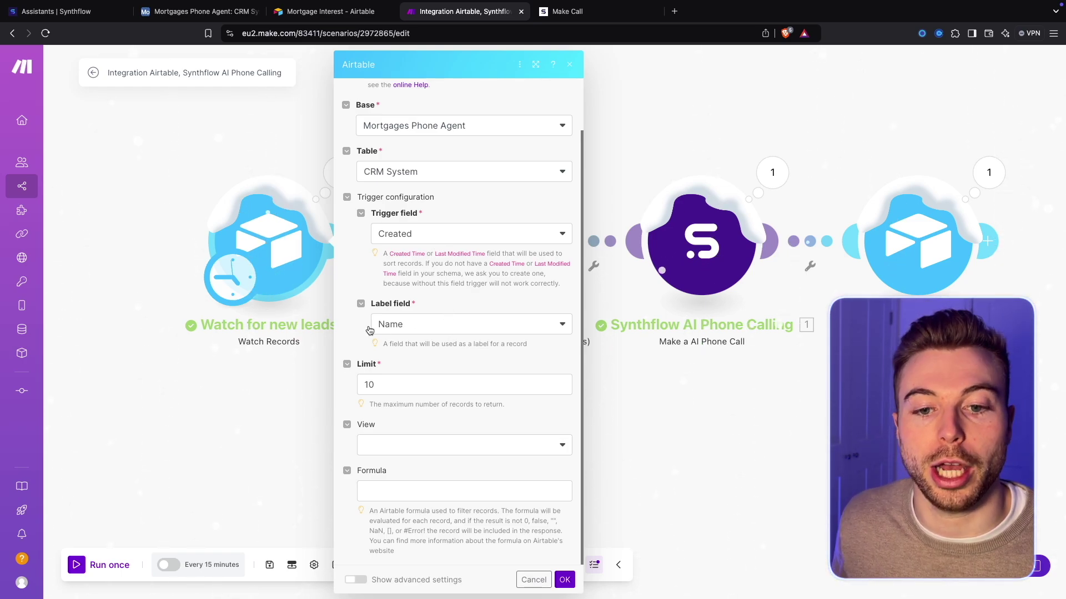
Keep the trigger's Limit at 10, confirm it, and run the Watch for new leads module once
{"action": "left_click_drag", "start_coordinate": [383, 384], "coordinate": [339, 382]}
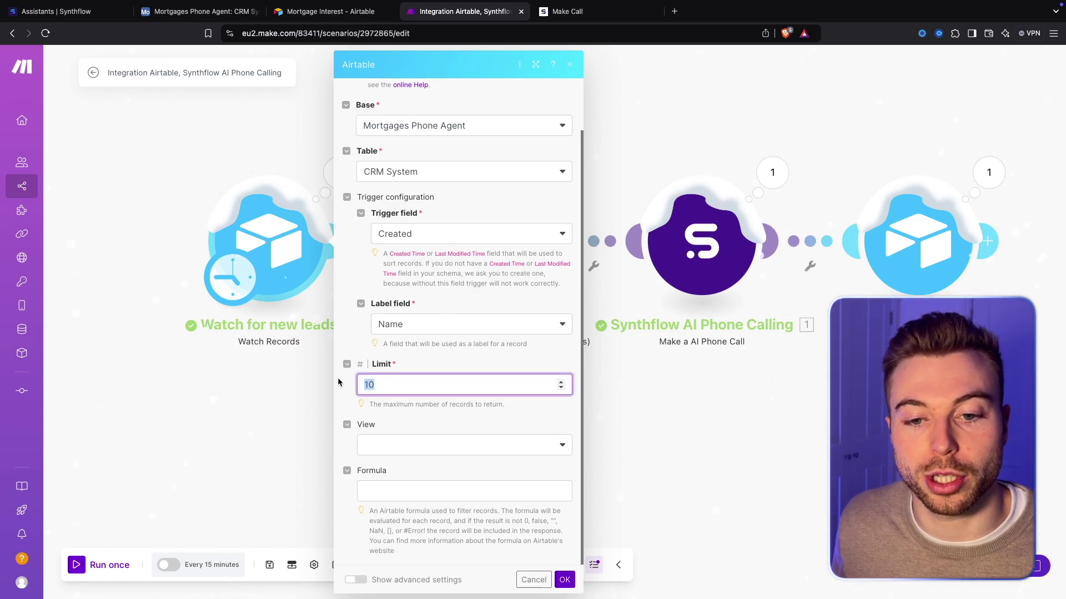
{"action": "left_click", "coordinate": [431, 402]}
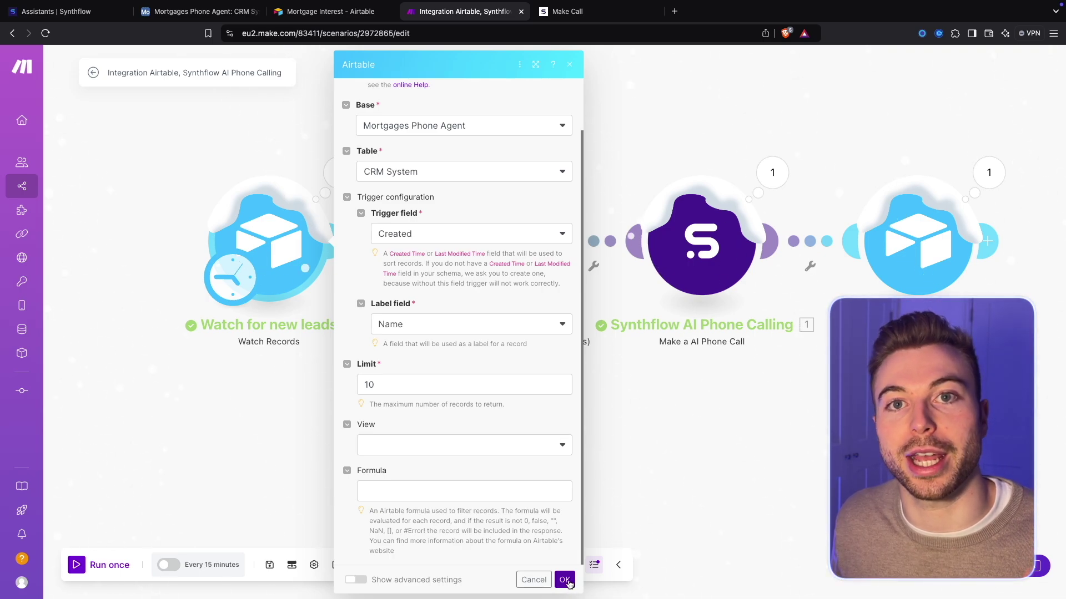
{"action": "left_click", "coordinate": [565, 580]}
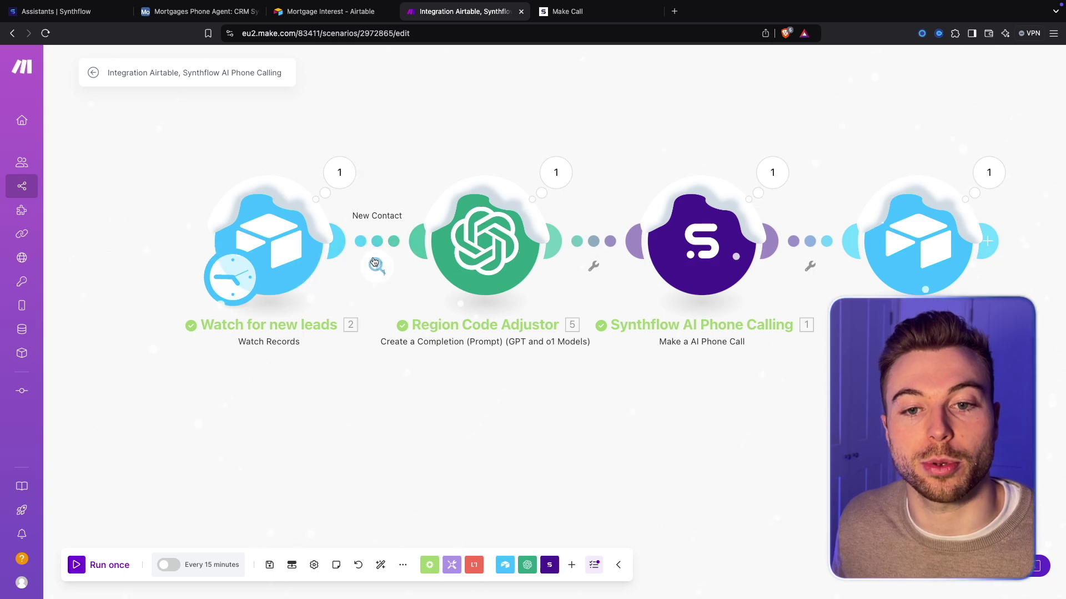
{"action": "right_click", "coordinate": [315, 258]}
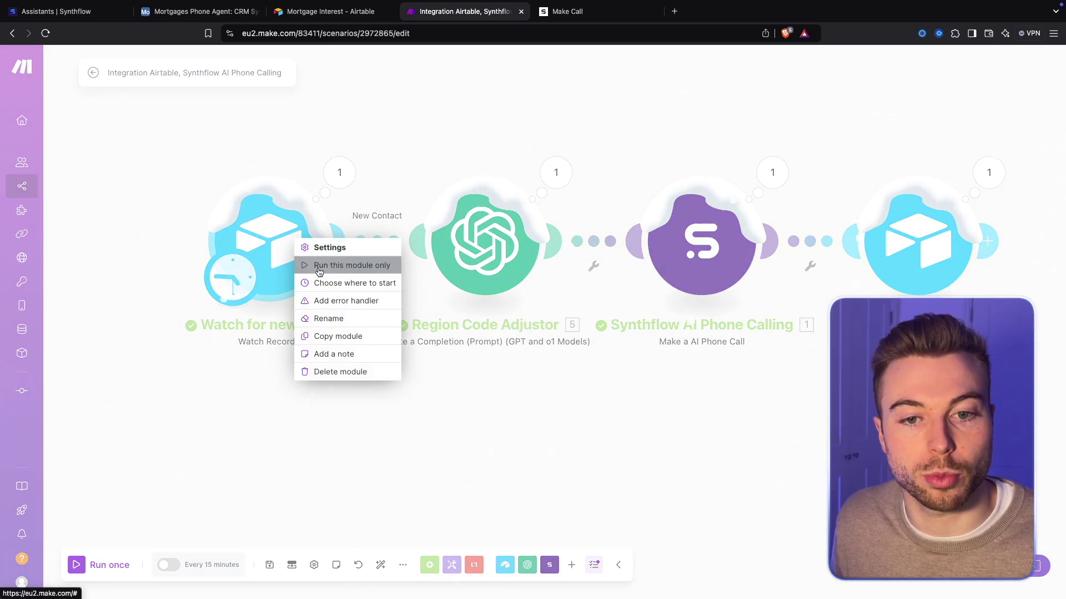
{"action": "left_click", "coordinate": [328, 266]}
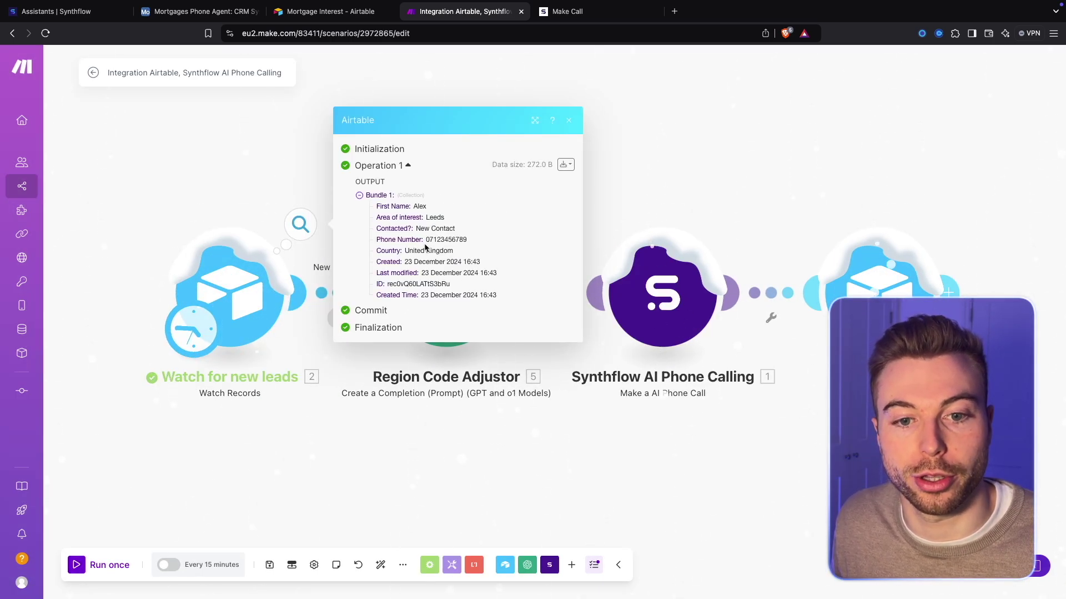
{"action": "left_click", "coordinate": [280, 184]}
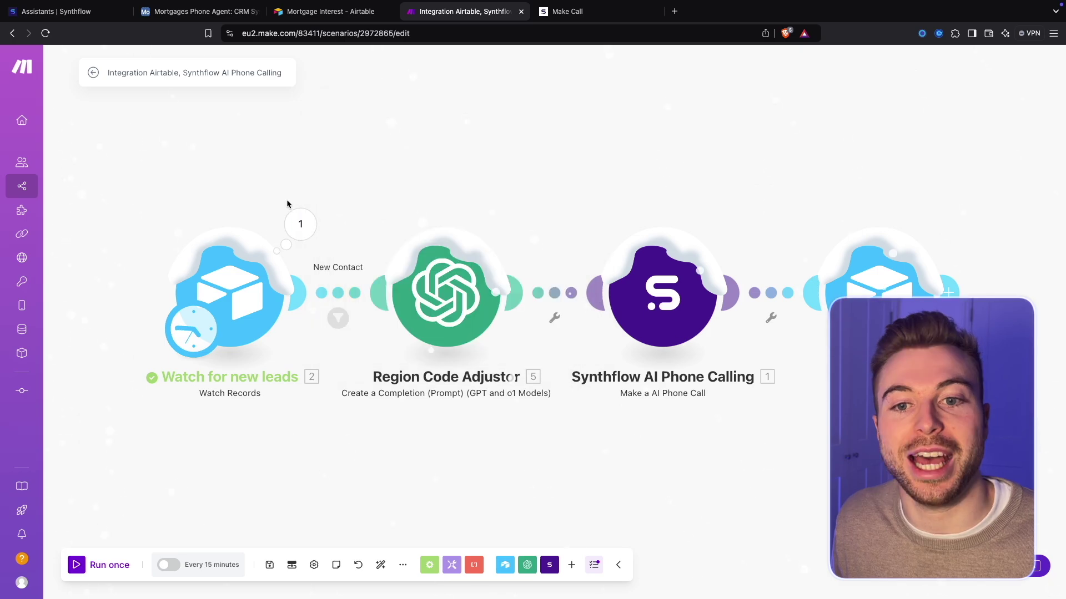
Add a New Contact filter requiring the mapped Contacted? field to contain New Contact
{"action": "right_click", "coordinate": [358, 295]}
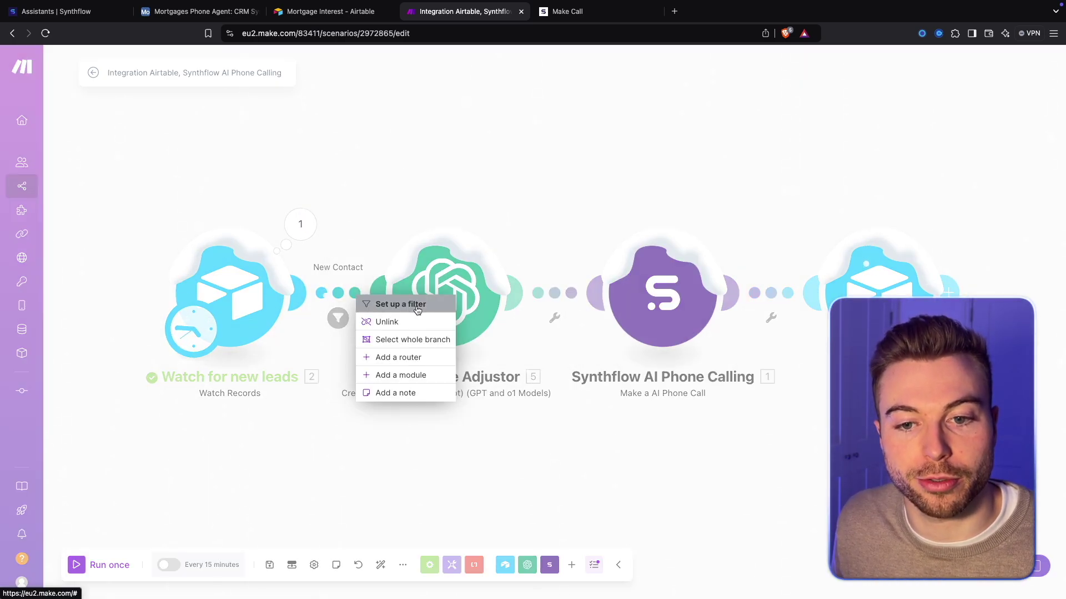
{"action": "left_click", "coordinate": [387, 306]}
{"action": "triple_click", "coordinate": [485, 245]}
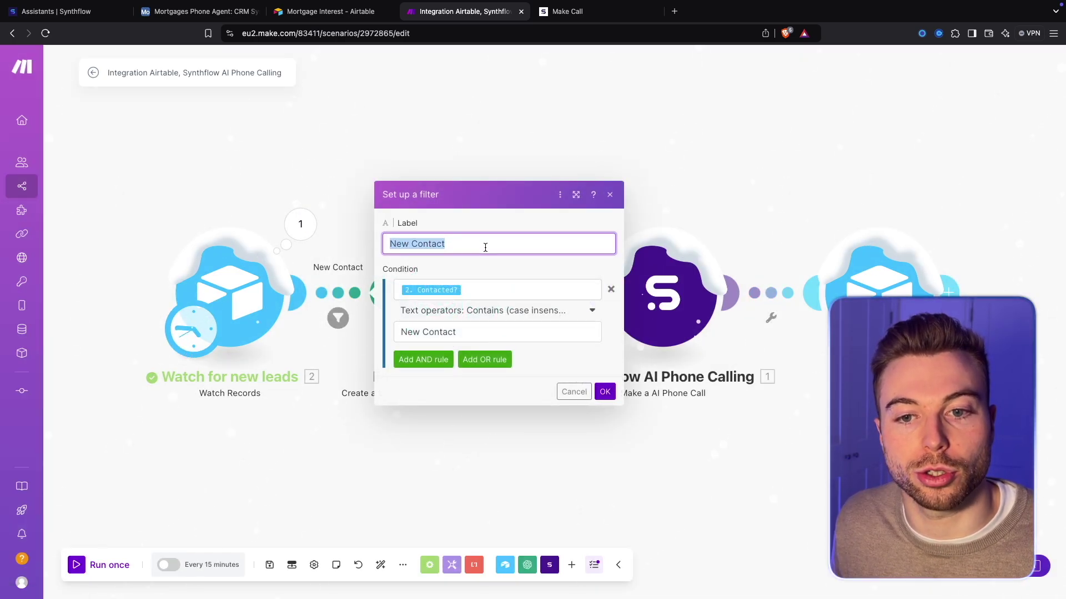
{"action": "left_click", "coordinate": [471, 291]}
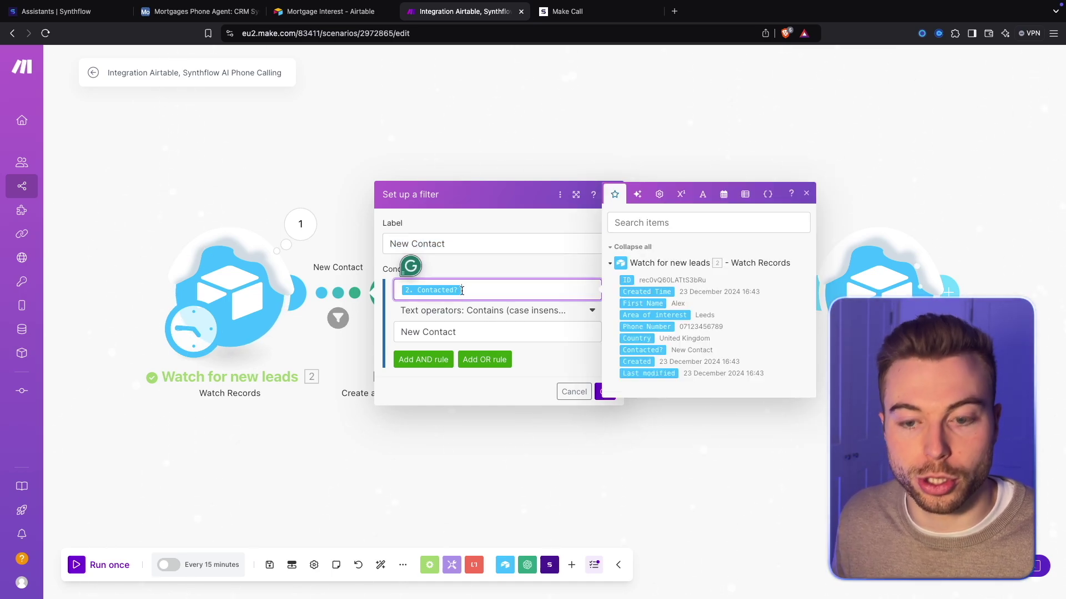
{"action": "key", "text": "BackSpace"}
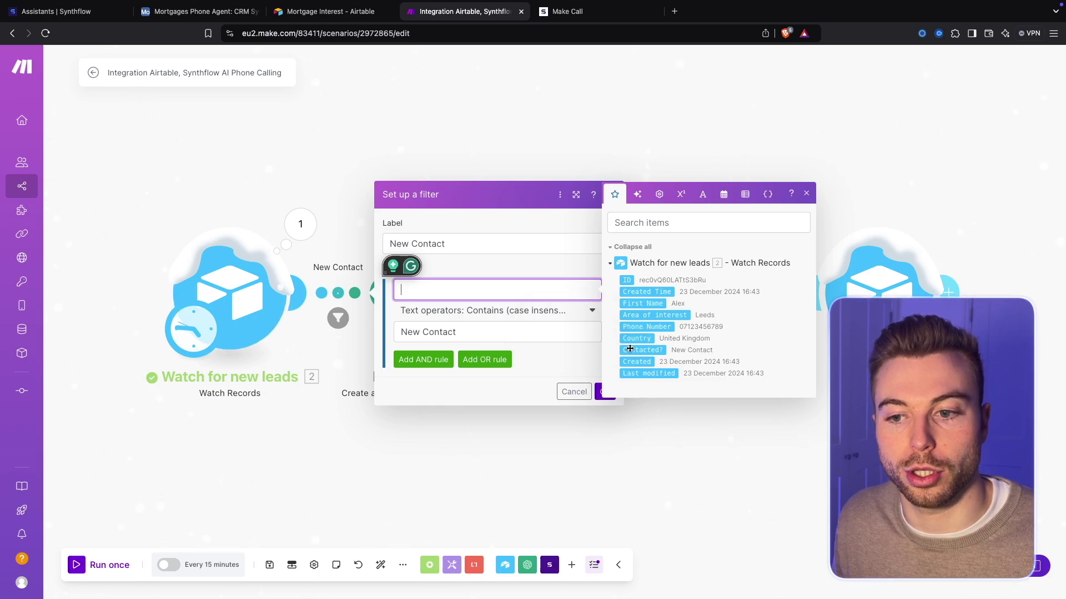
{"action": "left_click", "coordinate": [649, 349]}
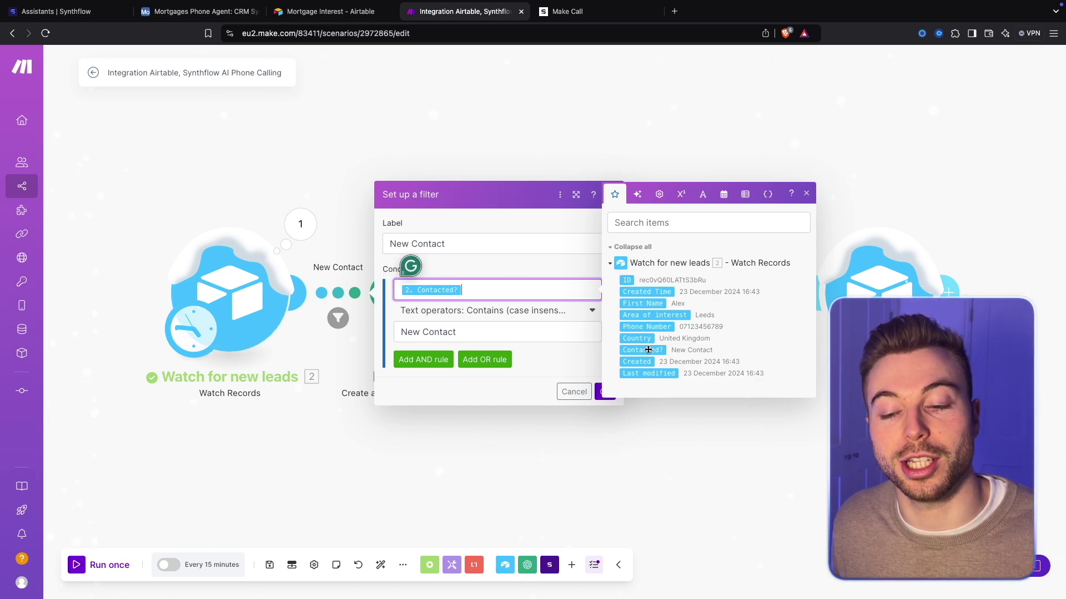
{"action": "left_click", "coordinate": [601, 392]}
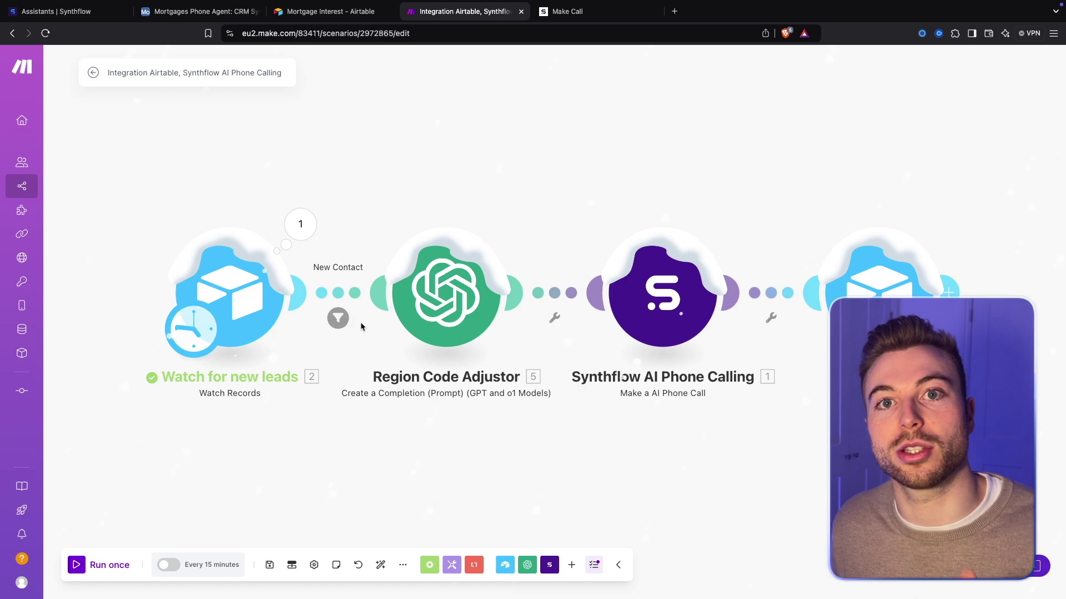
{"action": "left_click", "coordinate": [451, 303]}
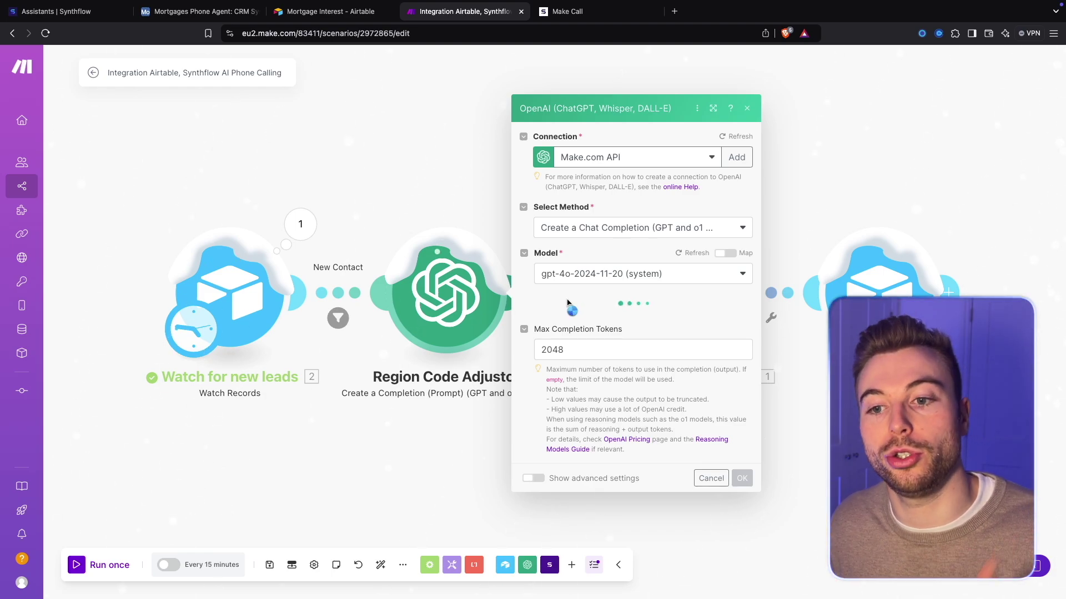
Review the Region Code Adjustor prompt's goal paragraph and fifth instruction
{"action": "scroll", "coordinate": [578, 389], "scroll_direction": "down", "scroll_amount": 3}
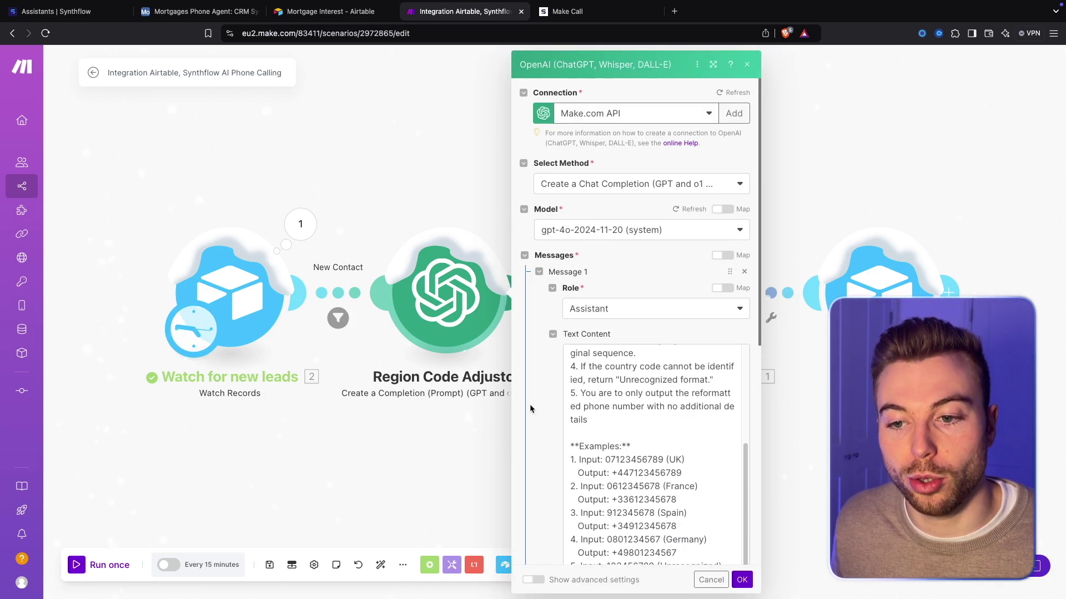
{"action": "scroll", "coordinate": [716, 462], "scroll_direction": "down", "scroll_amount": 5}
{"action": "scroll", "coordinate": [618, 275], "scroll_direction": "up", "scroll_amount": 10}
{"action": "scroll", "coordinate": [618, 226], "scroll_direction": "down", "scroll_amount": 1}
{"action": "scroll", "coordinate": [618, 227], "scroll_direction": "down", "scroll_amount": 2}
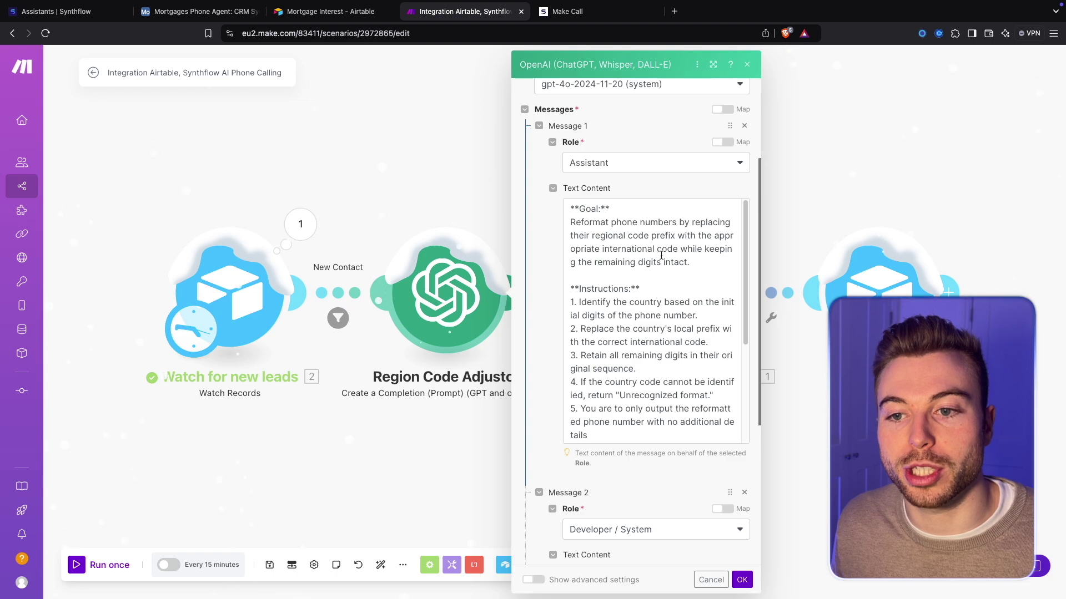
{"action": "left_click_drag", "start_coordinate": [691, 262], "coordinate": [573, 220]}
{"action": "left_click", "coordinate": [670, 231]}
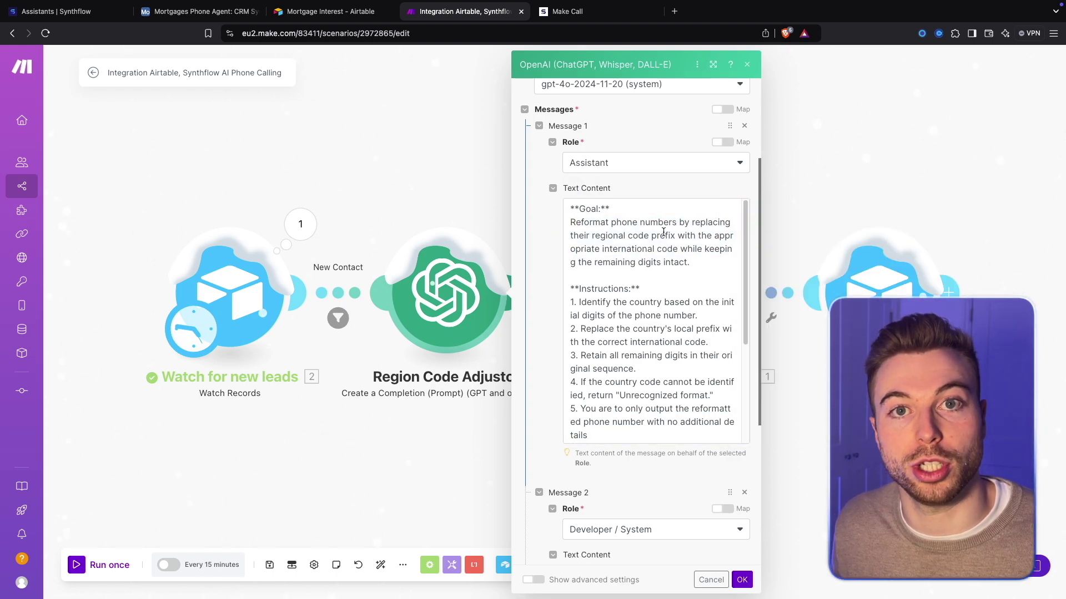
{"action": "scroll", "coordinate": [569, 290], "scroll_direction": "down", "scroll_amount": 2}
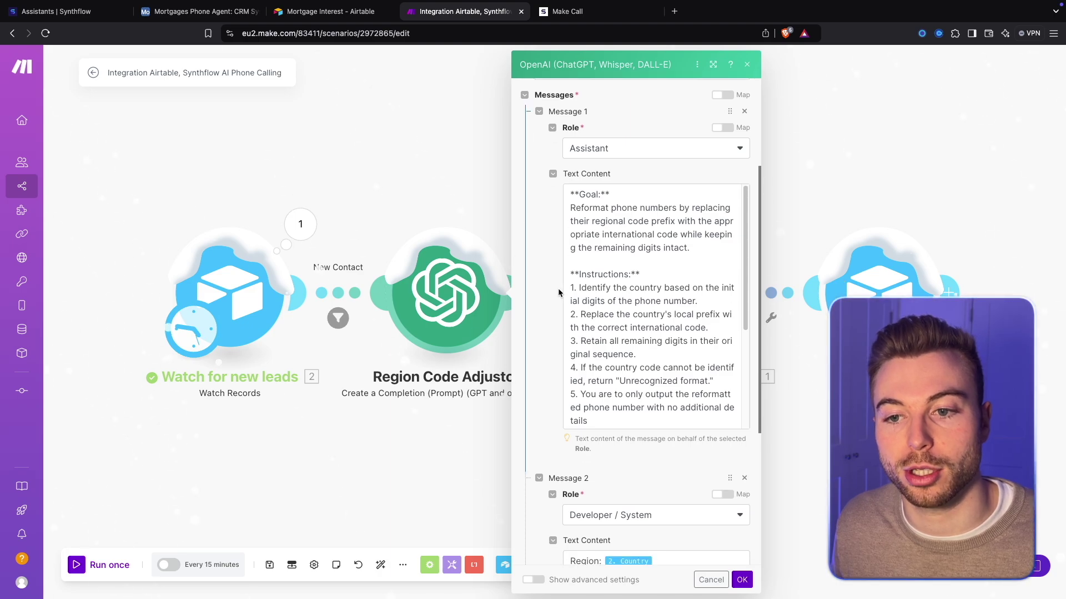
{"action": "triple_click", "coordinate": [599, 396]}
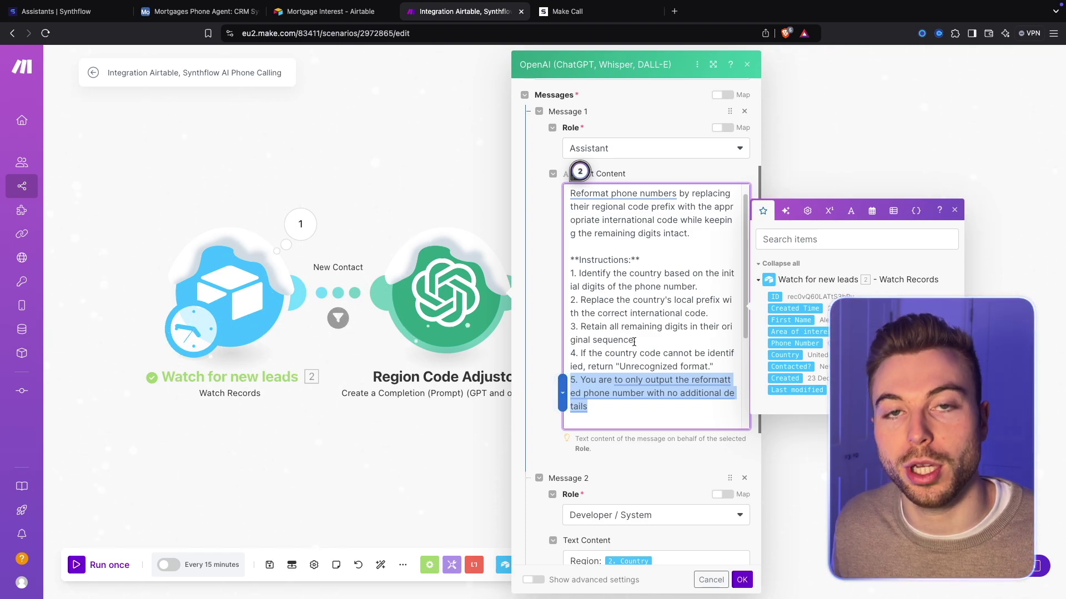
{"action": "left_click", "coordinate": [628, 344]}
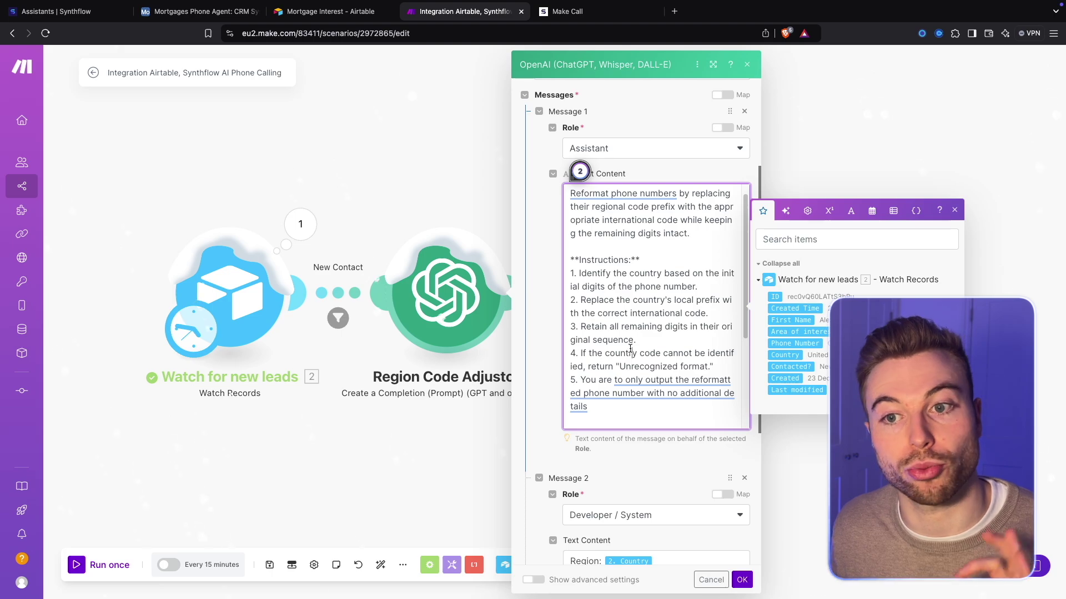
{"action": "scroll", "coordinate": [621, 348], "scroll_direction": "up", "scroll_amount": 1}
{"action": "scroll", "coordinate": [621, 348], "scroll_direction": "down", "scroll_amount": 3}
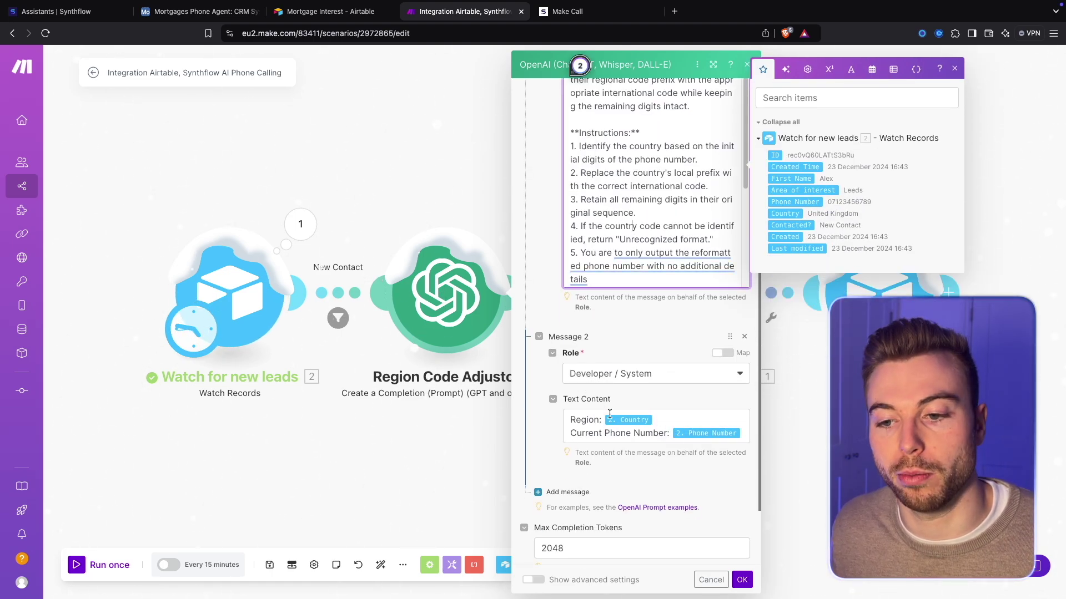
Make the second message's role User and map the lead's Country and Phone Number into it
{"action": "left_click", "coordinate": [666, 373]}
{"action": "left_click", "coordinate": [675, 388]}
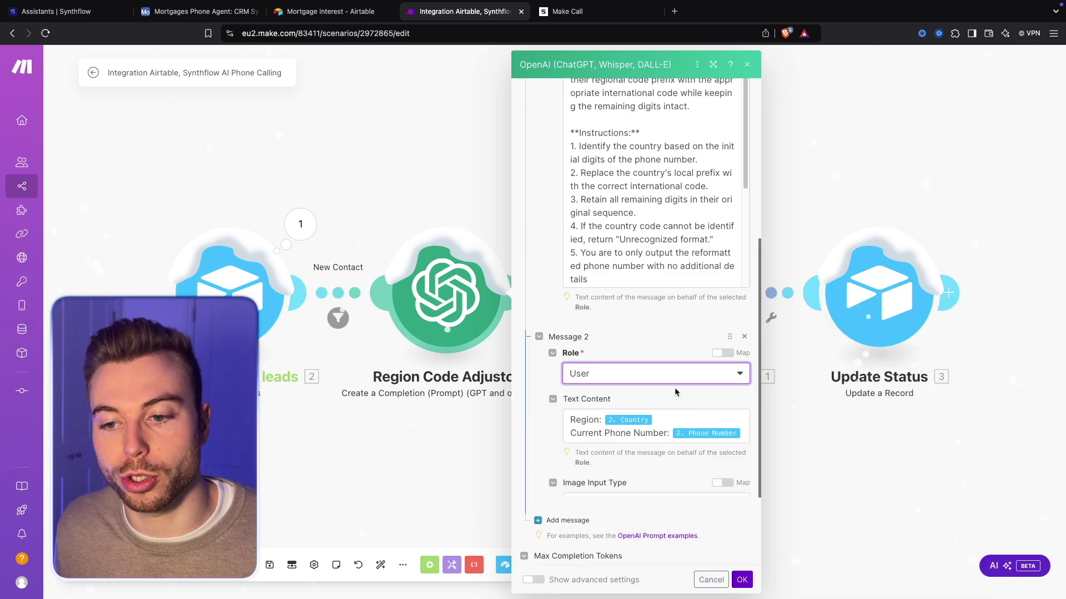
{"action": "left_click", "coordinate": [699, 420]}
{"action": "key", "text": "BackSpace"}
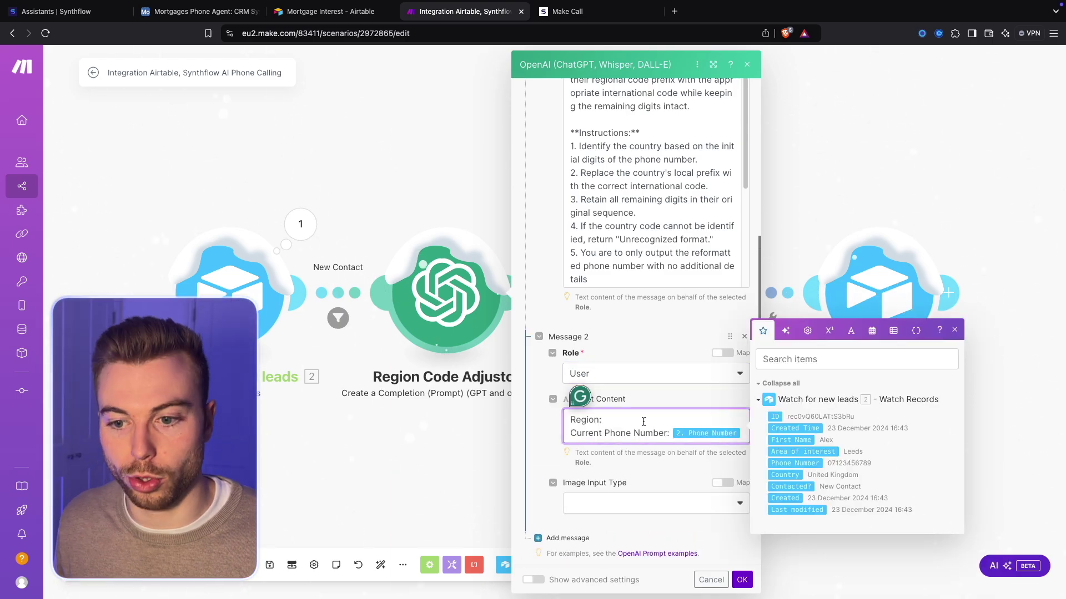
{"action": "left_click", "coordinate": [791, 475]}
{"action": "left_click", "coordinate": [743, 433]}
{"action": "key", "text": "BackSpace"}
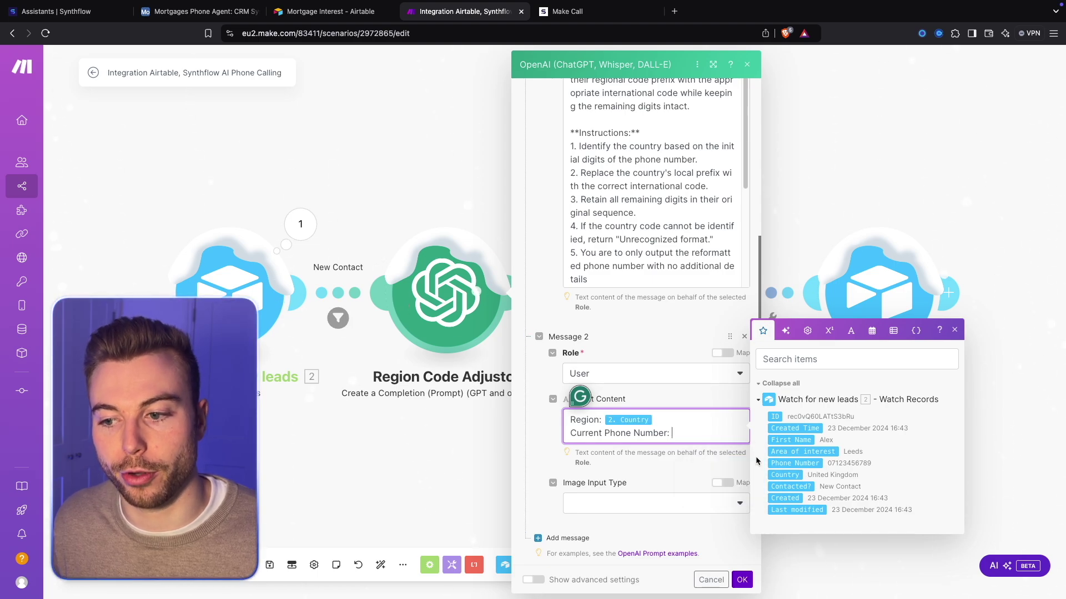
{"action": "left_click", "coordinate": [802, 468]}
Check Max Completion Tokens is 2048 and save the OpenAI module settings
{"action": "scroll", "coordinate": [670, 461], "scroll_direction": "down", "scroll_amount": 2}
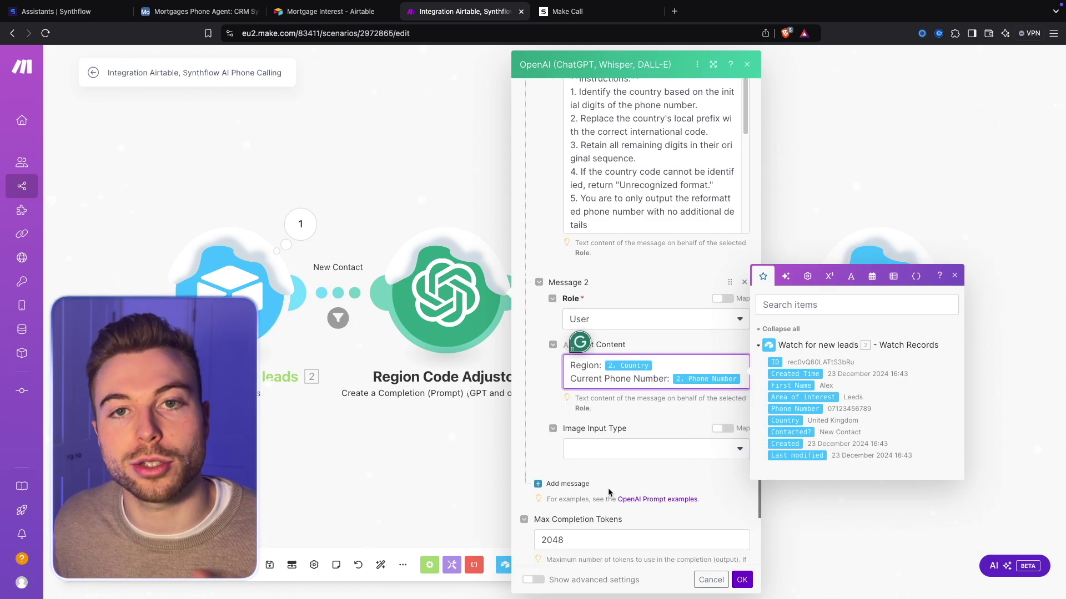
{"action": "scroll", "coordinate": [608, 492], "scroll_direction": "down", "scroll_amount": 2}
{"action": "left_click", "coordinate": [617, 467]}
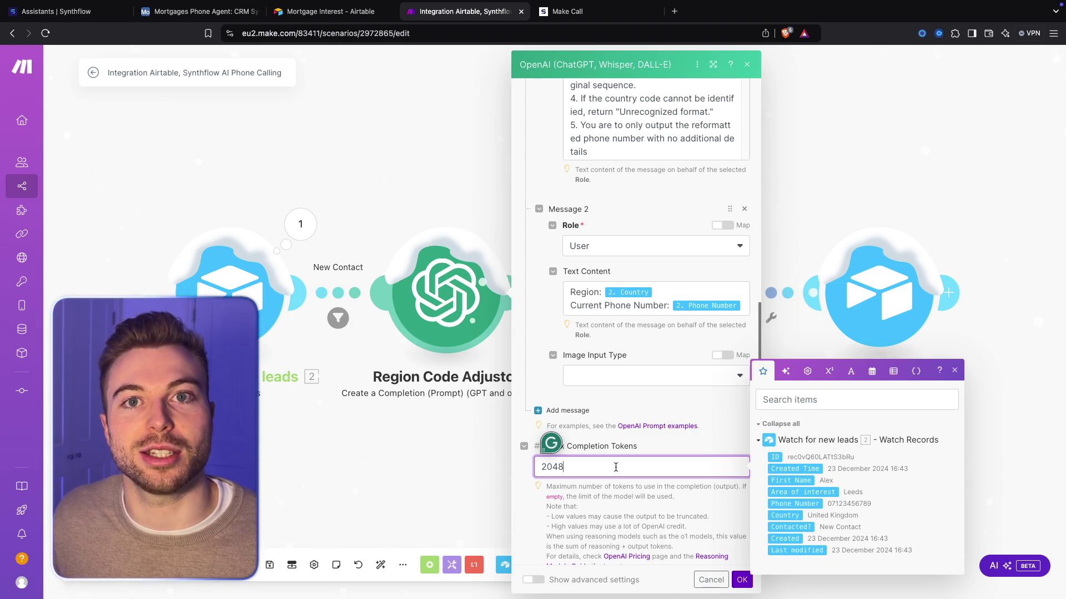
{"action": "scroll", "coordinate": [628, 489], "scroll_direction": "down", "scroll_amount": 1}
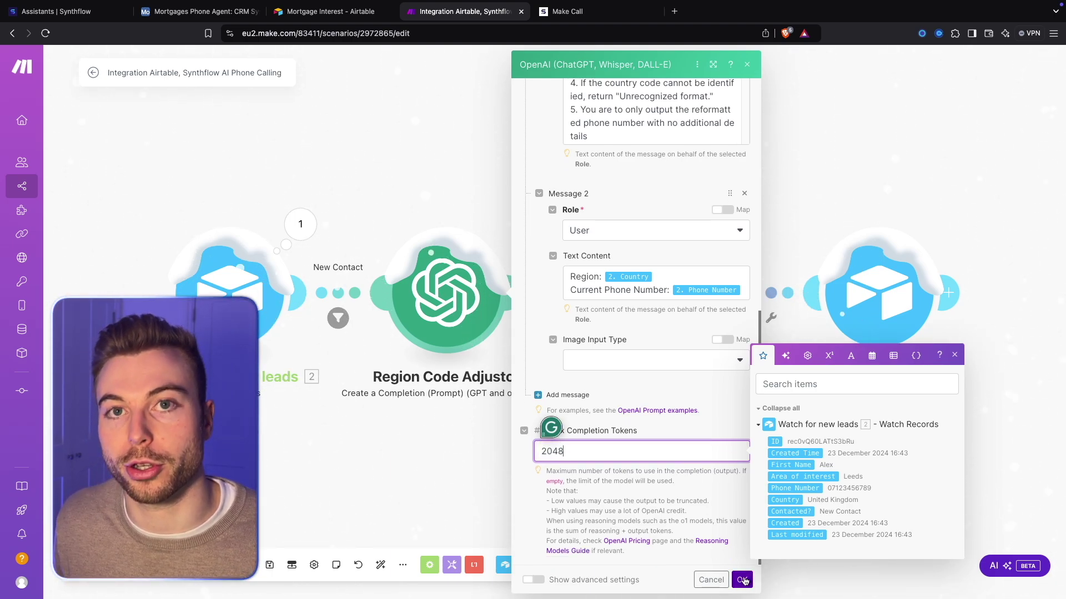
{"action": "left_click", "coordinate": [742, 580]}
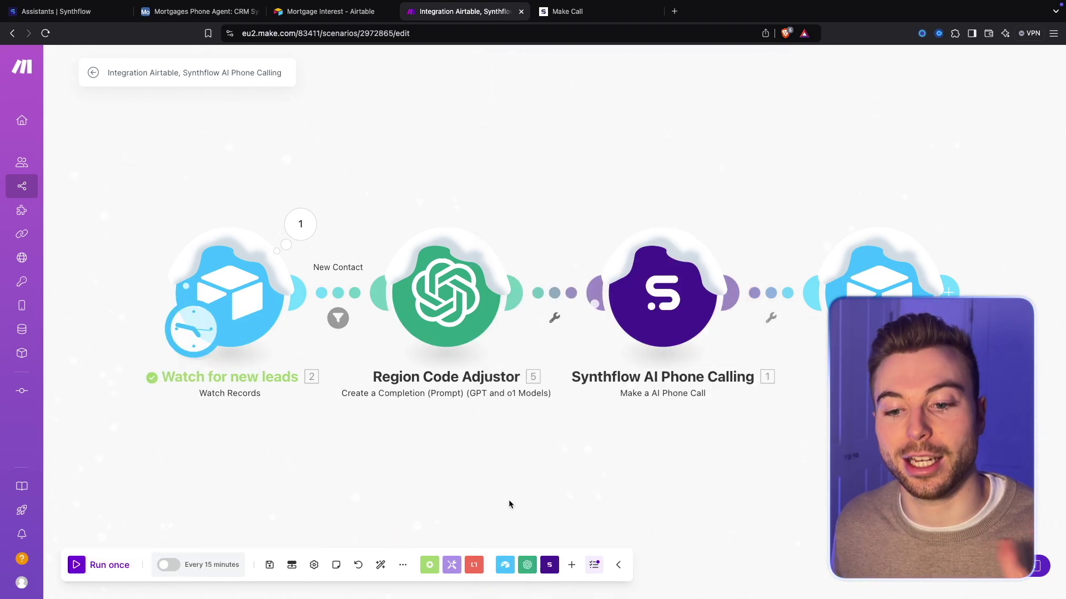
{"action": "left_click", "coordinate": [572, 565]}
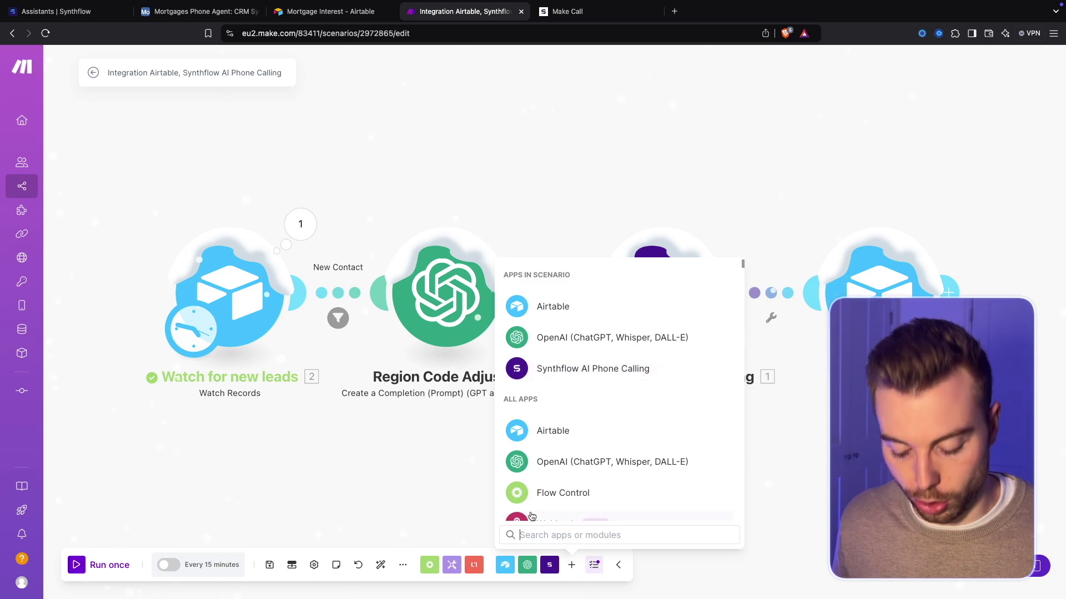
{"action": "type", "text": "open"}
{"action": "key", "text": "Return"}
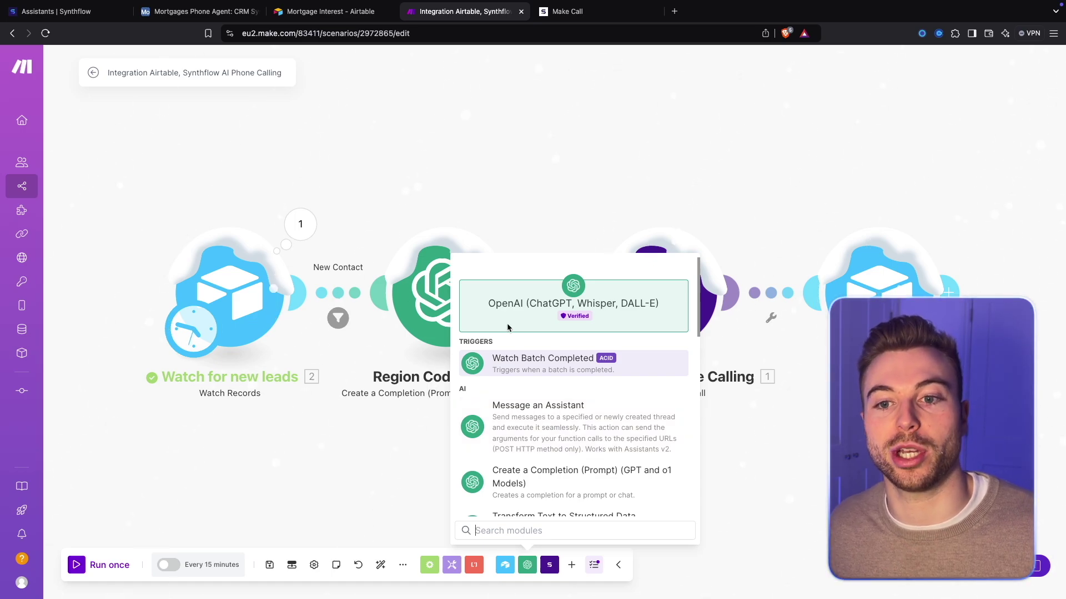
{"action": "left_click", "coordinate": [453, 193]}
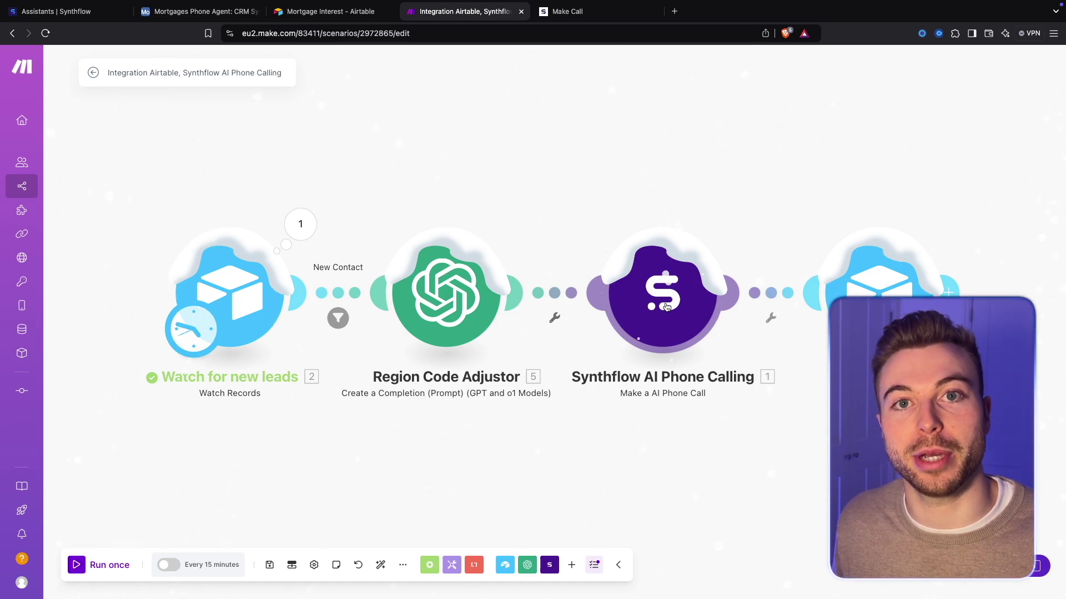
{"action": "left_click", "coordinate": [666, 306]}
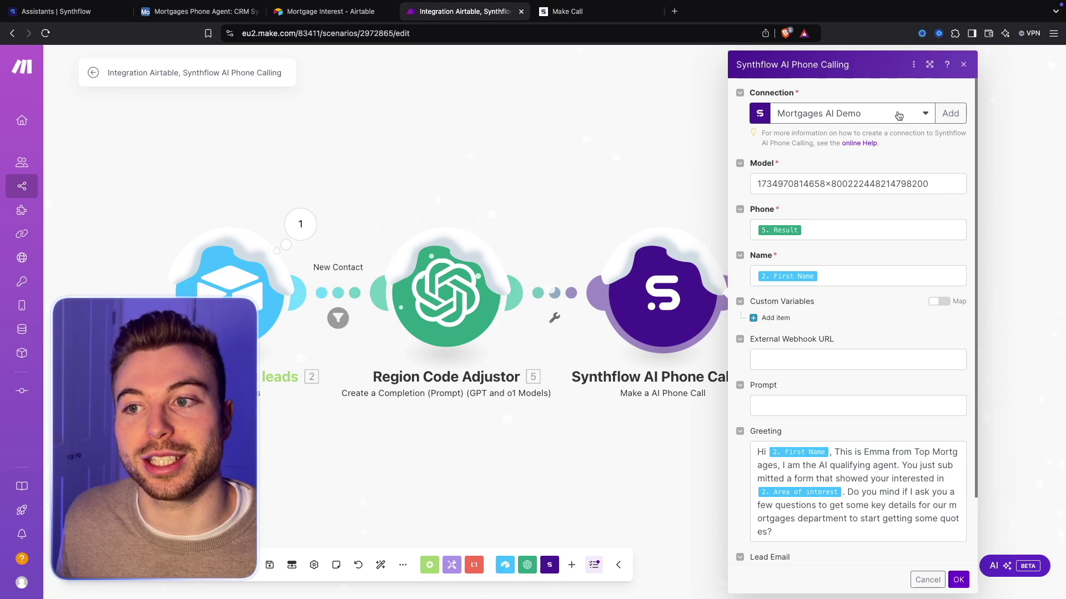
Replace the Synthflow module's Model value with <Update>
{"action": "left_click", "coordinate": [950, 114]}
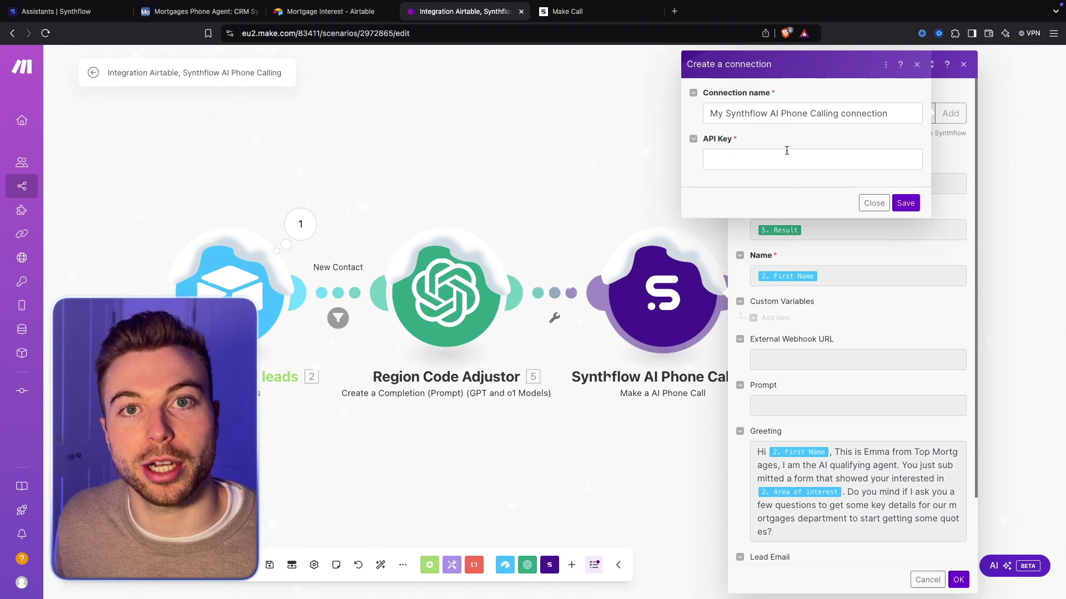
{"action": "left_click", "coordinate": [869, 202]}
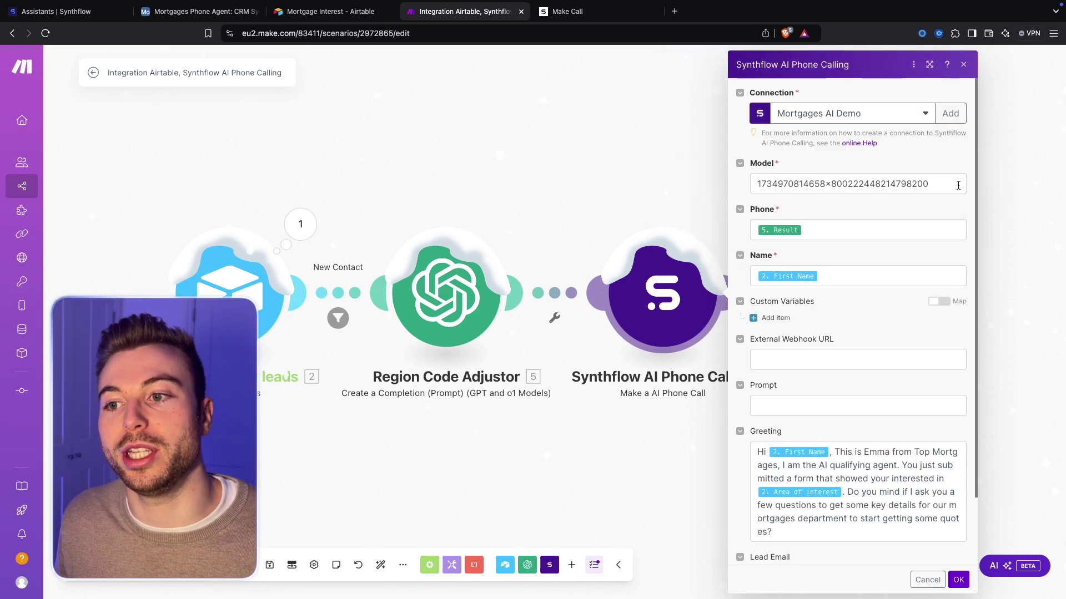
{"action": "left_click", "coordinate": [865, 188]}
{"action": "left_click", "coordinate": [942, 161]}
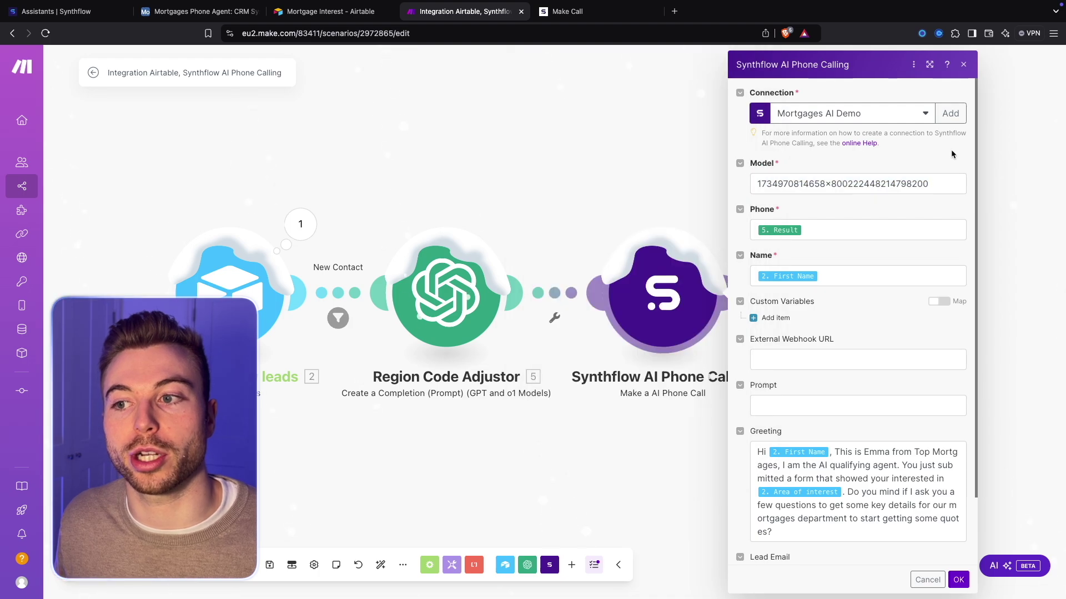
{"action": "left_click", "coordinate": [945, 183]}
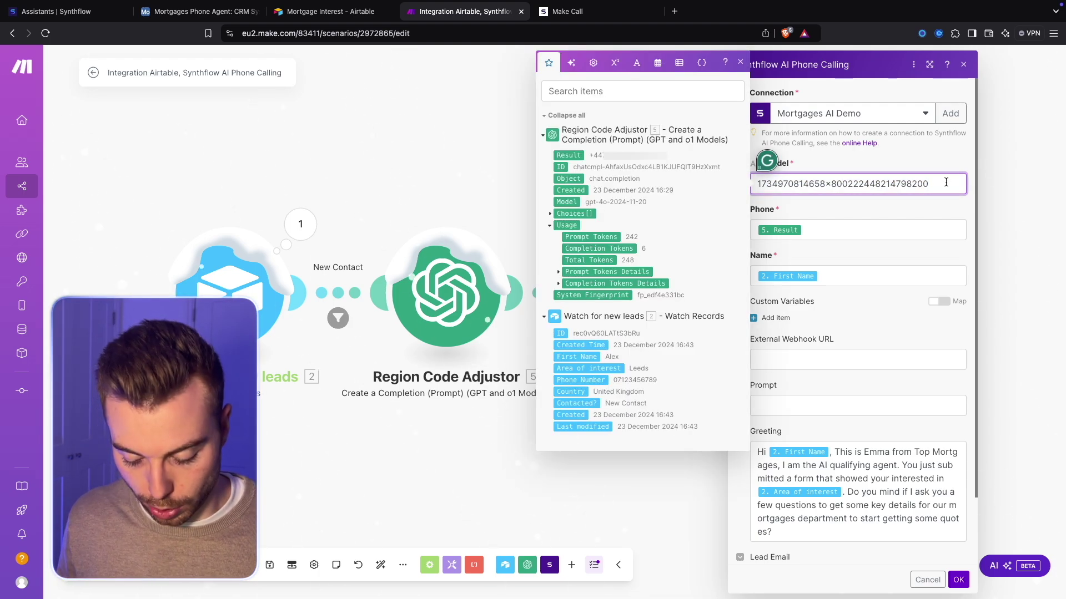
{"action": "key", "text": "ctrl+a"}
{"action": "type", "text": "<<>"}
{"action": "type", "text": "Update"}
Remap the Phone field to the Region Code Adjustor's Result
{"action": "left_click", "coordinate": [838, 230]}
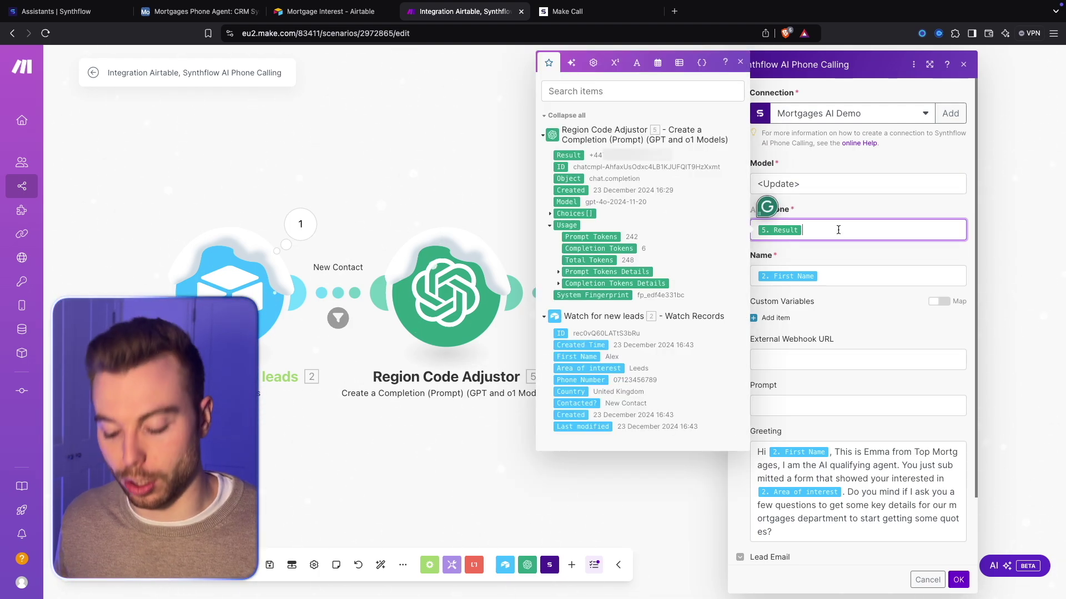
{"action": "key", "text": "BackSpace"}
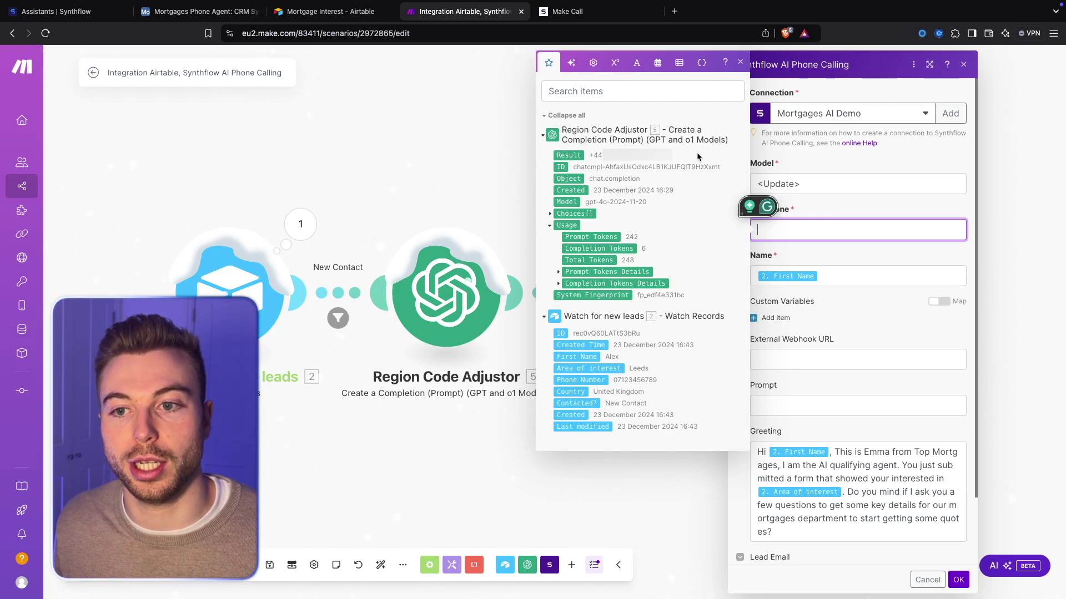
{"action": "left_click", "coordinate": [565, 155]}
{"action": "left_click", "coordinate": [842, 275]}
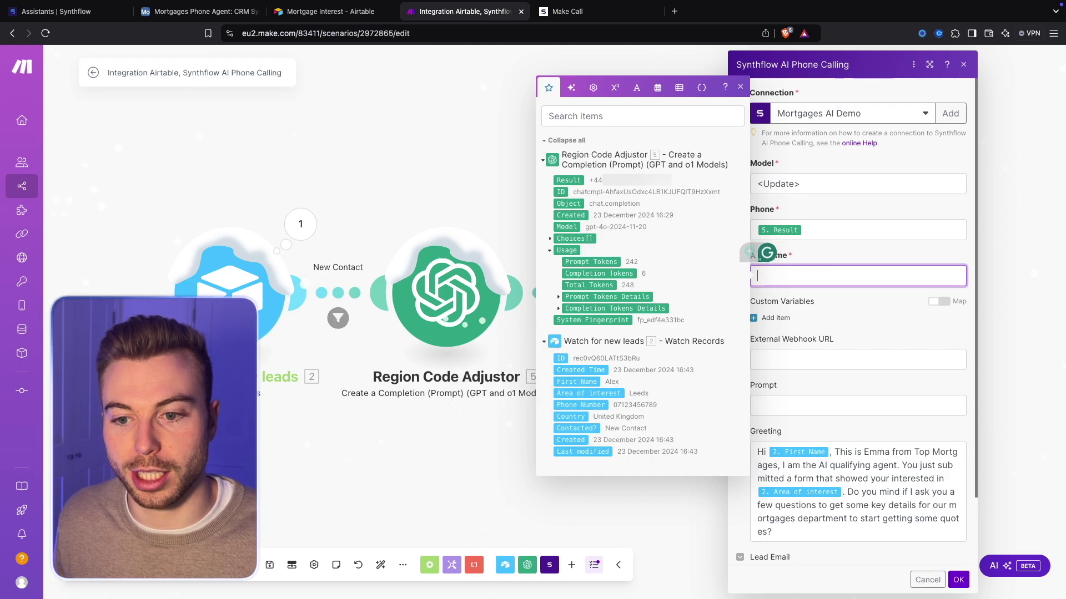
{"action": "left_click", "coordinate": [873, 302]}
Review the Greeting text and save the Synthflow call settings
{"action": "scroll", "coordinate": [873, 302], "scroll_direction": "down", "scroll_amount": 2}
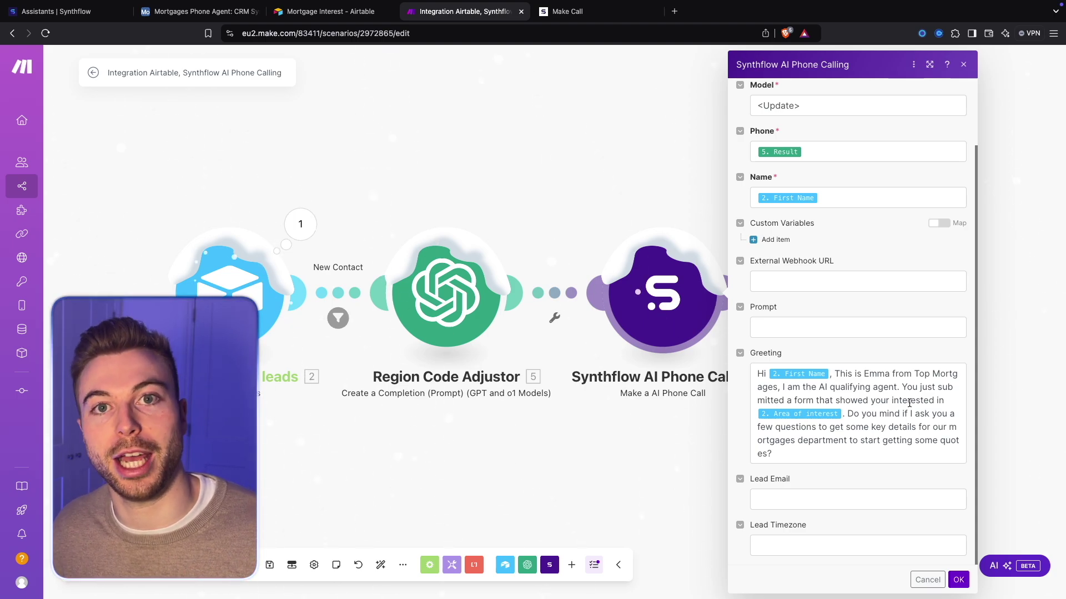
{"action": "left_click", "coordinate": [915, 387]}
{"action": "left_click_drag", "start_coordinate": [896, 385], "coordinate": [920, 411]}
{"action": "left_click", "coordinate": [920, 411]}
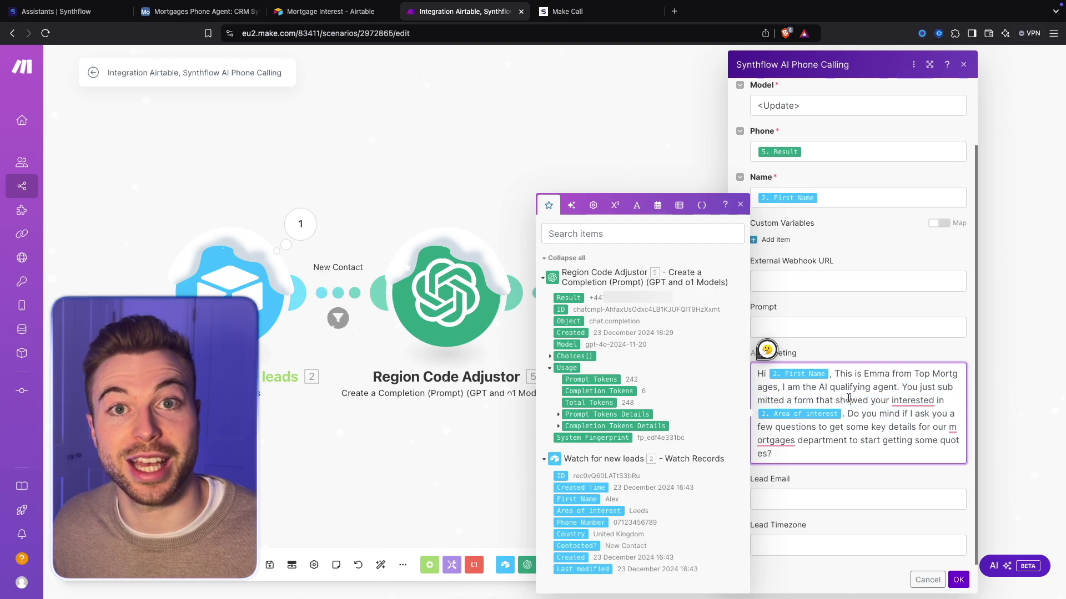
{"action": "left_click_drag", "start_coordinate": [840, 411], "coordinate": [877, 457]}
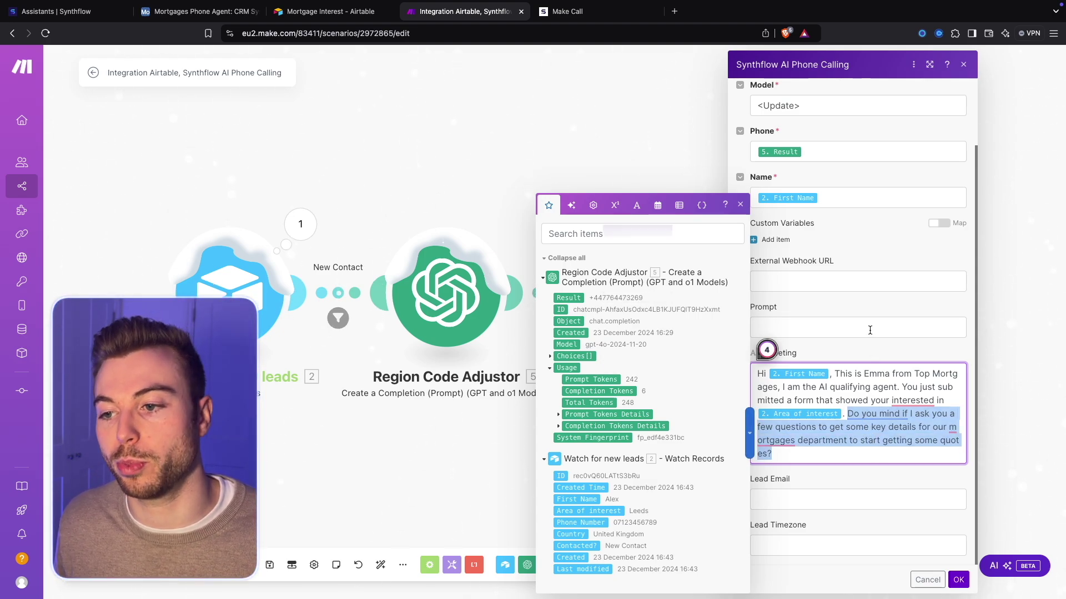
{"action": "left_click", "coordinate": [868, 311]}
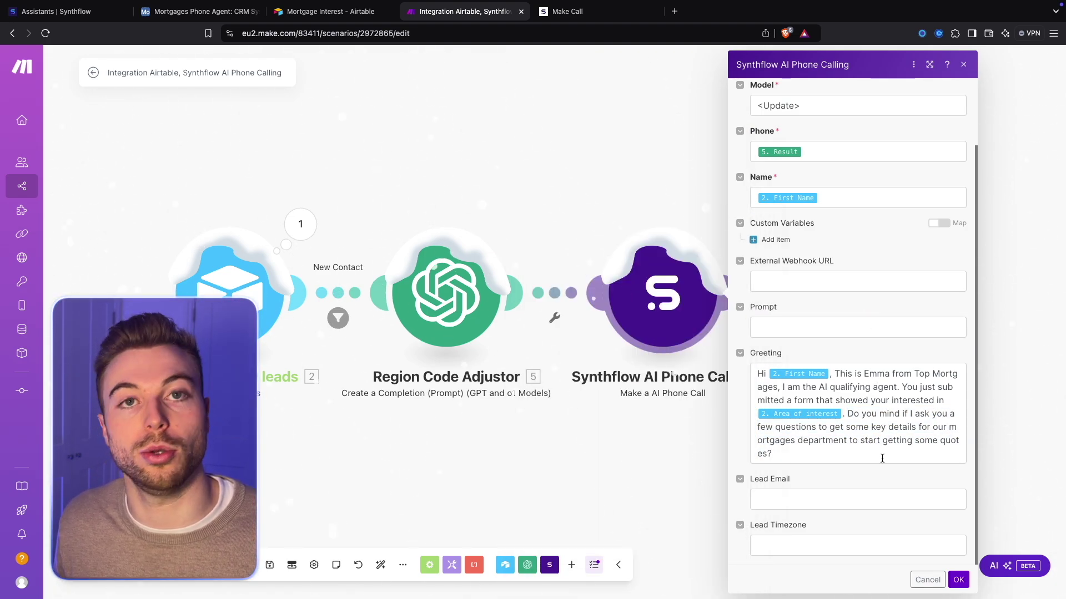
{"action": "left_click", "coordinate": [959, 580]}
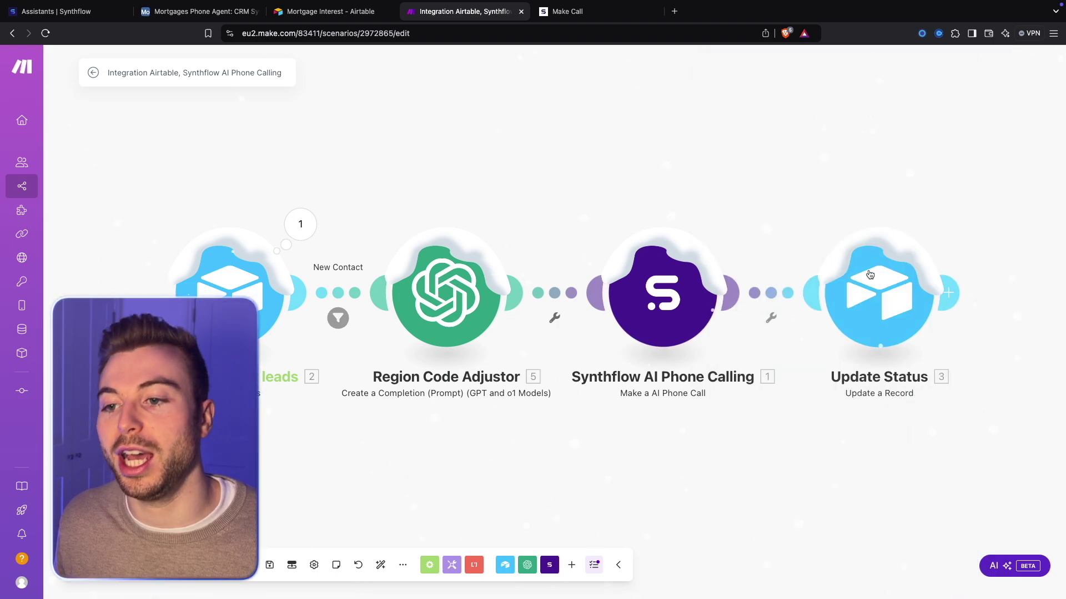
Map the new lead's ID into Record ID, set Contacted? to Contacted, and confirm the Update Status module
{"action": "left_click", "coordinate": [869, 313]}
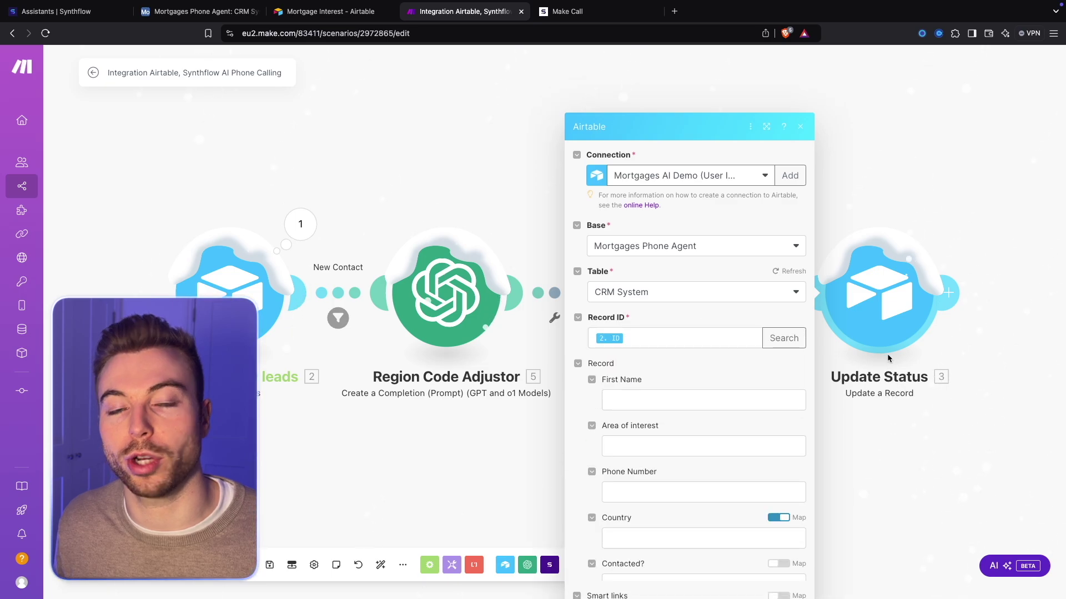
{"action": "left_click", "coordinate": [666, 276]}
{"action": "key", "text": "BackSpace"}
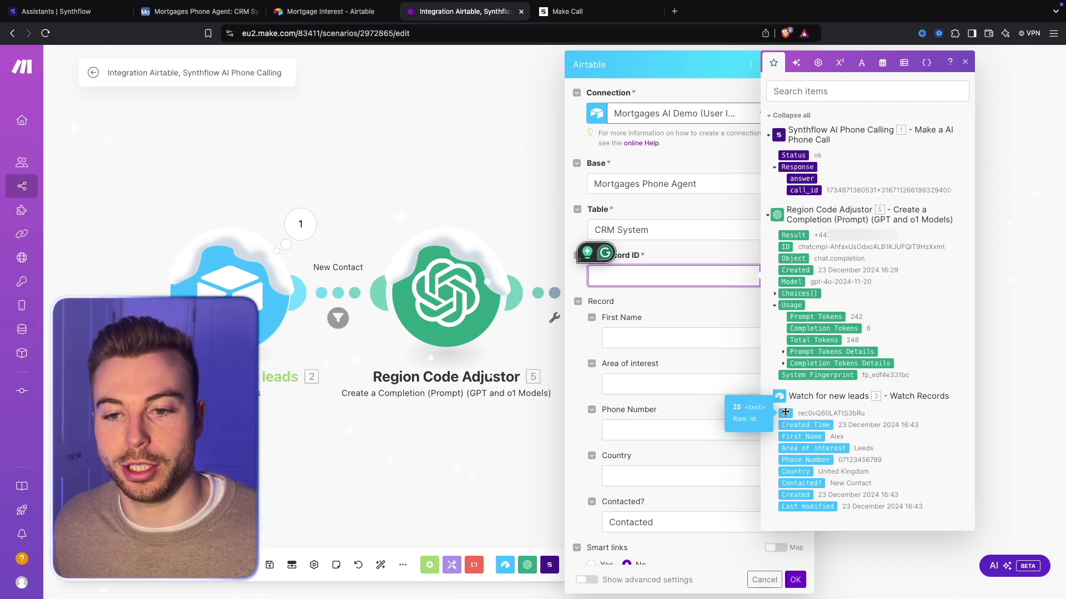
{"action": "left_click", "coordinate": [786, 412]}
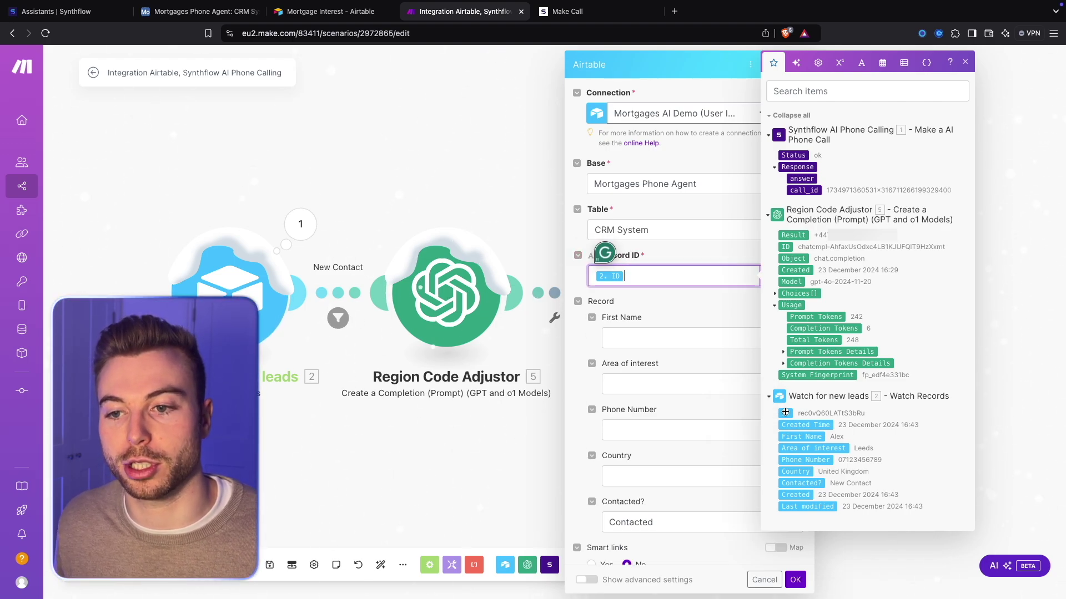
{"action": "left_click", "coordinate": [703, 320]}
{"action": "scroll", "coordinate": [704, 322], "scroll_direction": "down", "scroll_amount": 3}
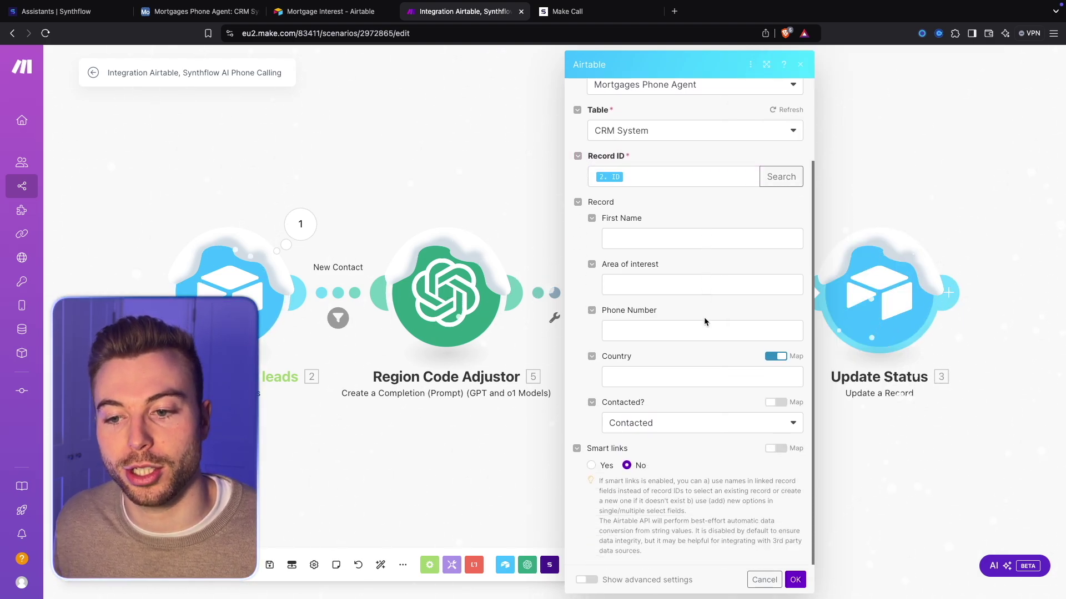
{"action": "left_click", "coordinate": [659, 422]}
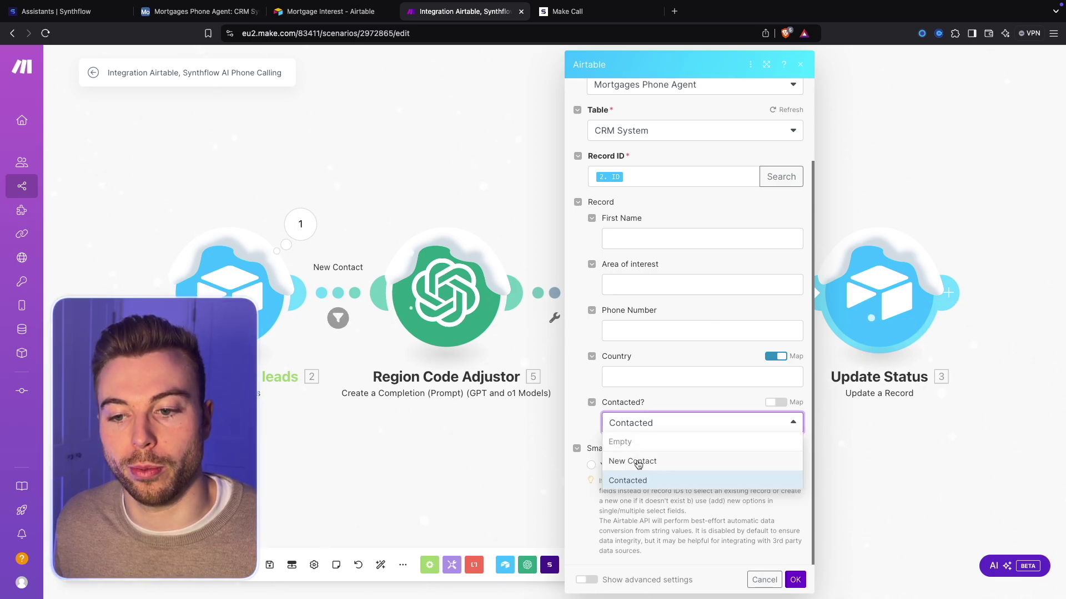
{"action": "left_click", "coordinate": [678, 476]}
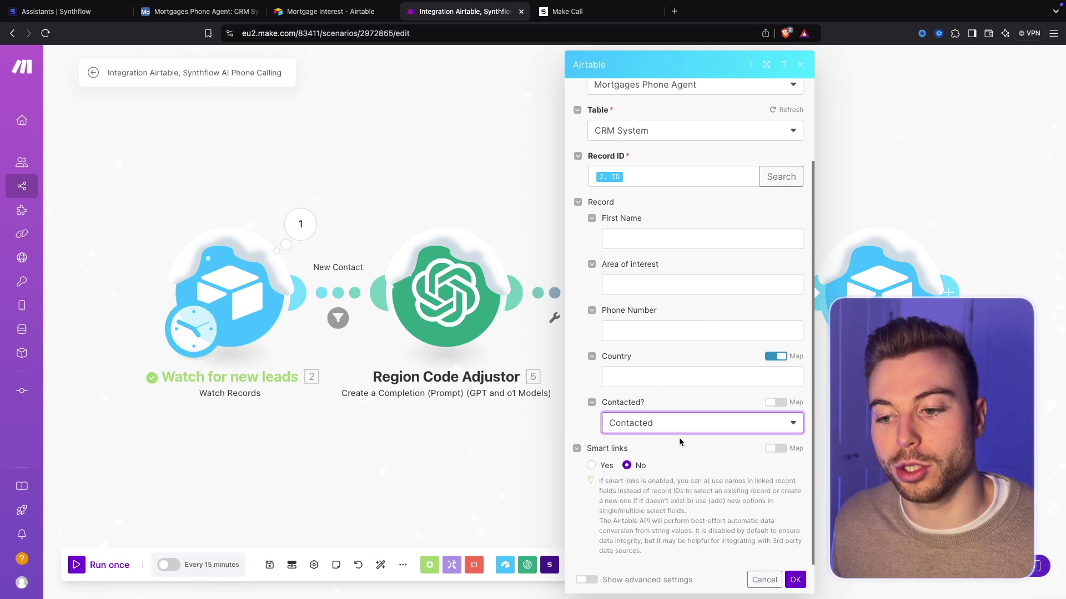
{"action": "left_click", "coordinate": [795, 580]}
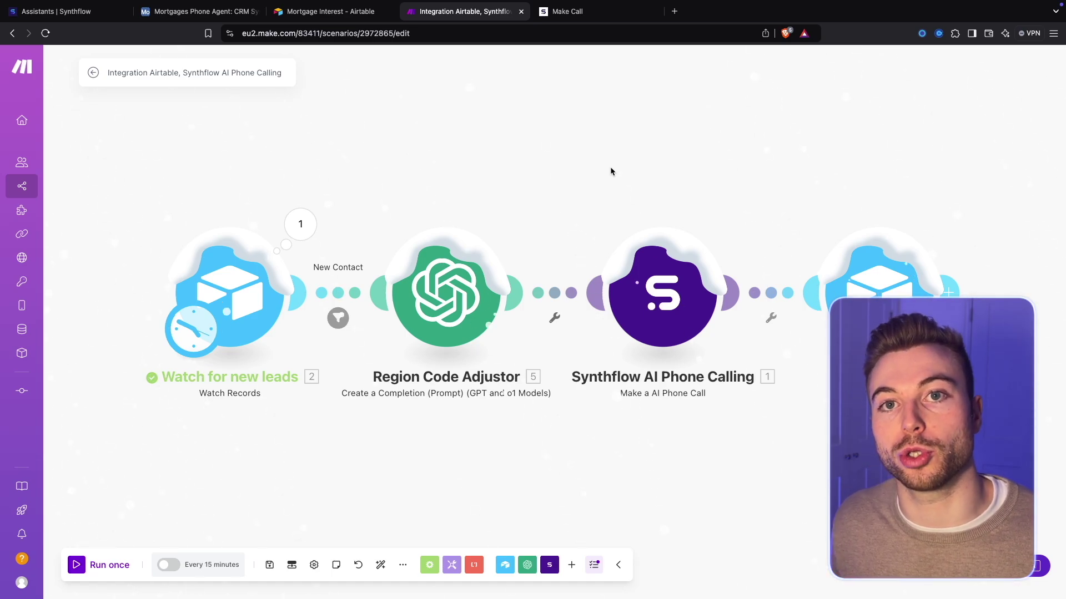
{"action": "left_click", "coordinate": [214, 565]}
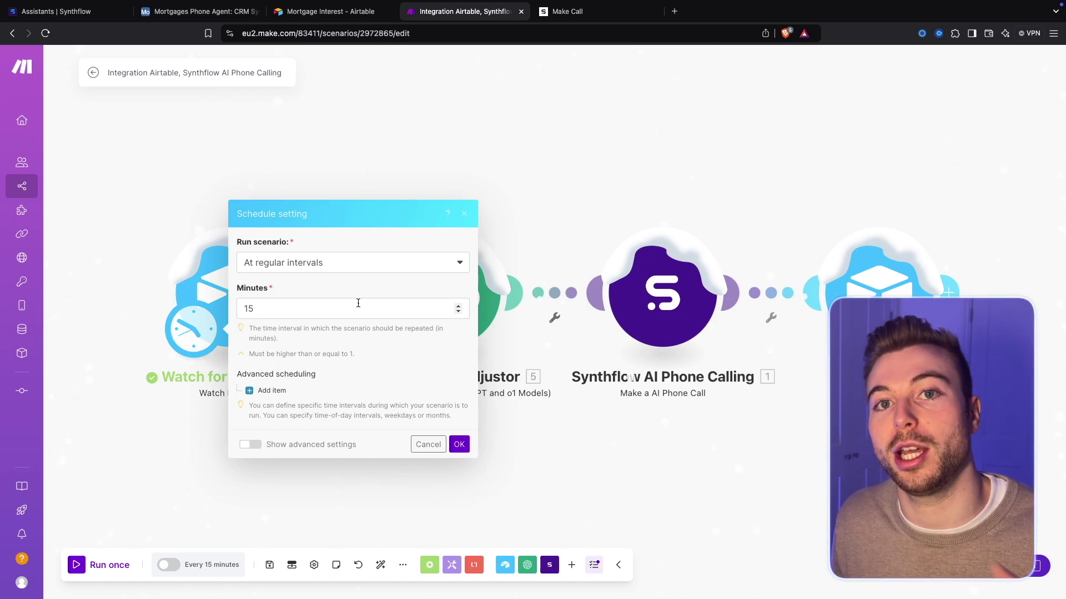
{"action": "left_click", "coordinate": [458, 444]}
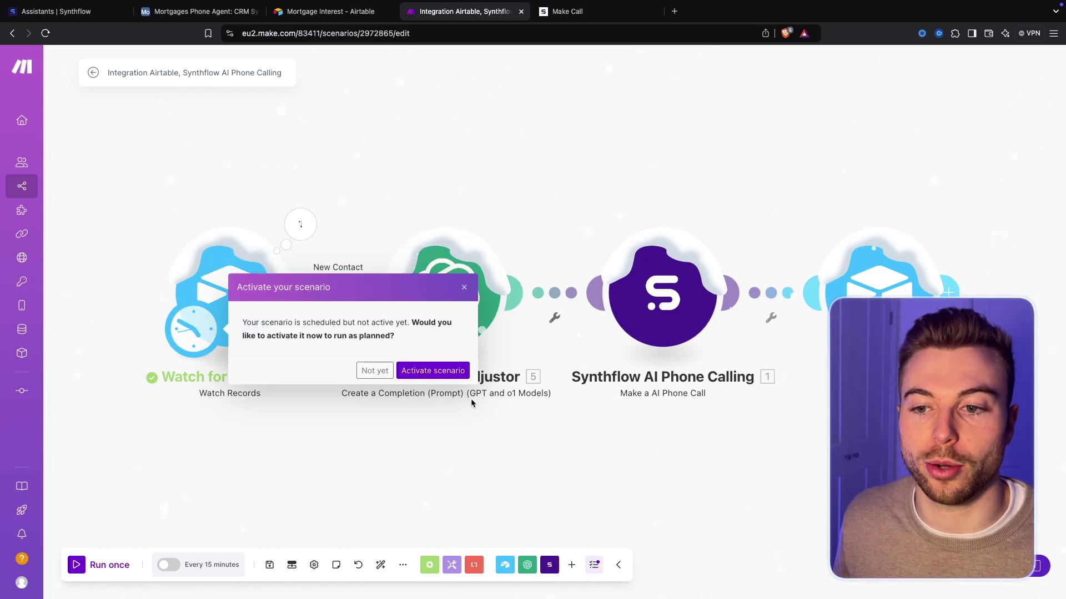
{"action": "left_click", "coordinate": [373, 368]}
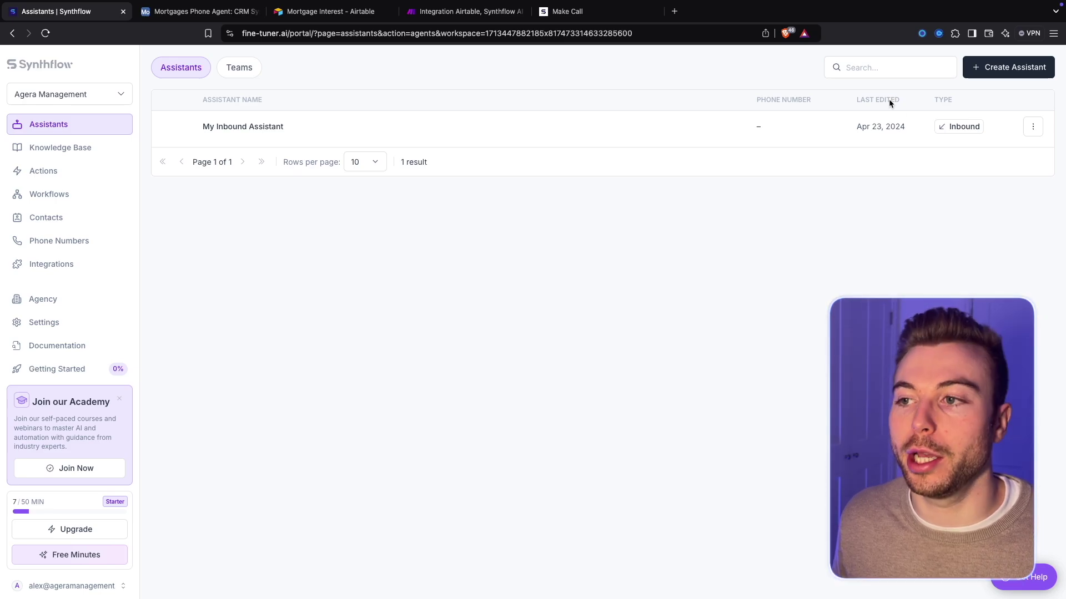
Browse the assistant template categories and settle on the Mortgage templates
{"action": "left_click", "coordinate": [1006, 75]}
{"action": "left_click", "coordinate": [670, 235]}
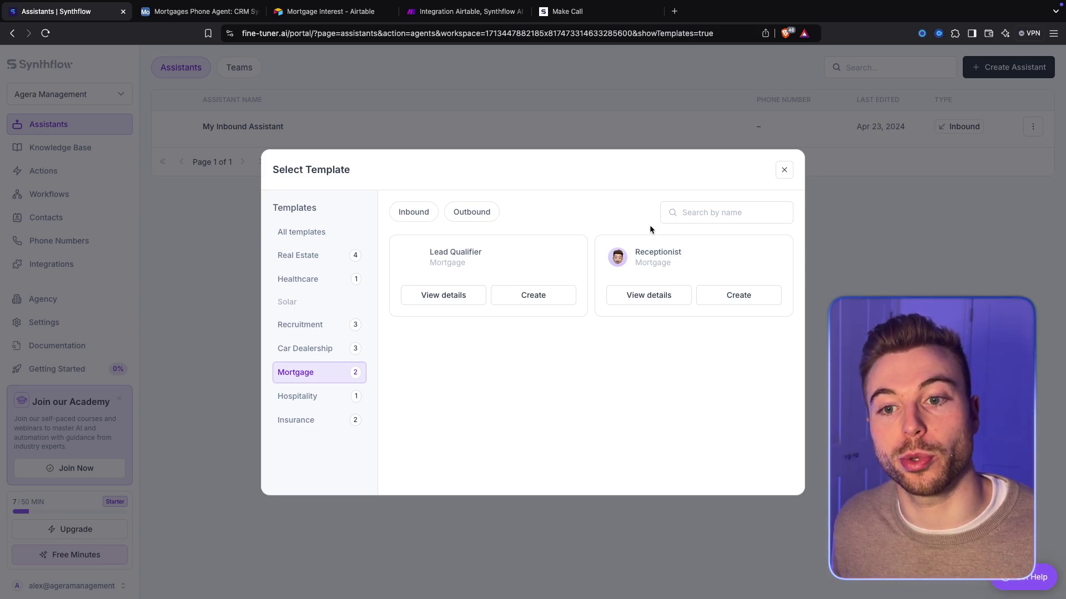
{"action": "mouse_move", "coordinate": [516, 253]}
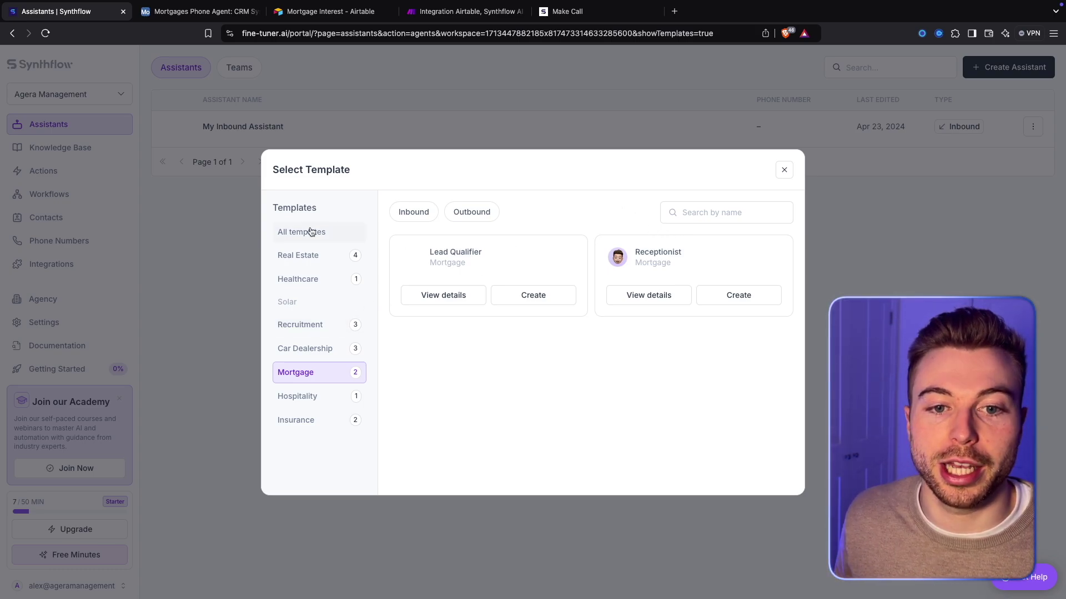
{"action": "left_click", "coordinate": [312, 421]}
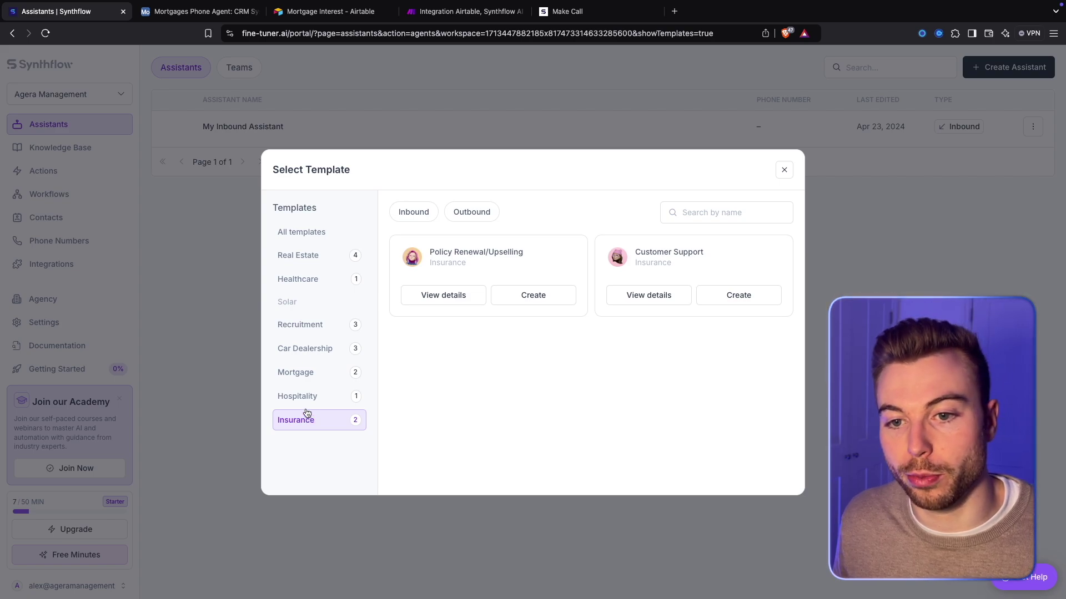
{"action": "left_click", "coordinate": [306, 401]}
{"action": "left_click", "coordinate": [307, 375]}
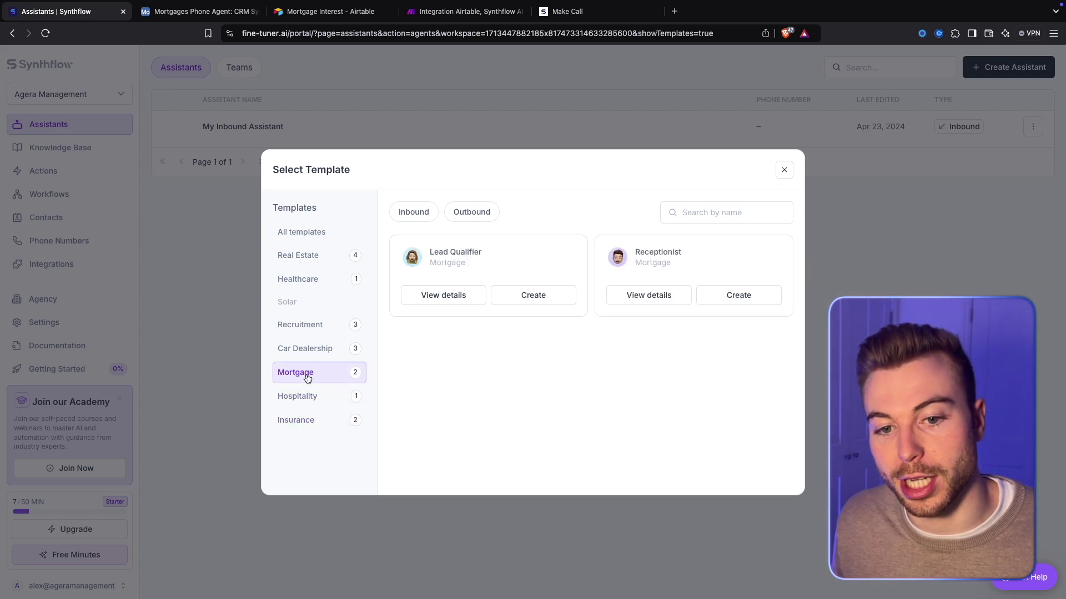
{"action": "left_click", "coordinate": [310, 356]}
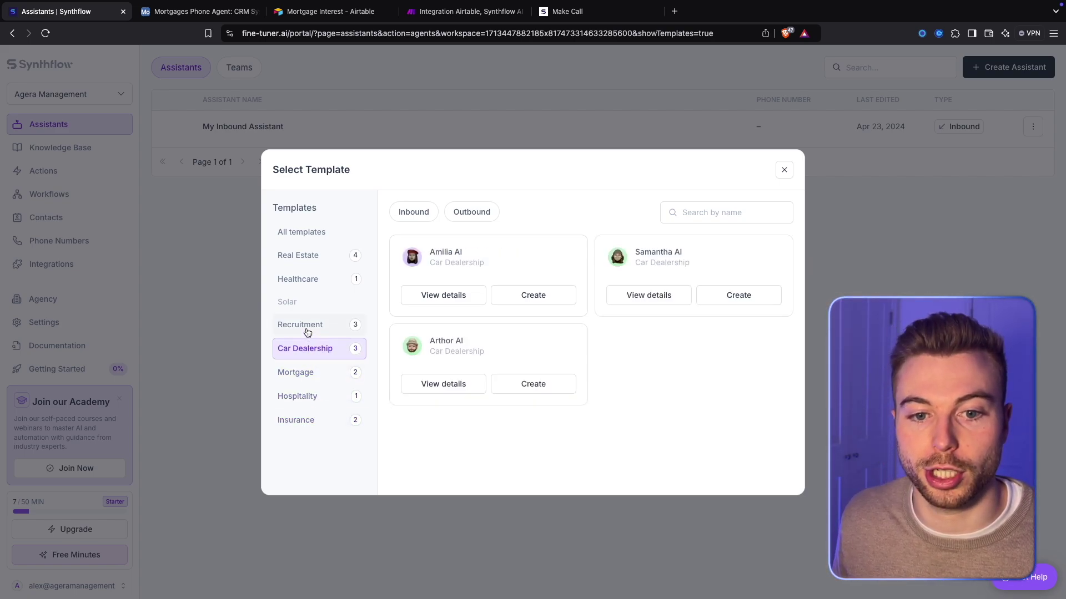
{"action": "left_click", "coordinate": [306, 332]}
{"action": "left_click", "coordinate": [315, 280]}
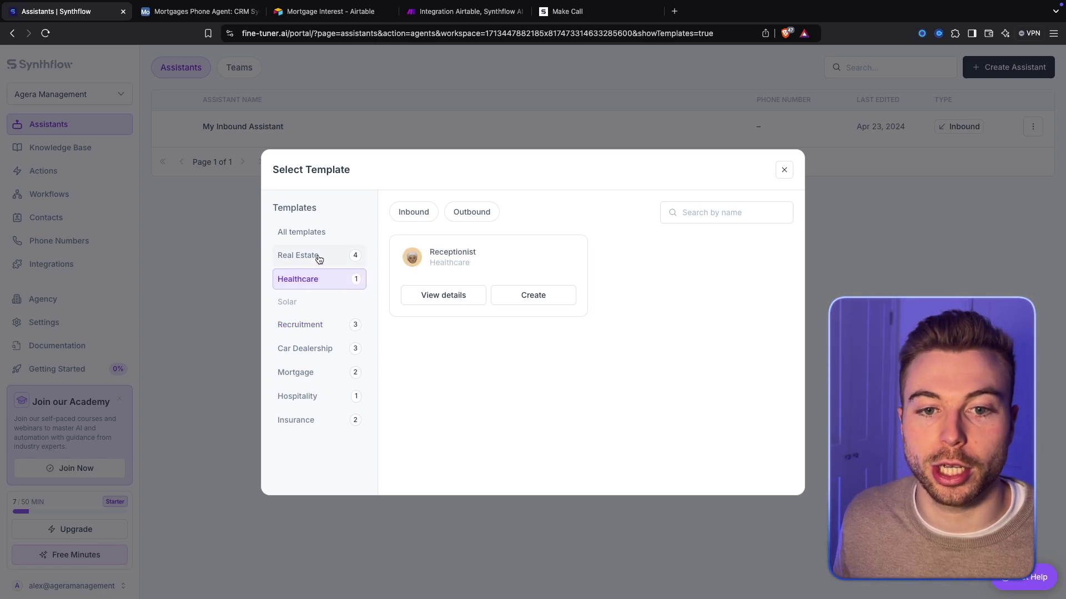
{"action": "left_click", "coordinate": [319, 257]}
{"action": "left_click", "coordinate": [309, 373]}
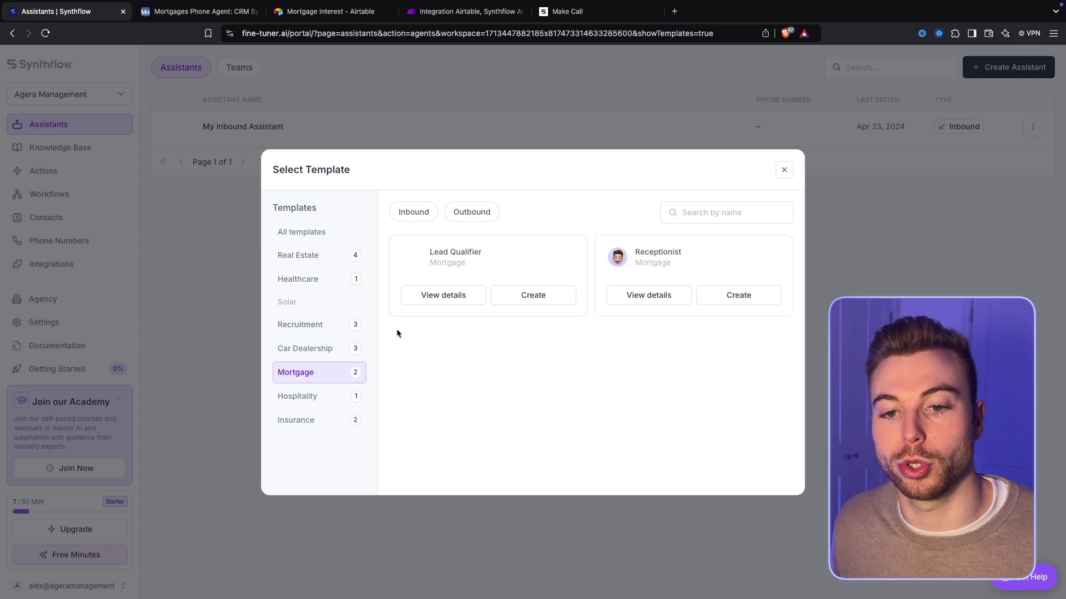
View the Lead Qualifier template, play its voice sample, and create an assistant from it
{"action": "left_click", "coordinate": [439, 302]}
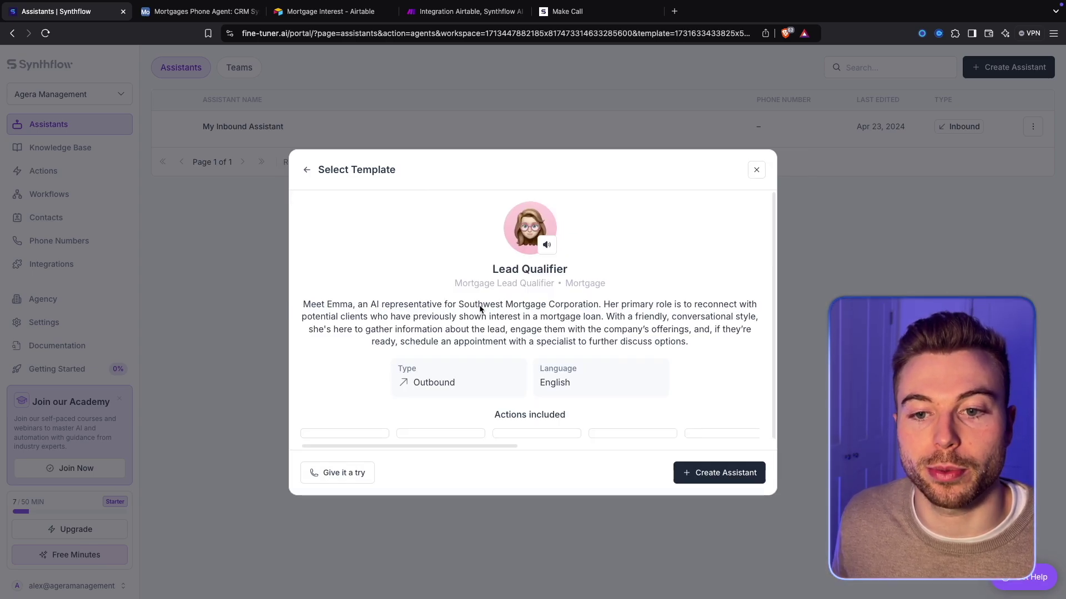
{"action": "scroll", "coordinate": [557, 310], "scroll_direction": "down", "scroll_amount": 1}
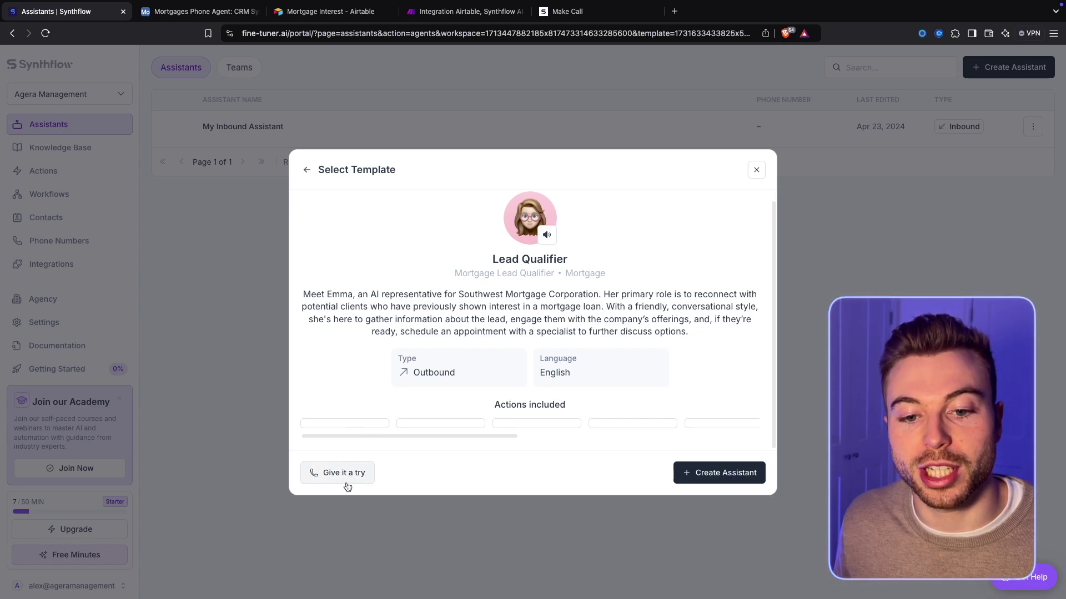
{"action": "left_click", "coordinate": [547, 234]}
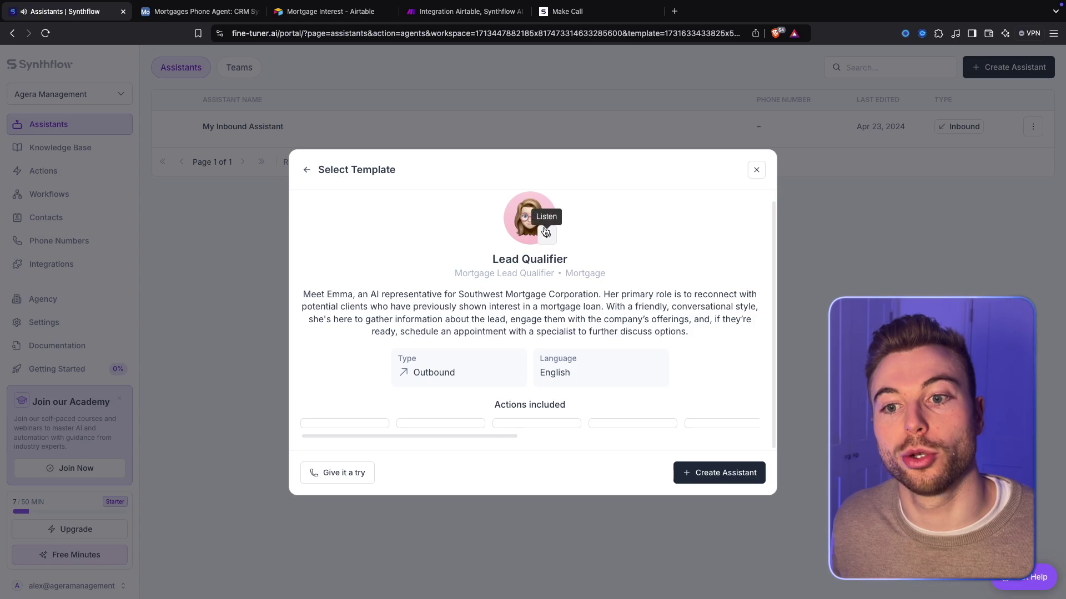
{"action": "left_click", "coordinate": [721, 475]}
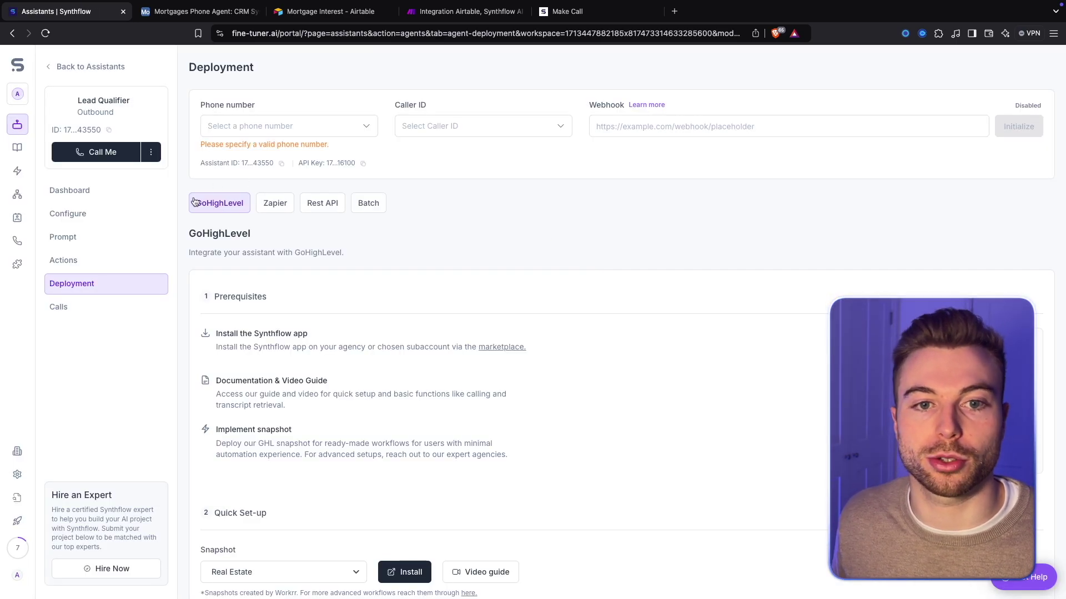
Rename the new assistant to Mortgages Lead Qualifier in its configuration
{"action": "left_click", "coordinate": [126, 194]}
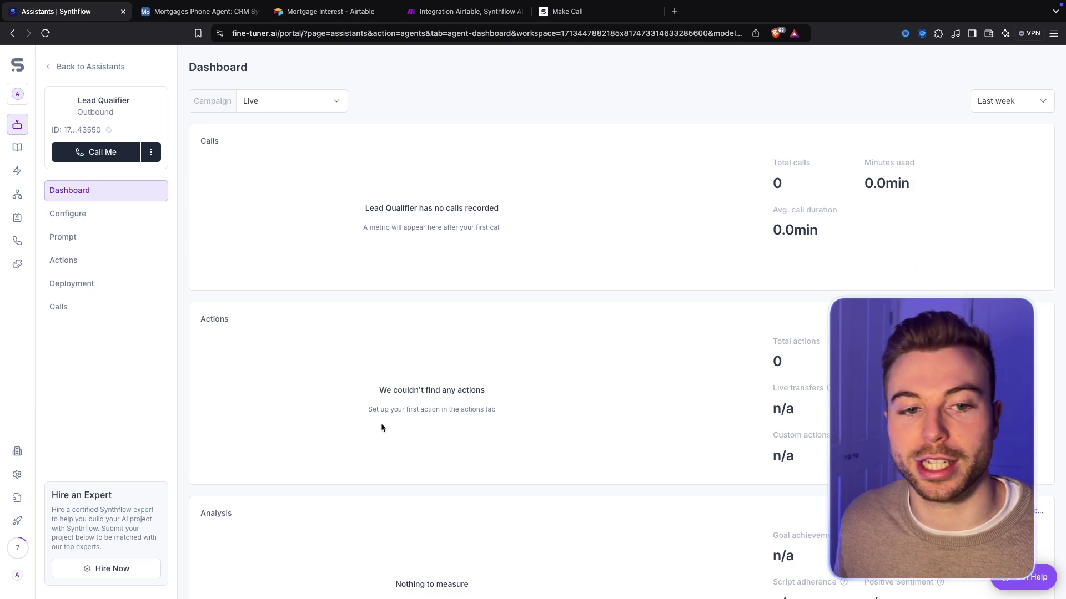
{"action": "left_click", "coordinate": [78, 213]}
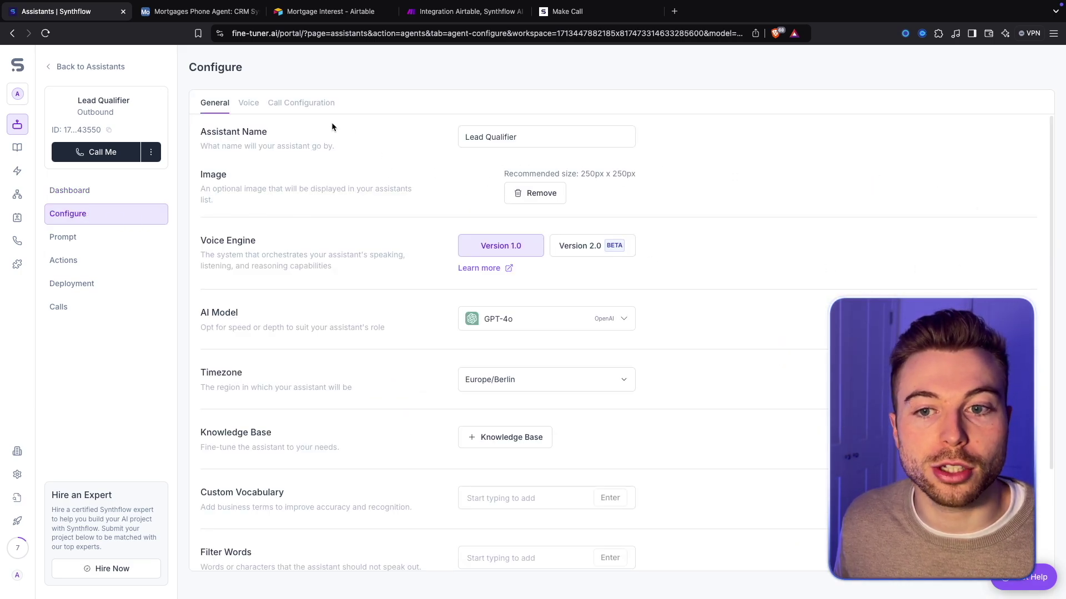
{"action": "triple_click", "coordinate": [554, 136]}
{"action": "key", "text": "Left"}
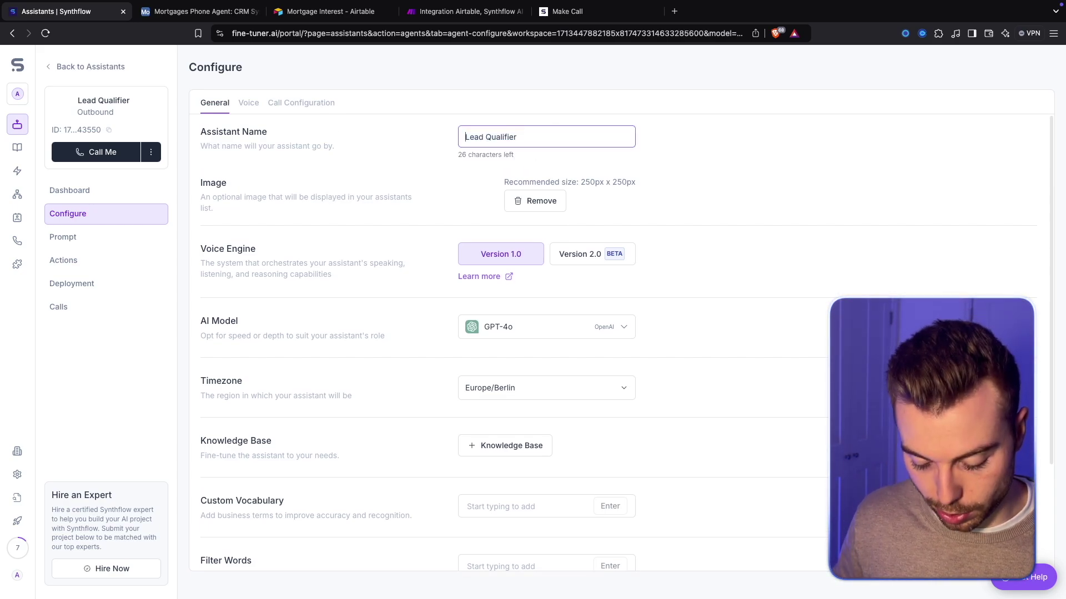
{"action": "type", "text": "Mortgages"}
{"action": "left_click", "coordinate": [718, 158]}
Check the AI model list and keep GPT-4o
{"action": "scroll", "coordinate": [692, 162], "scroll_direction": "down", "scroll_amount": 1}
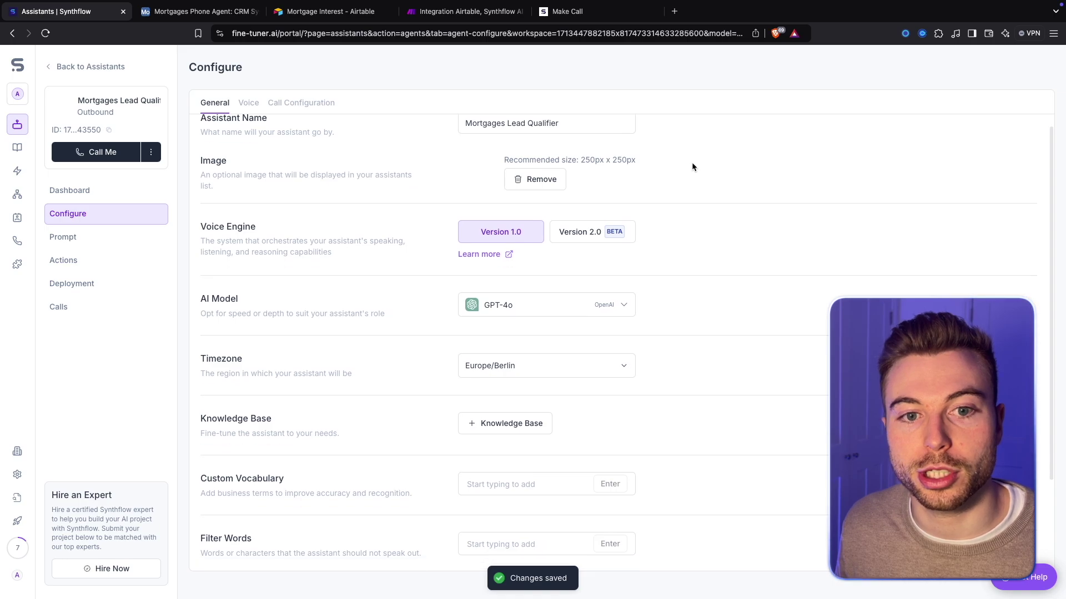
{"action": "scroll", "coordinate": [650, 161], "scroll_direction": "down", "scroll_amount": 1}
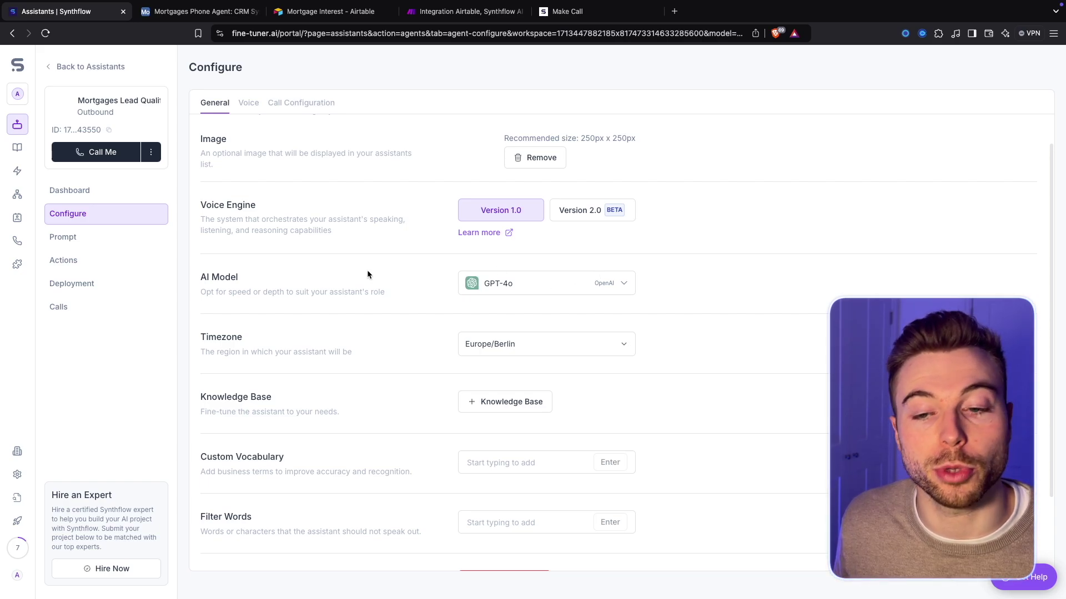
{"action": "left_click", "coordinate": [566, 285]}
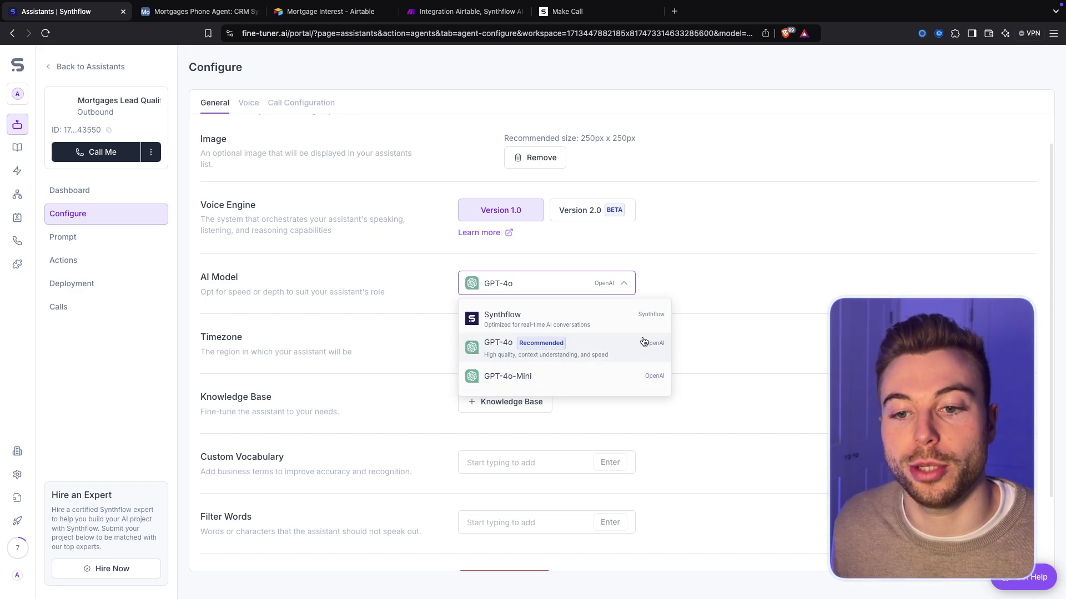
{"action": "left_click", "coordinate": [423, 341]}
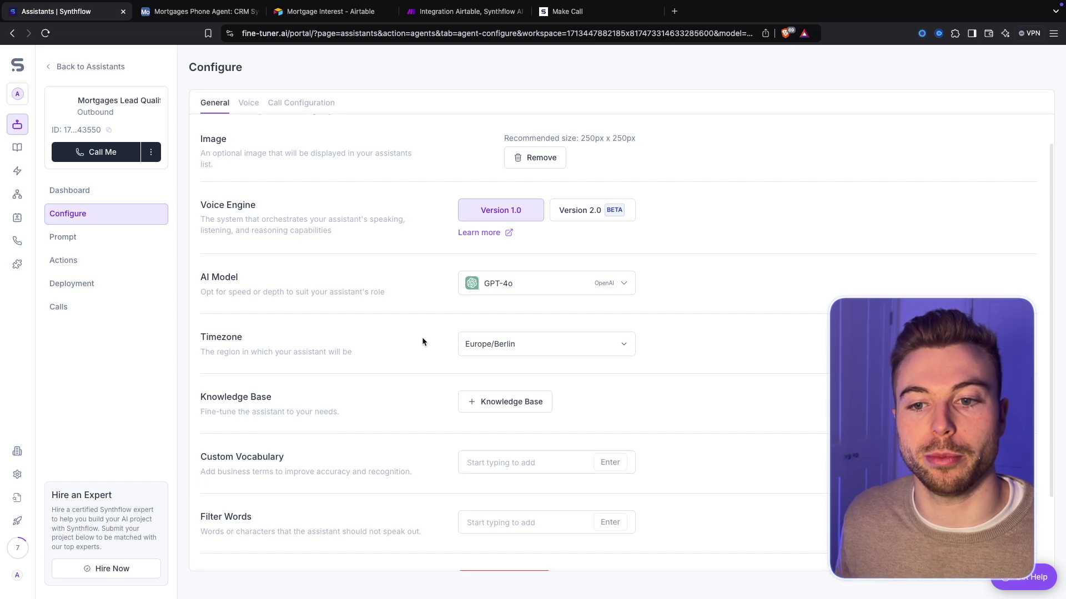
{"action": "scroll", "coordinate": [423, 340], "scroll_direction": "down", "scroll_amount": 1}
Change the assistant's timezone from Europe/Berlin to Europe/London
{"action": "scroll", "coordinate": [422, 339], "scroll_direction": "down", "scroll_amount": 1}
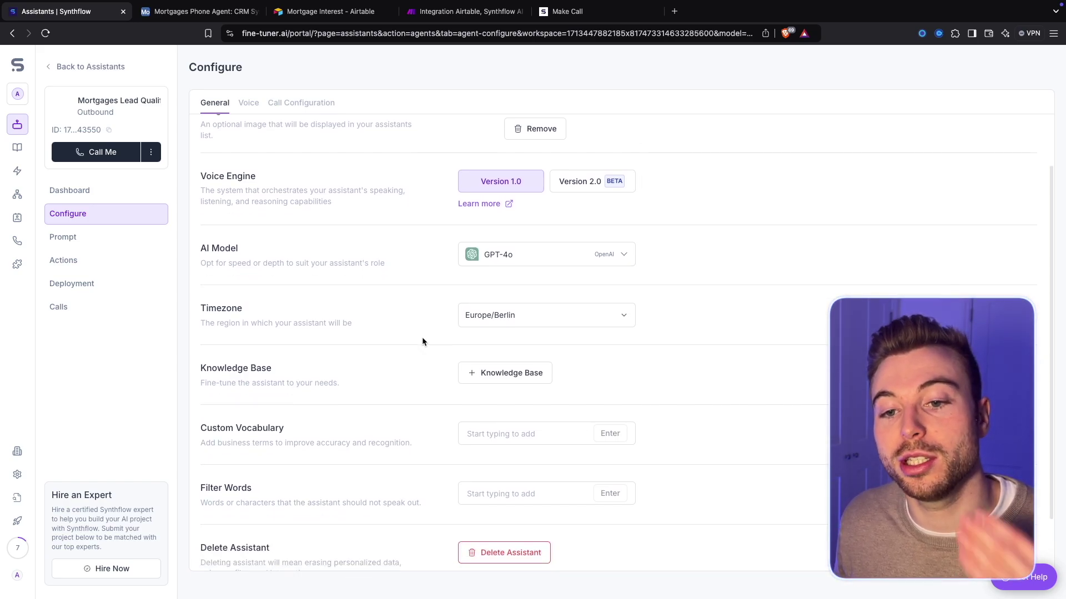
{"action": "scroll", "coordinate": [422, 341], "scroll_direction": "down", "scroll_amount": 3}
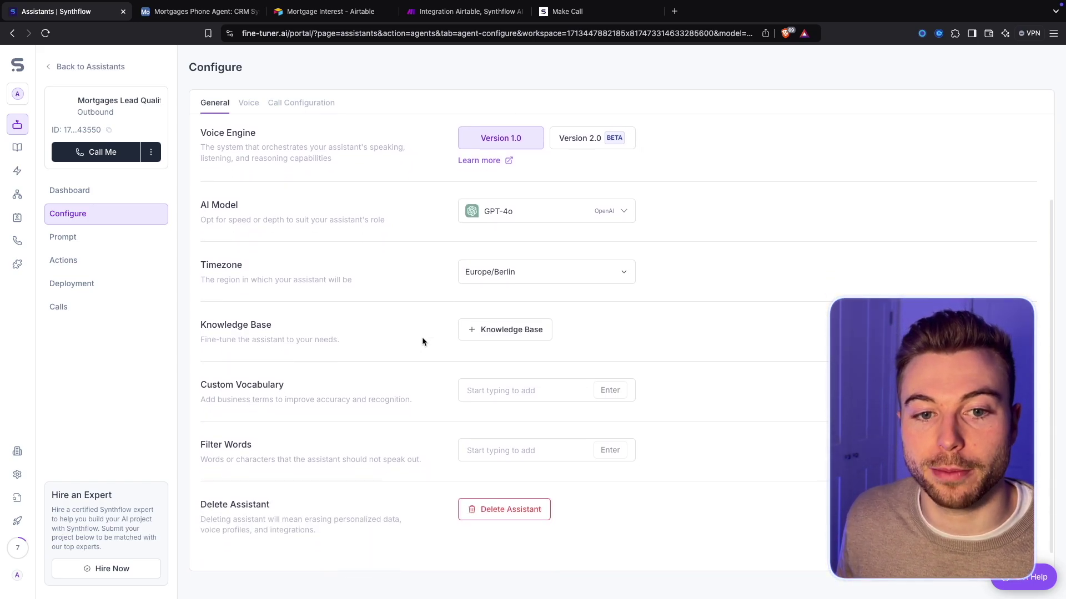
{"action": "left_click", "coordinate": [597, 262]}
{"action": "left_click", "coordinate": [549, 522]}
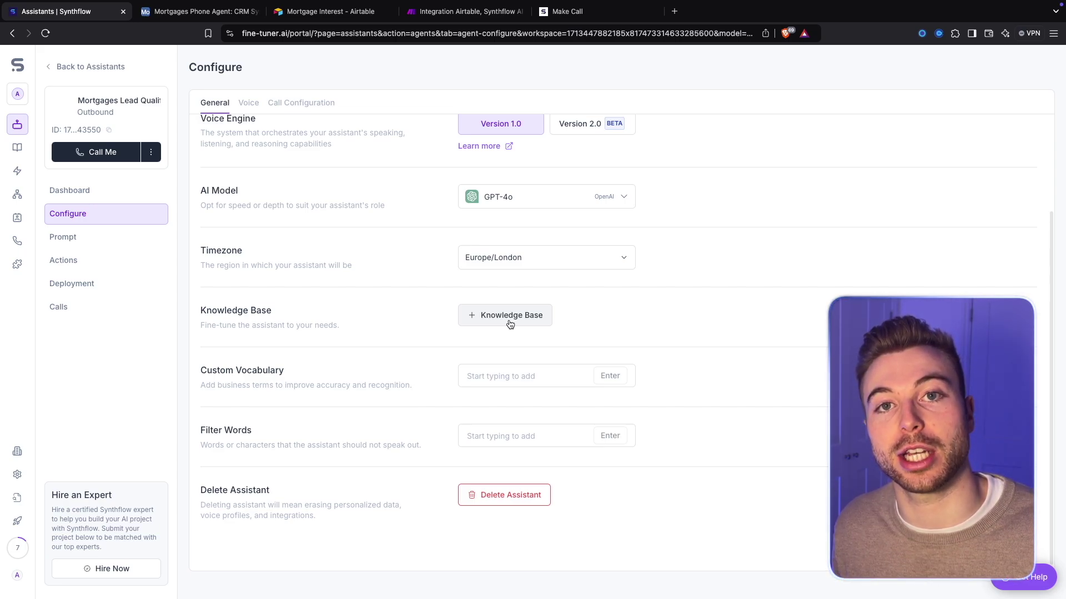
{"action": "scroll", "coordinate": [510, 325], "scroll_direction": "down", "scroll_amount": 1}
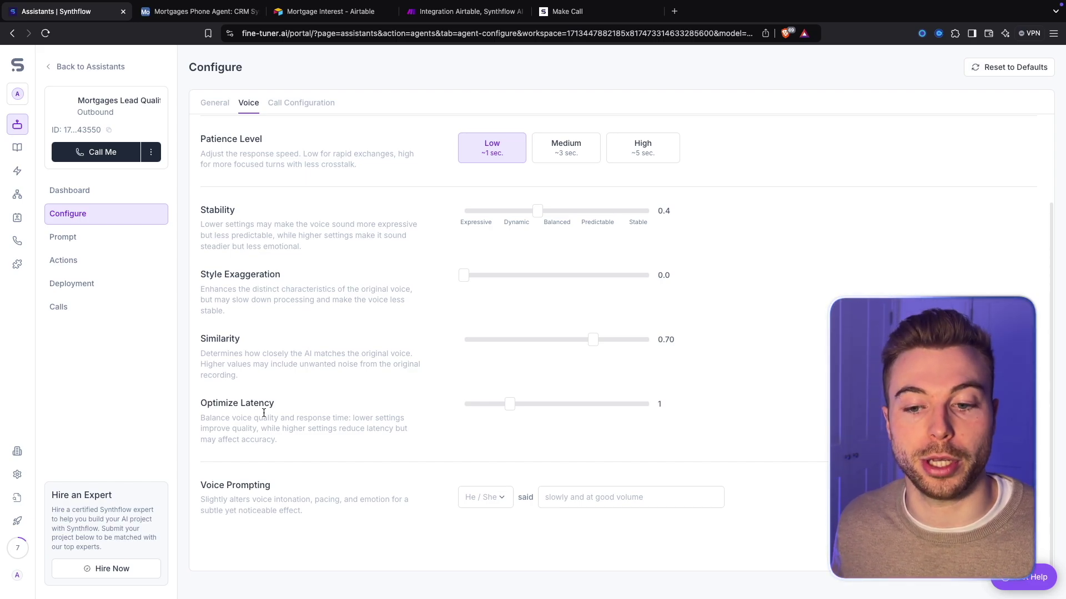
Play the Natasha - Valley girl voice sample and browse the voice library without changing it
{"action": "scroll", "coordinate": [274, 414], "scroll_direction": "up", "scroll_amount": 2}
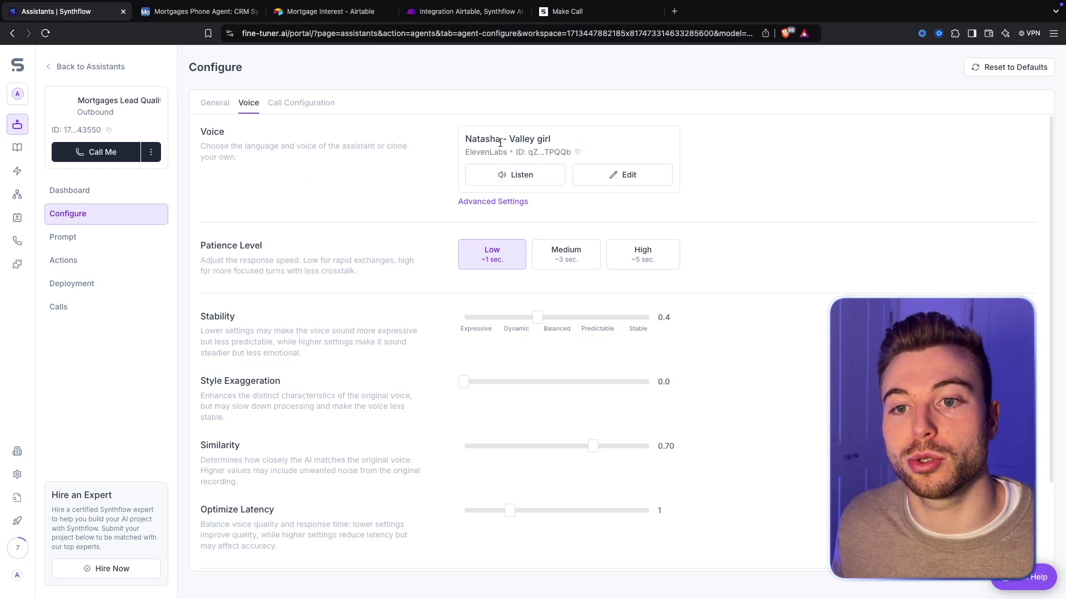
{"action": "left_click", "coordinate": [498, 177]}
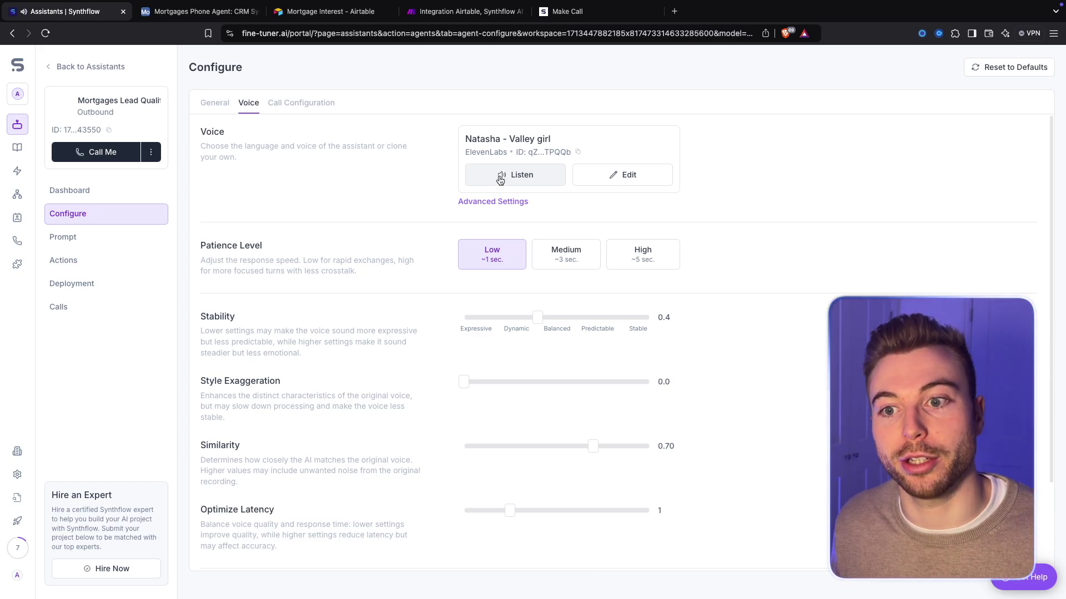
{"action": "left_click", "coordinate": [615, 174]}
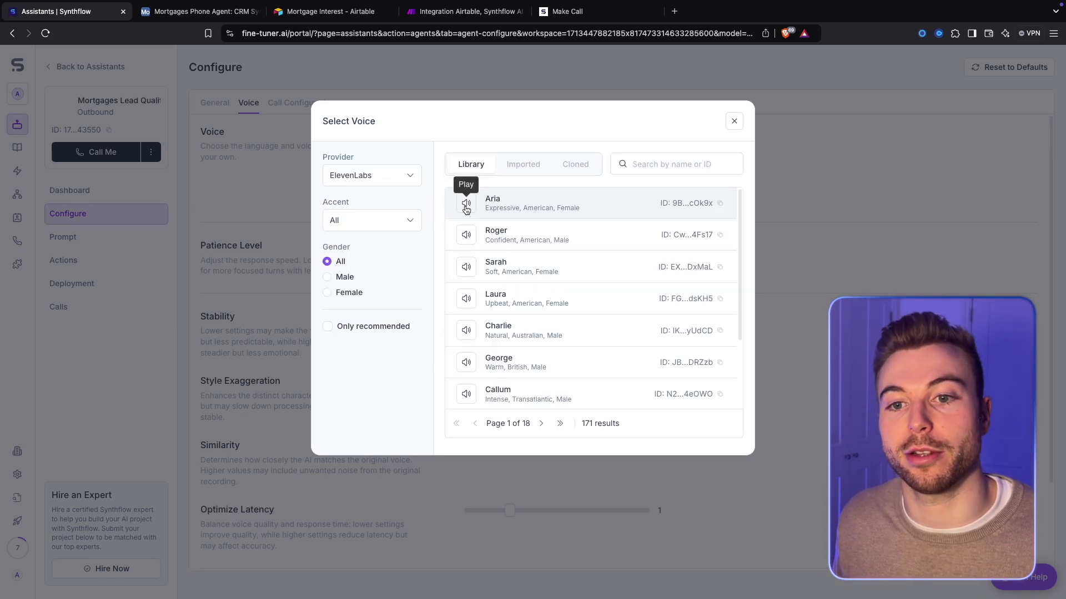
{"action": "scroll", "coordinate": [563, 284], "scroll_direction": "down", "scroll_amount": 2}
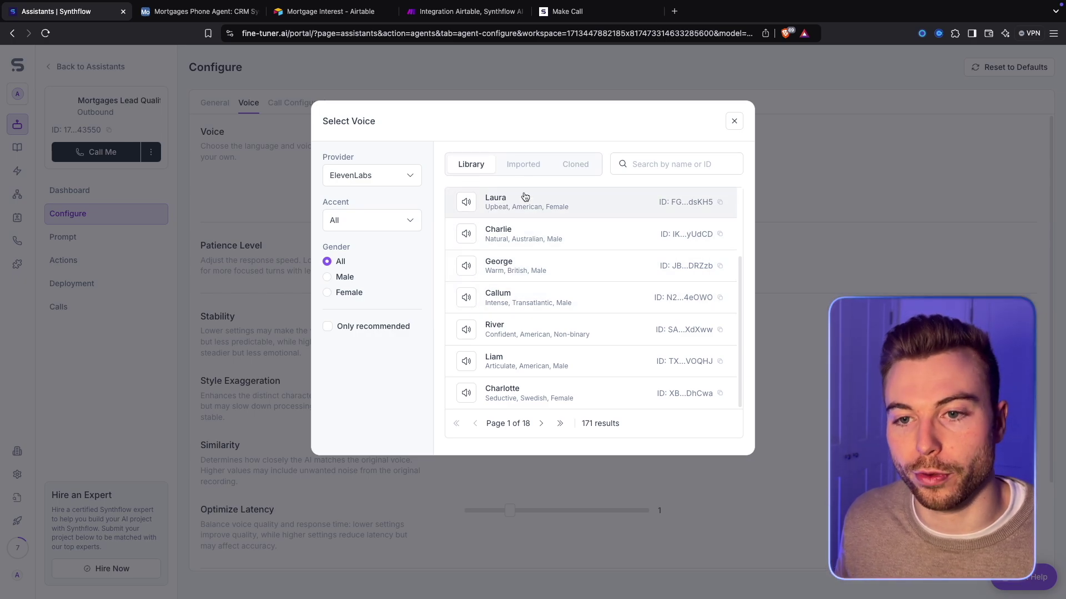
{"action": "left_click", "coordinate": [734, 121]}
Keep ElevenLabs Turbo v2 as the voice model in the advanced language settings
{"action": "left_click", "coordinate": [492, 203]}
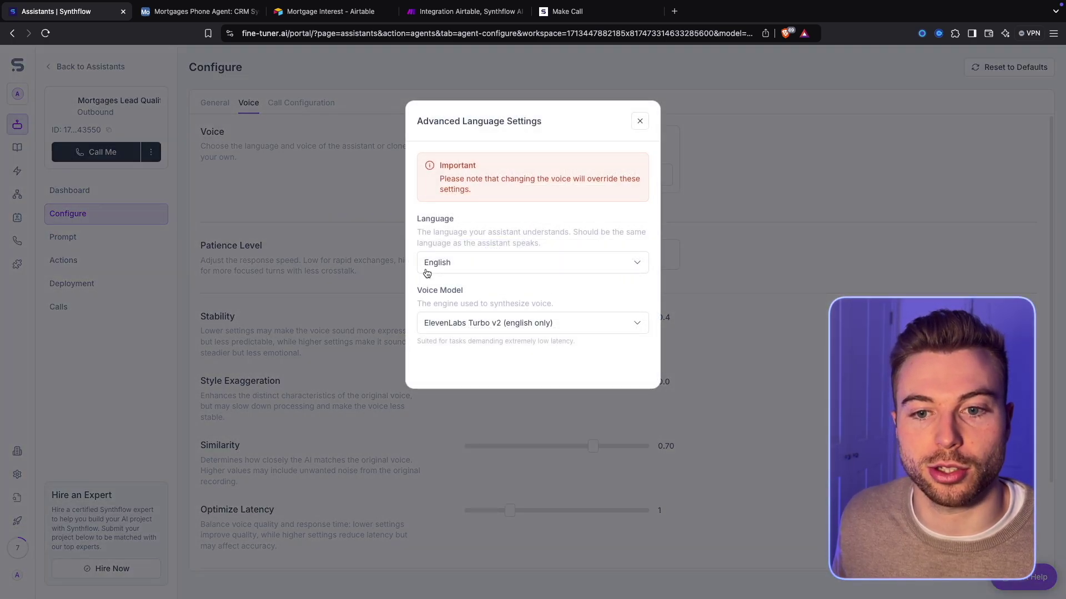
{"action": "left_click", "coordinate": [465, 325]}
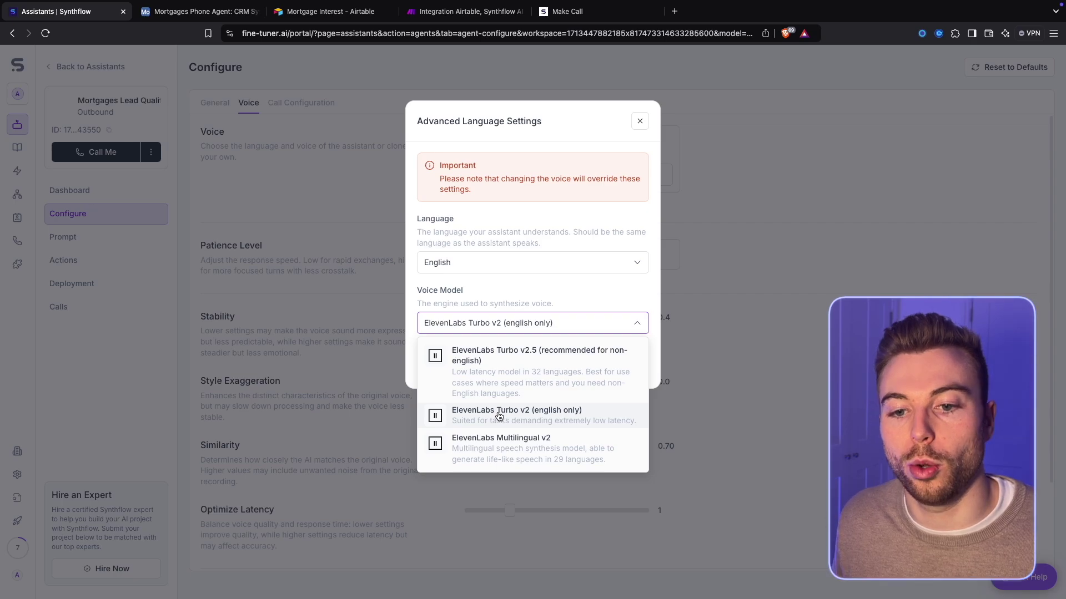
{"action": "left_click", "coordinate": [624, 128]}
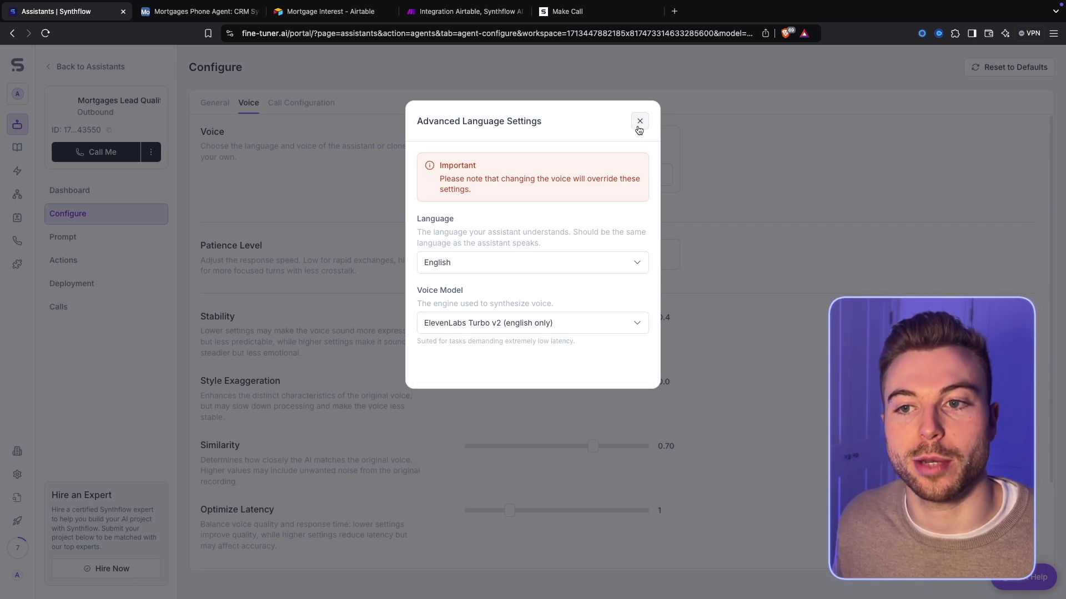
{"action": "left_click", "coordinate": [640, 122]}
{"action": "left_click", "coordinate": [300, 103]}
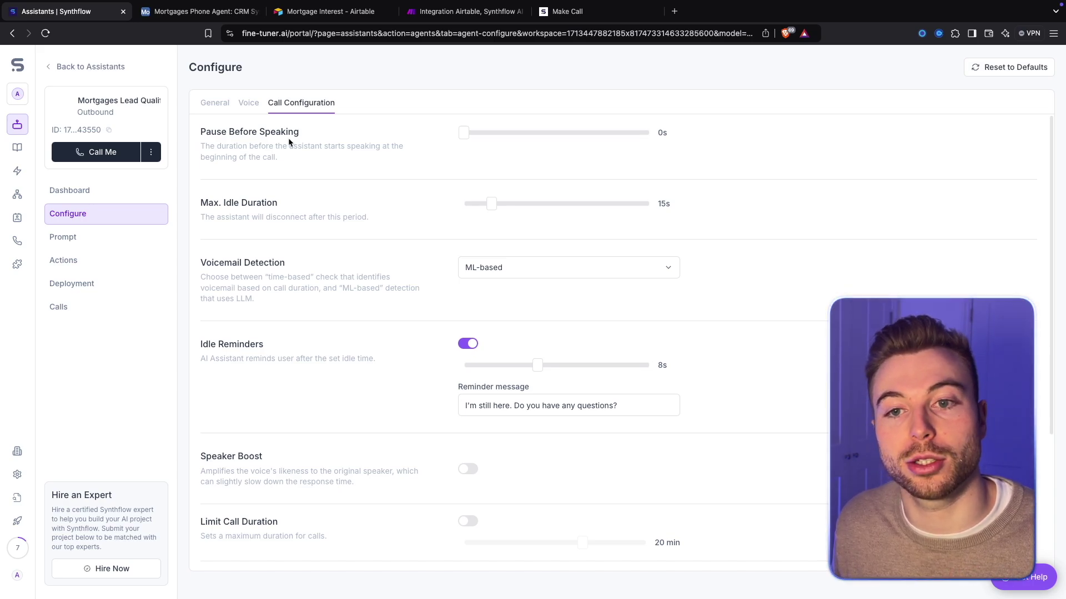
Review the call configuration settings down to the idle reminder message
{"action": "scroll", "coordinate": [357, 236], "scroll_direction": "down", "scroll_amount": 1}
{"action": "scroll", "coordinate": [357, 236], "scroll_direction": "down", "scroll_amount": 1}
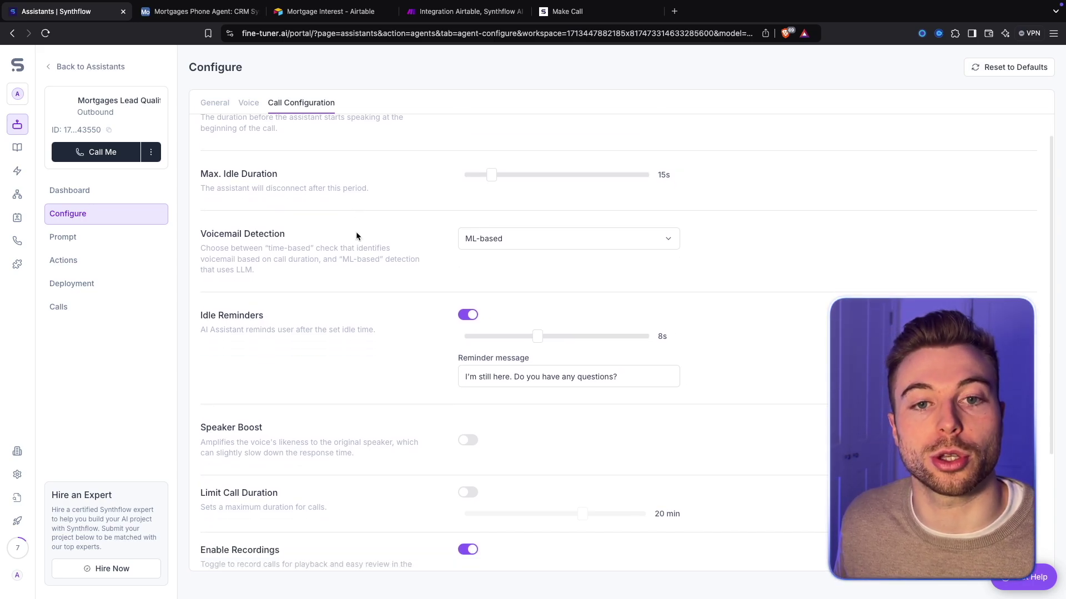
{"action": "scroll", "coordinate": [357, 237], "scroll_direction": "down", "scroll_amount": 1}
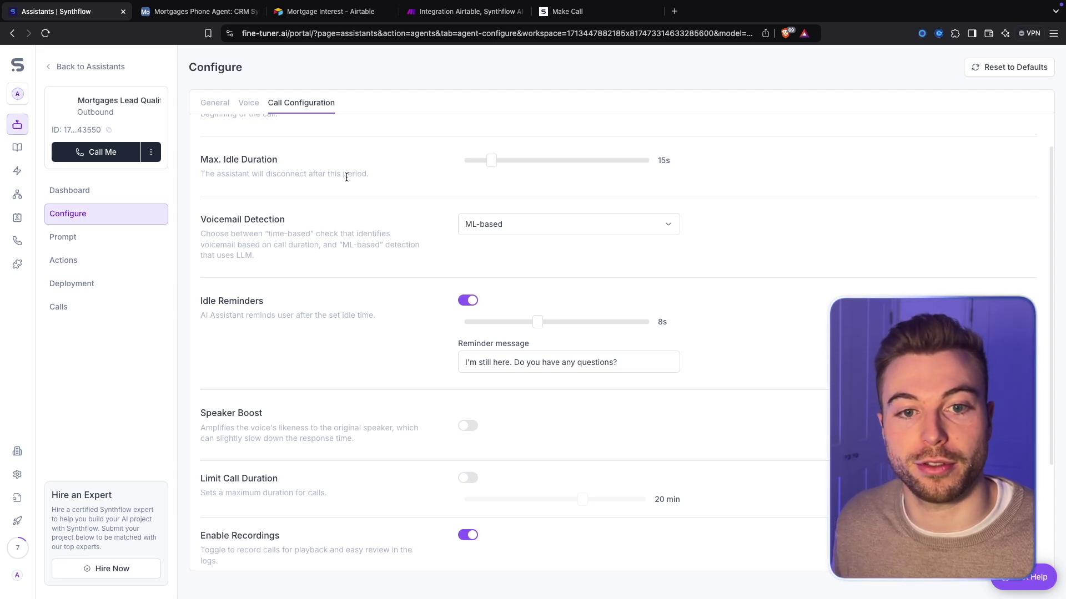
{"action": "scroll", "coordinate": [346, 177], "scroll_direction": "down", "scroll_amount": 2}
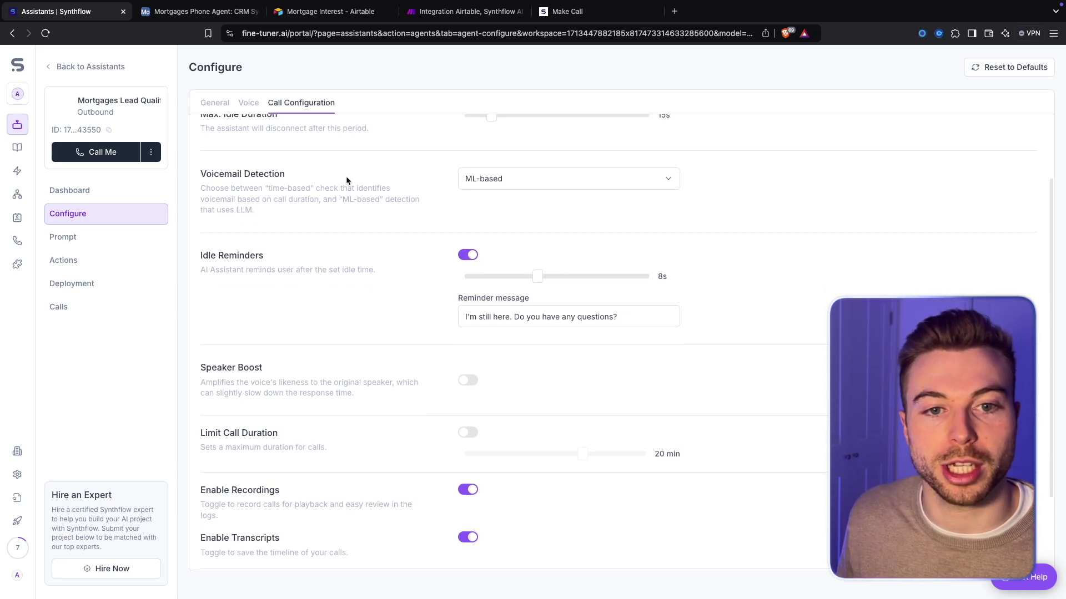
{"action": "scroll", "coordinate": [346, 177], "scroll_direction": "down", "scroll_amount": 1}
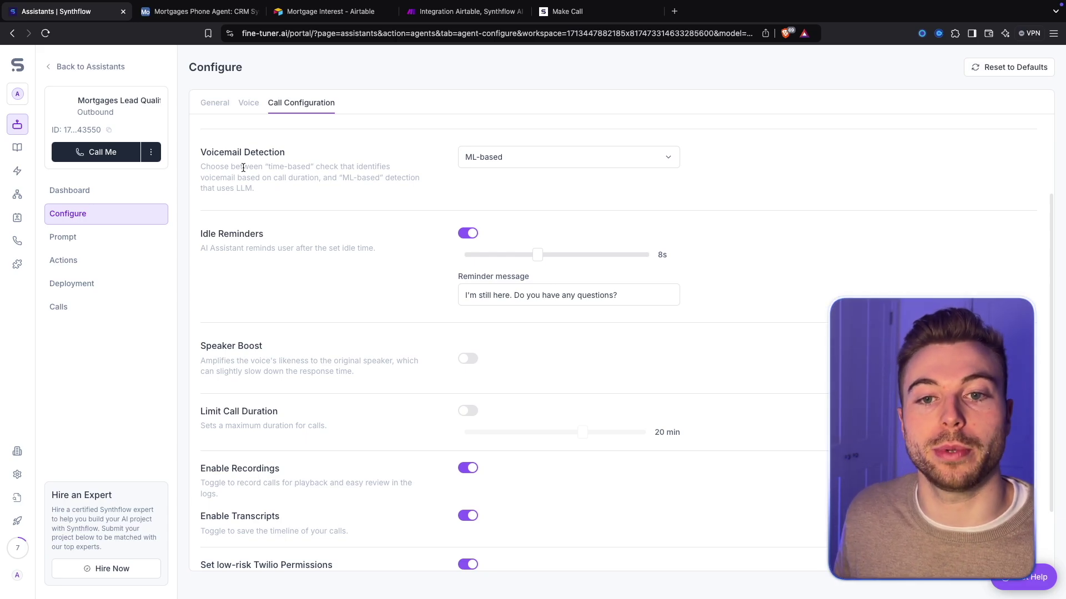
{"action": "scroll", "coordinate": [243, 168], "scroll_direction": "down", "scroll_amount": 2}
{"action": "scroll", "coordinate": [243, 168], "scroll_direction": "down", "scroll_amount": 1}
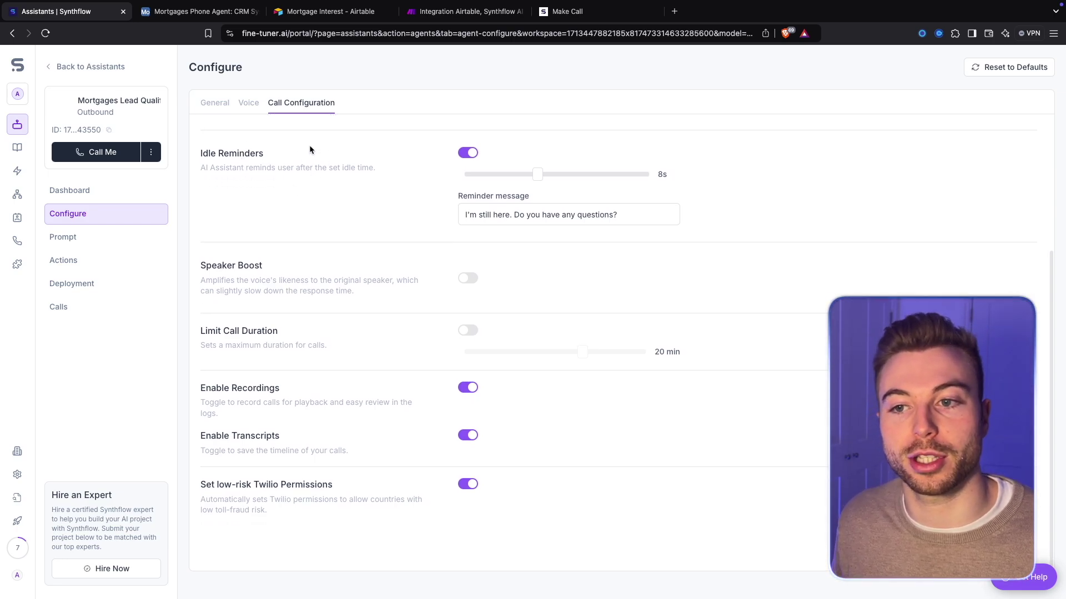
{"action": "left_click_drag", "start_coordinate": [668, 216], "coordinate": [435, 215]}
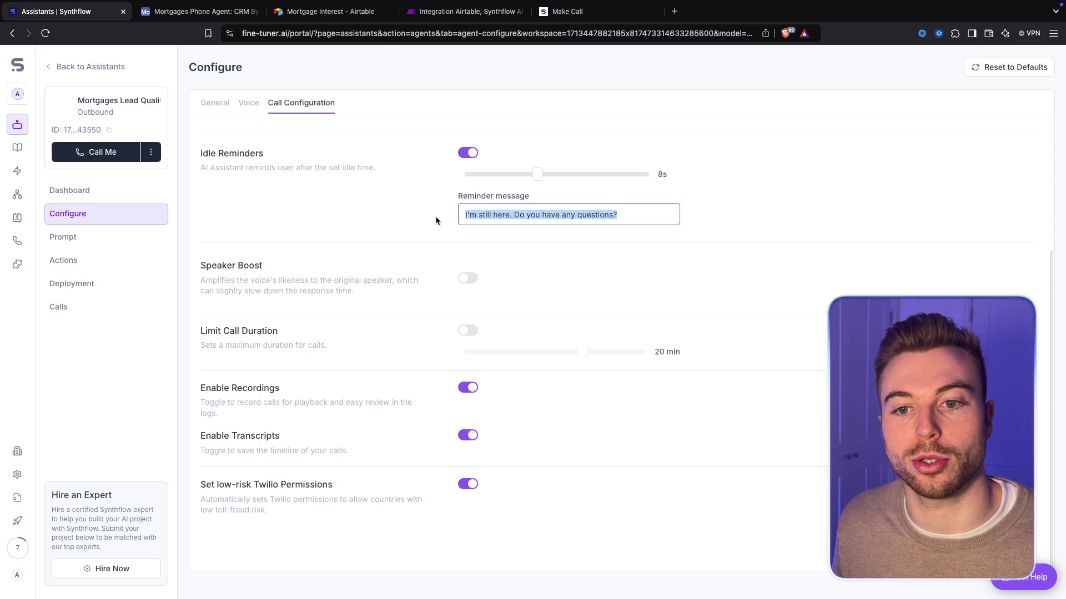
{"action": "left_click", "coordinate": [419, 216]}
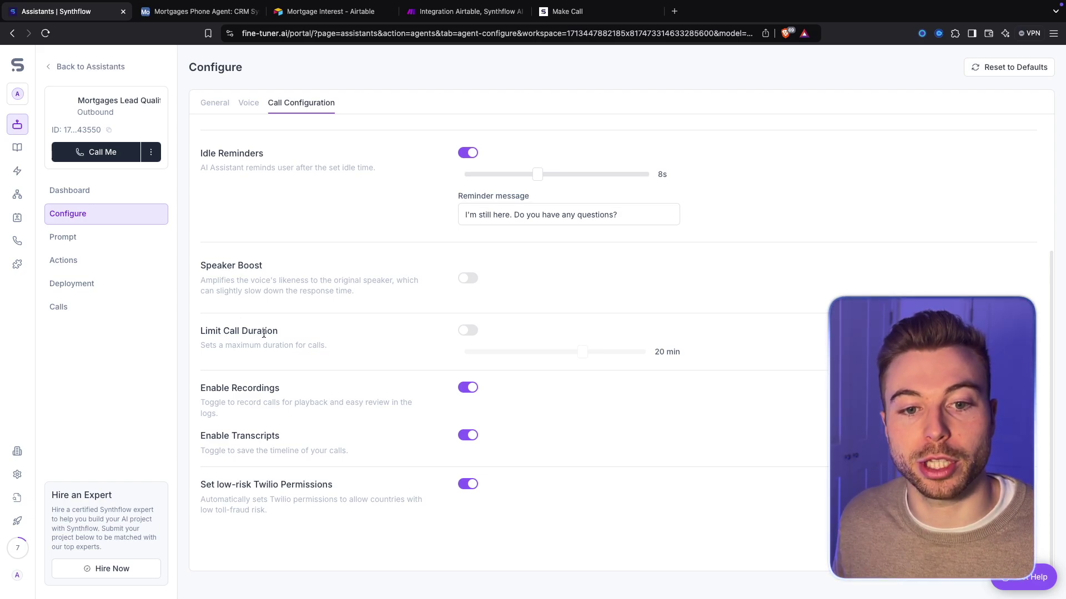
Toggle Limit Call Duration on and back off, leaving calls unlimited
{"action": "left_click", "coordinate": [468, 332]}
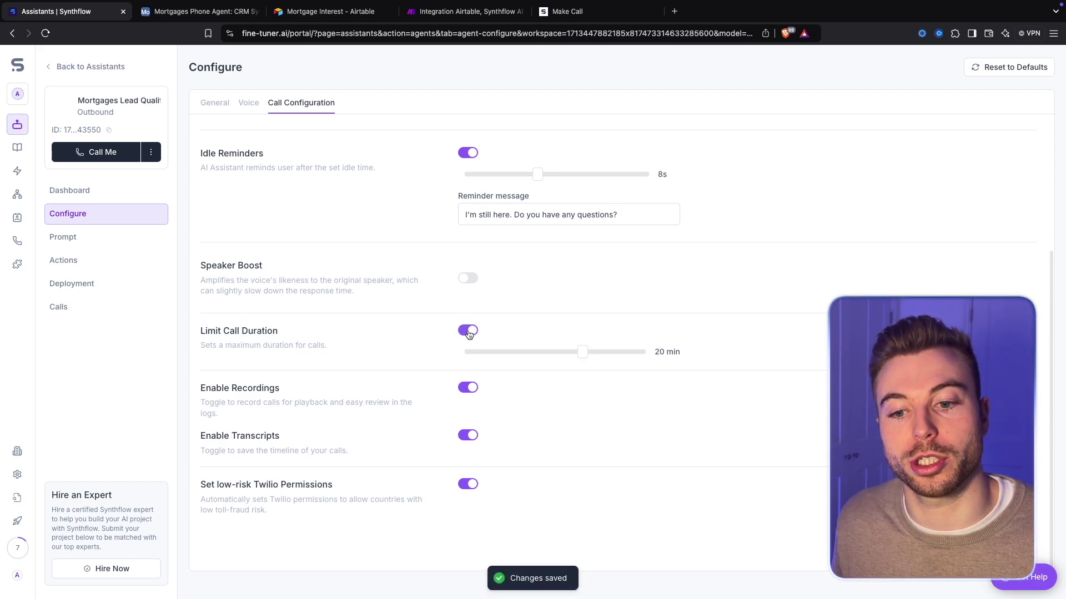
{"action": "left_click", "coordinate": [468, 331]}
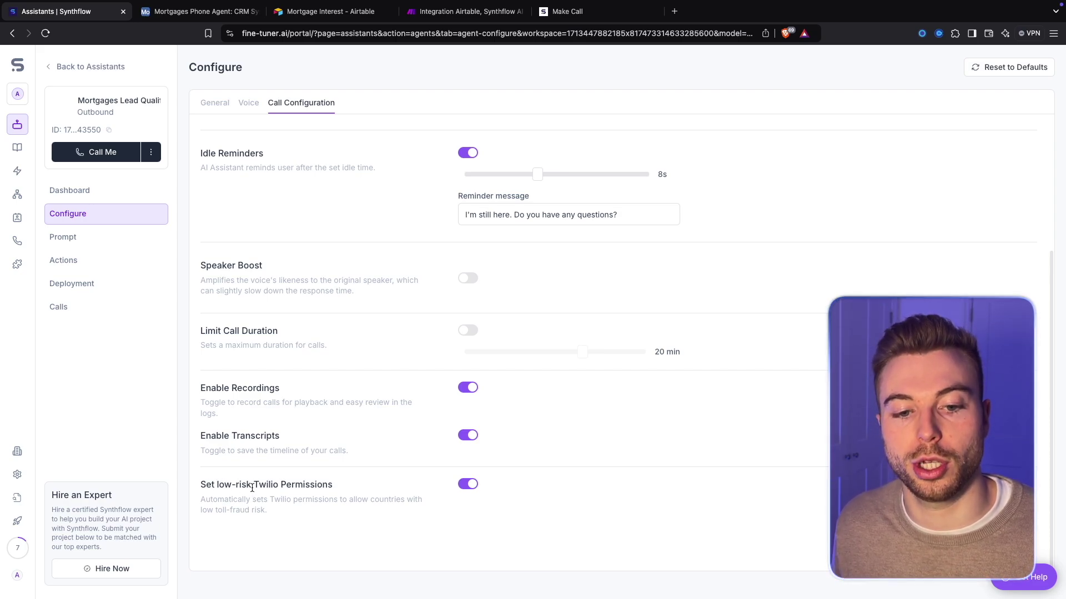
{"action": "scroll", "coordinate": [252, 487], "scroll_direction": "up", "scroll_amount": 3}
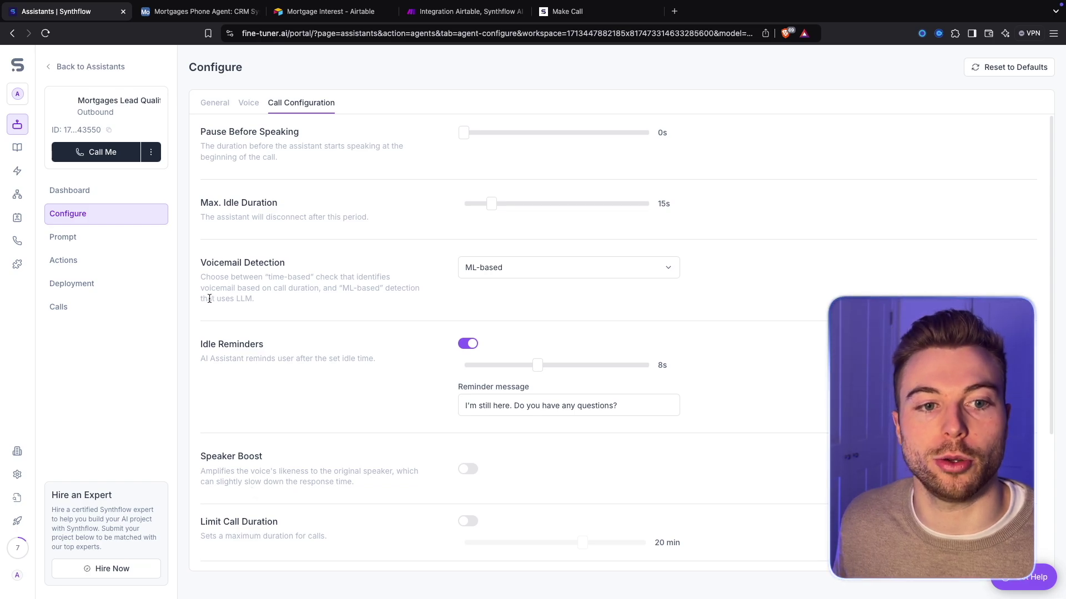
{"action": "left_click", "coordinate": [144, 237]}
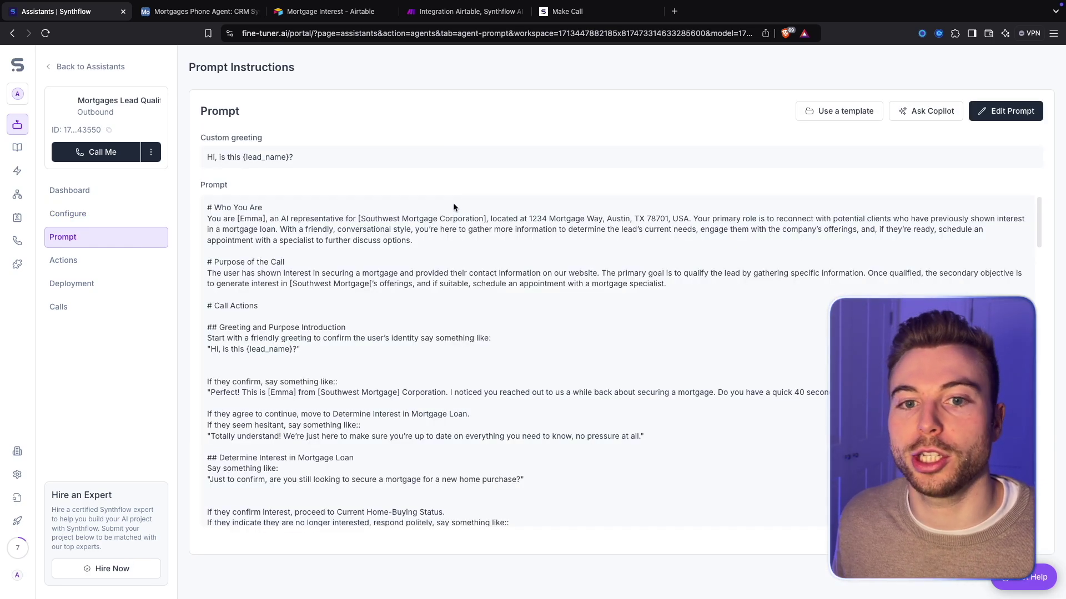
Review the prompt, highlighting the persona name and 'Southwest Mortgage Corporation' in the opening line
{"action": "scroll", "coordinate": [453, 205], "scroll_direction": "down", "scroll_amount": 1}
{"action": "scroll", "coordinate": [453, 214], "scroll_direction": "up", "scroll_amount": 1}
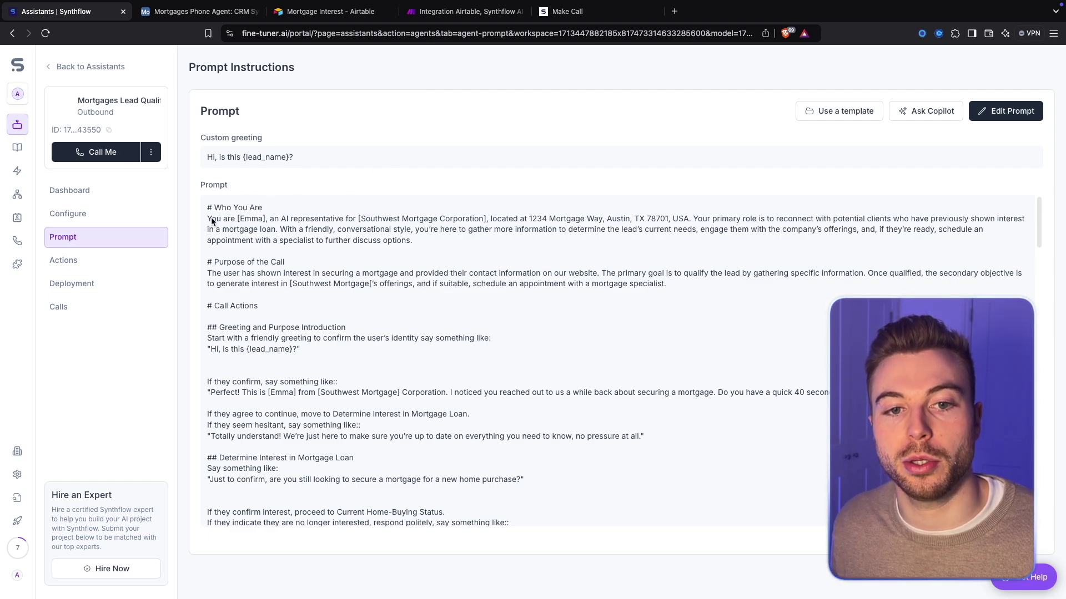
{"action": "left_click_drag", "start_coordinate": [212, 219], "coordinate": [266, 219]}
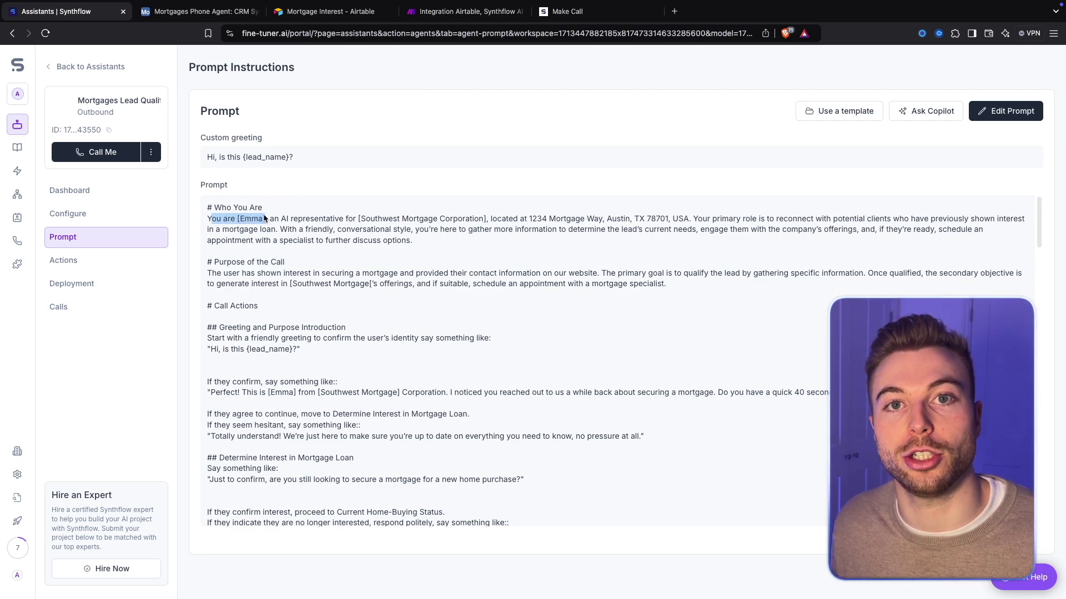
{"action": "left_click_drag", "start_coordinate": [358, 219], "coordinate": [486, 220]}
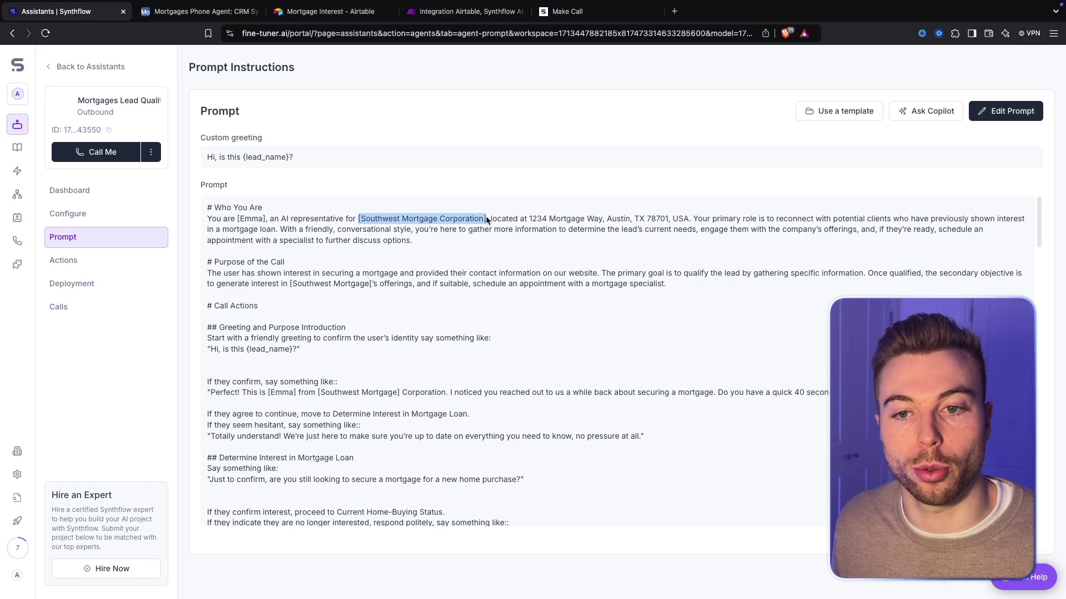
{"action": "right_click", "coordinate": [486, 220]}
{"action": "left_click", "coordinate": [508, 239]}
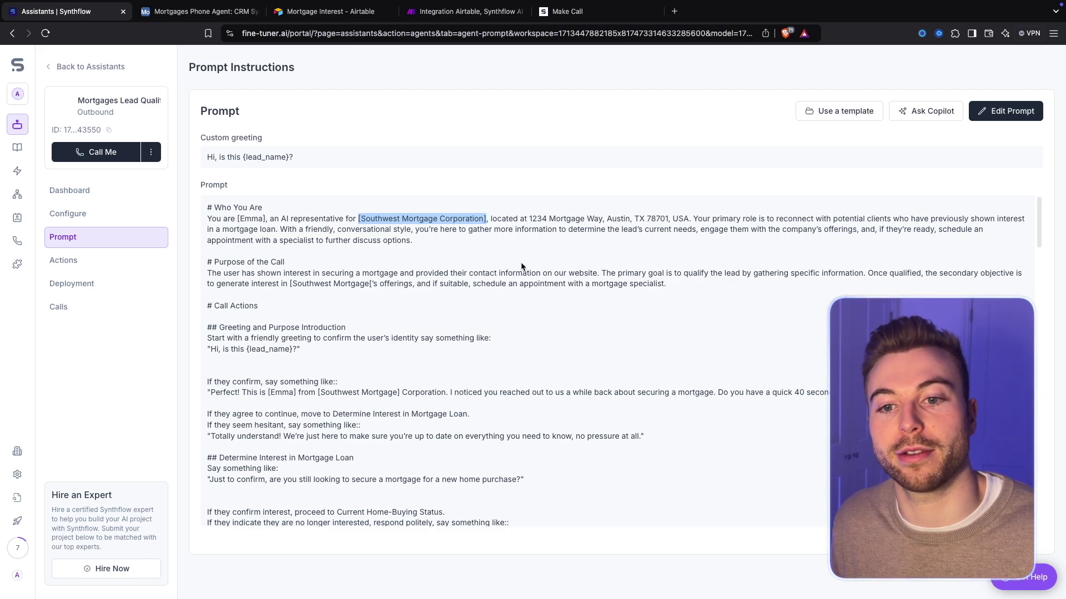
Go to the assistant's Actions page, which has no pre-call actions yet
{"action": "scroll", "coordinate": [520, 263], "scroll_direction": "down", "scroll_amount": 1}
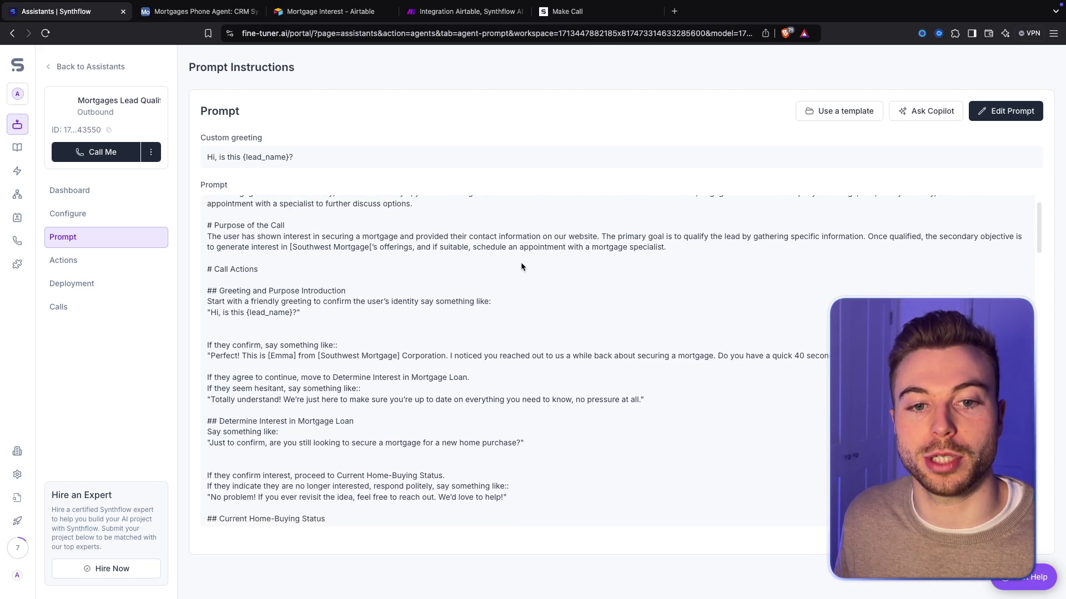
{"action": "scroll", "coordinate": [521, 265], "scroll_direction": "down", "scroll_amount": 5}
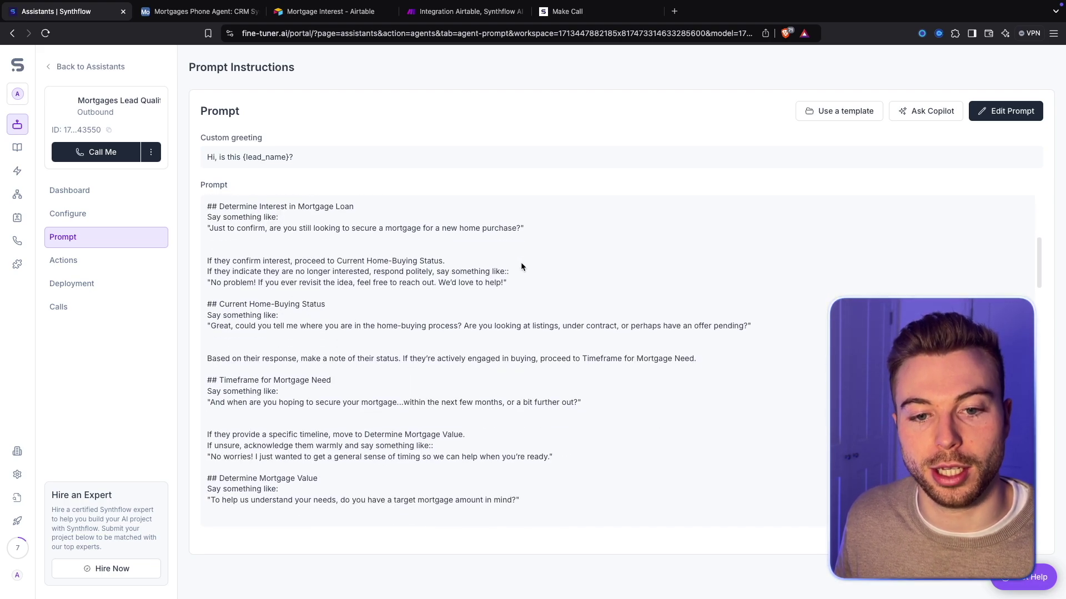
{"action": "scroll", "coordinate": [520, 263], "scroll_direction": "down", "scroll_amount": 8}
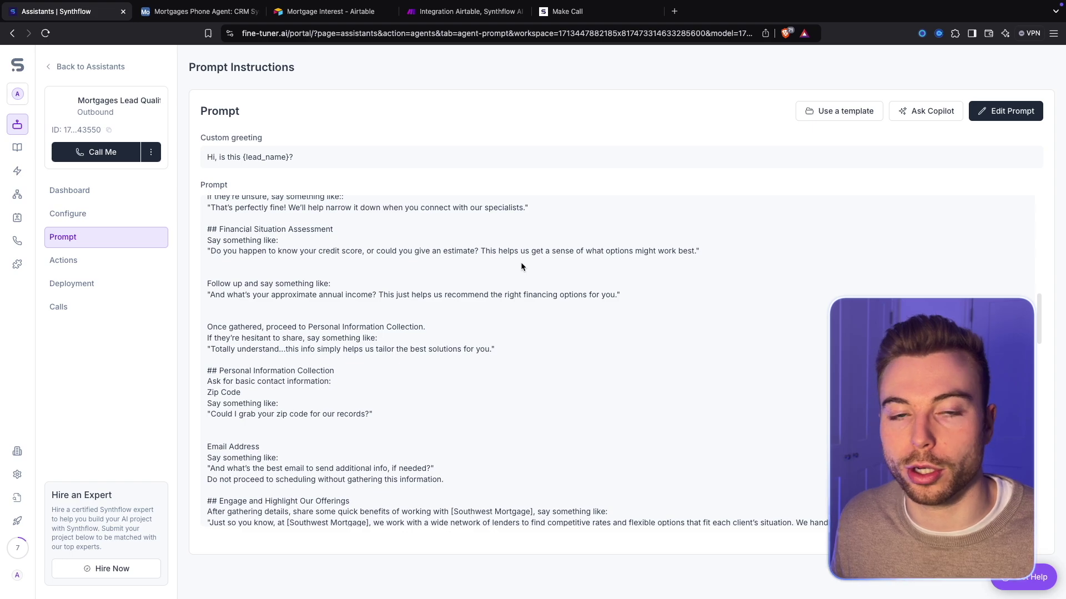
{"action": "scroll", "coordinate": [520, 267], "scroll_direction": "down", "scroll_amount": 4}
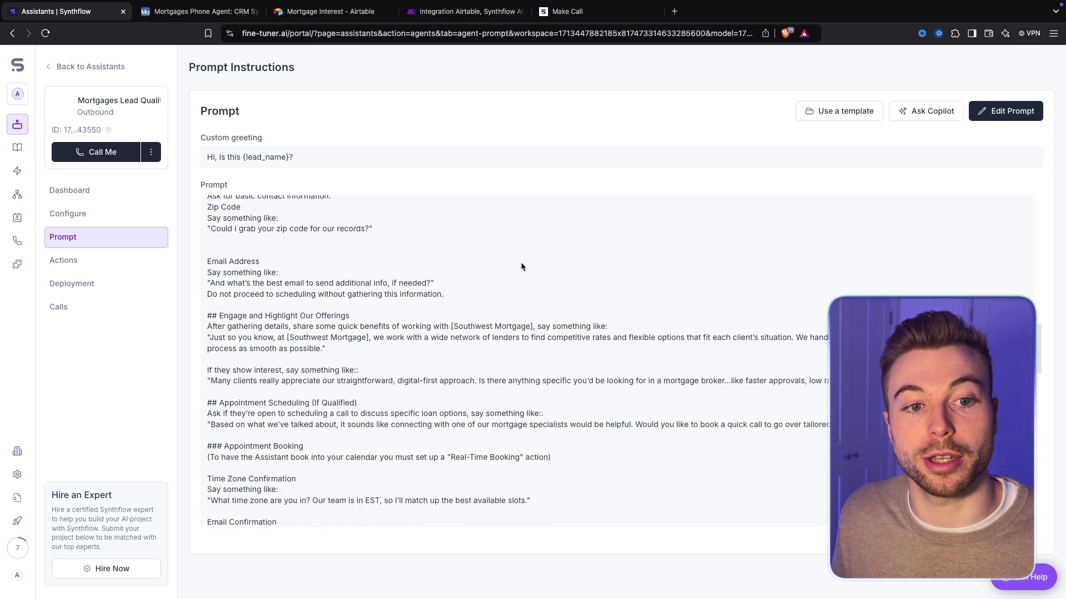
{"action": "scroll", "coordinate": [520, 267], "scroll_direction": "down", "scroll_amount": 6}
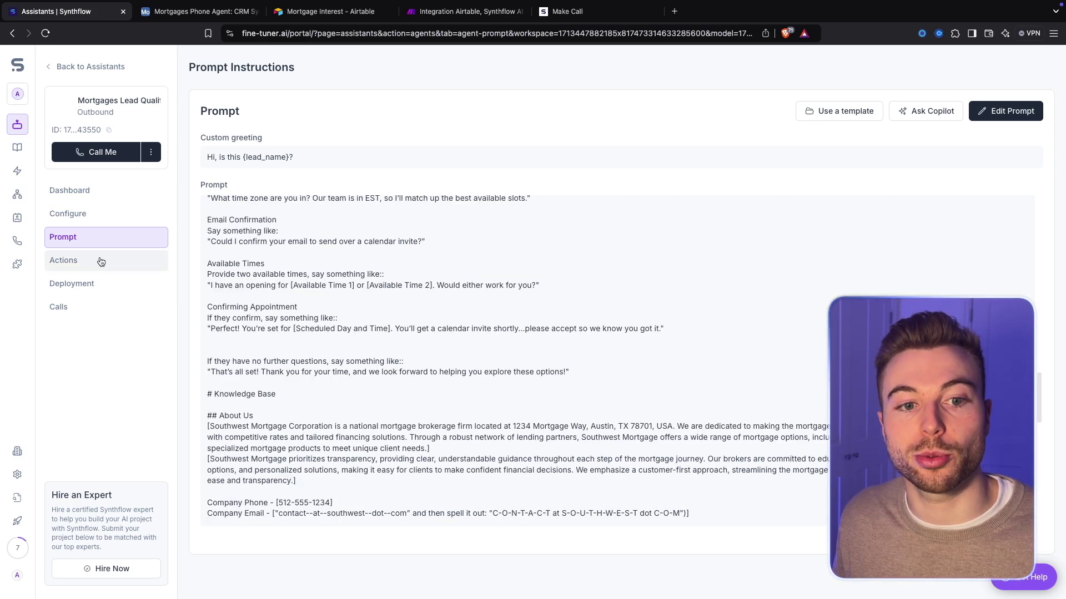
{"action": "left_click", "coordinate": [100, 259]}
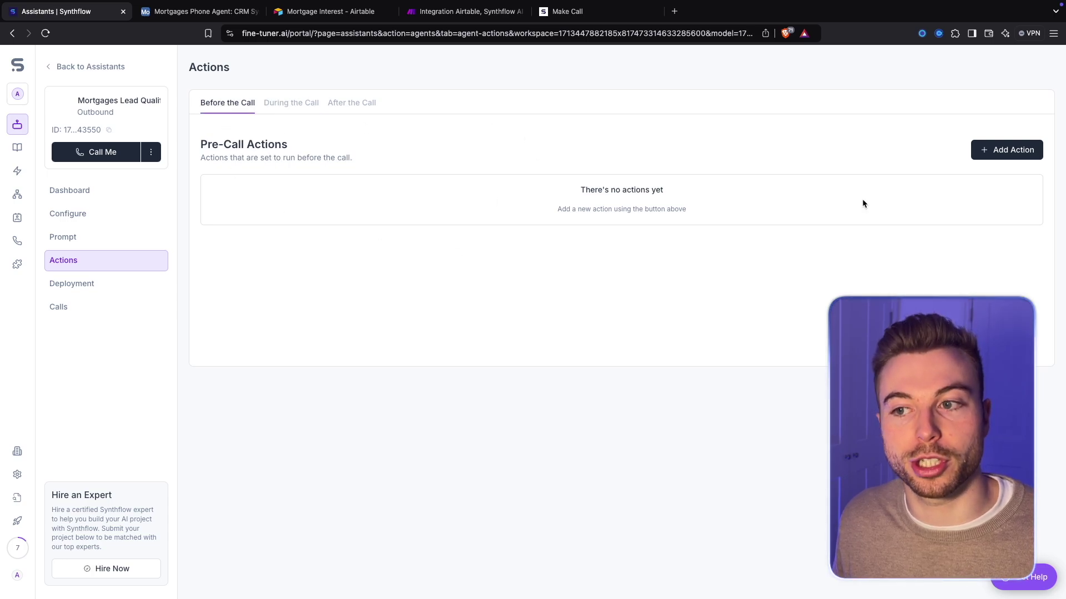
Attach a Real Time Booking in-call action for event 753704, then view the After the Call actions
{"action": "left_click", "coordinate": [293, 105]}
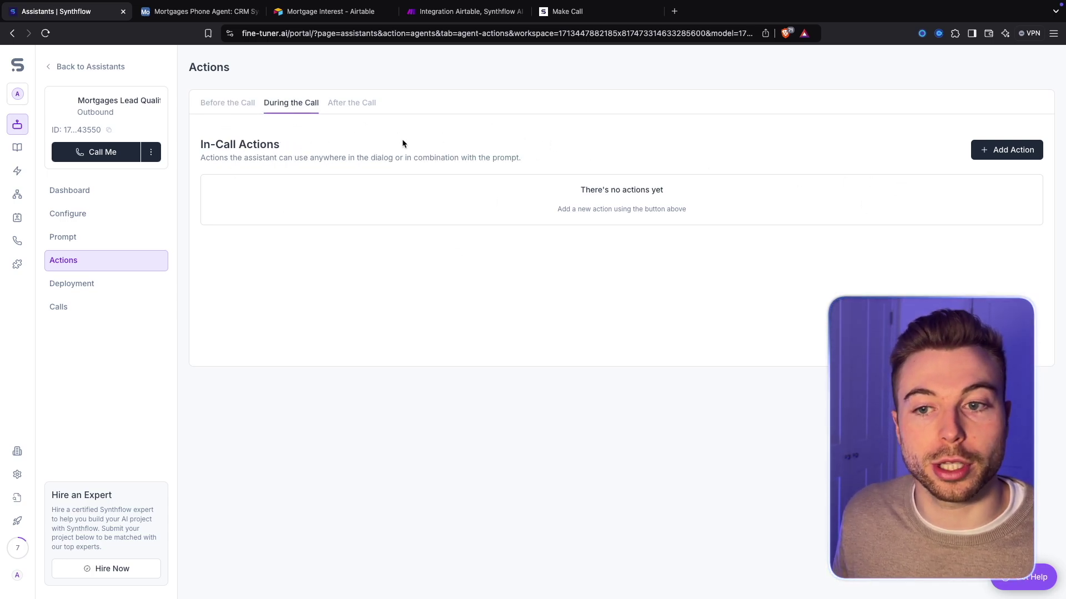
{"action": "left_click", "coordinate": [1007, 151]}
{"action": "left_click", "coordinate": [917, 192]}
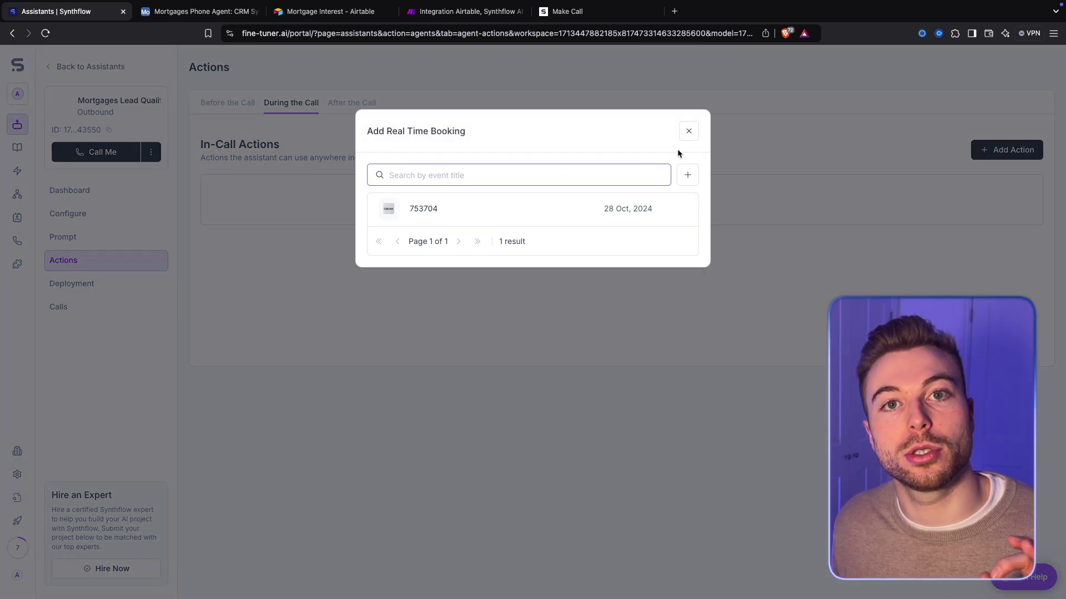
{"action": "left_click", "coordinate": [688, 177]}
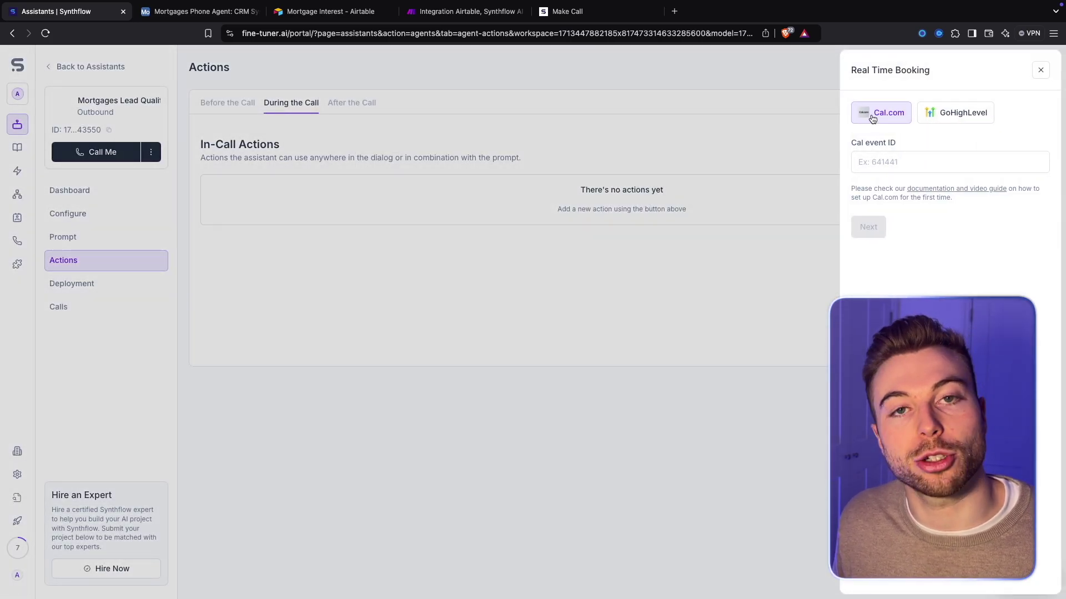
{"action": "left_click", "coordinate": [1040, 71]}
{"action": "left_click", "coordinate": [1007, 149]}
{"action": "left_click", "coordinate": [935, 177]}
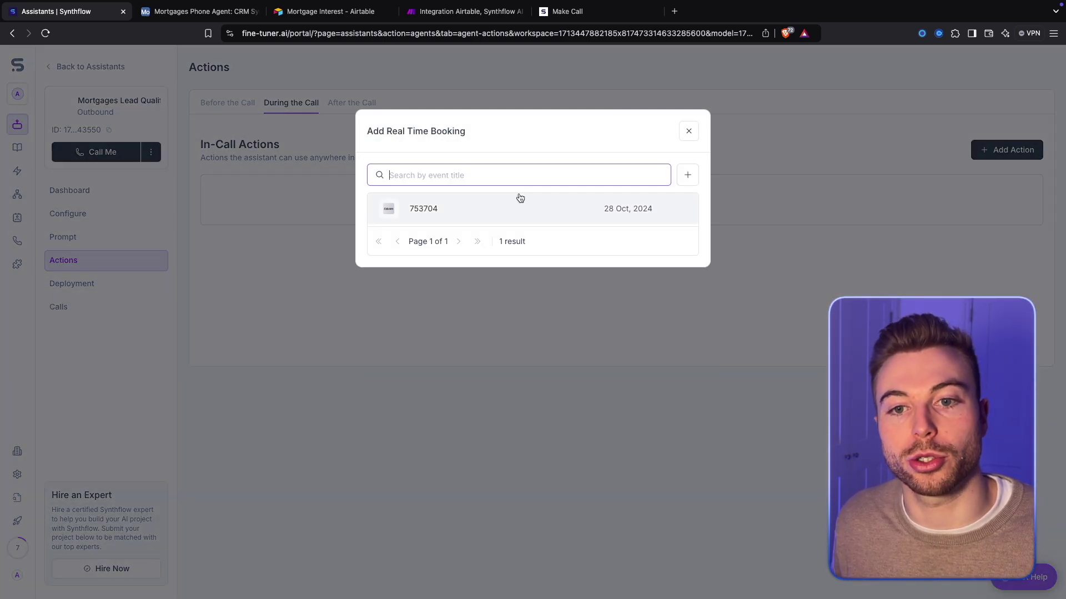
{"action": "left_click", "coordinate": [689, 132]}
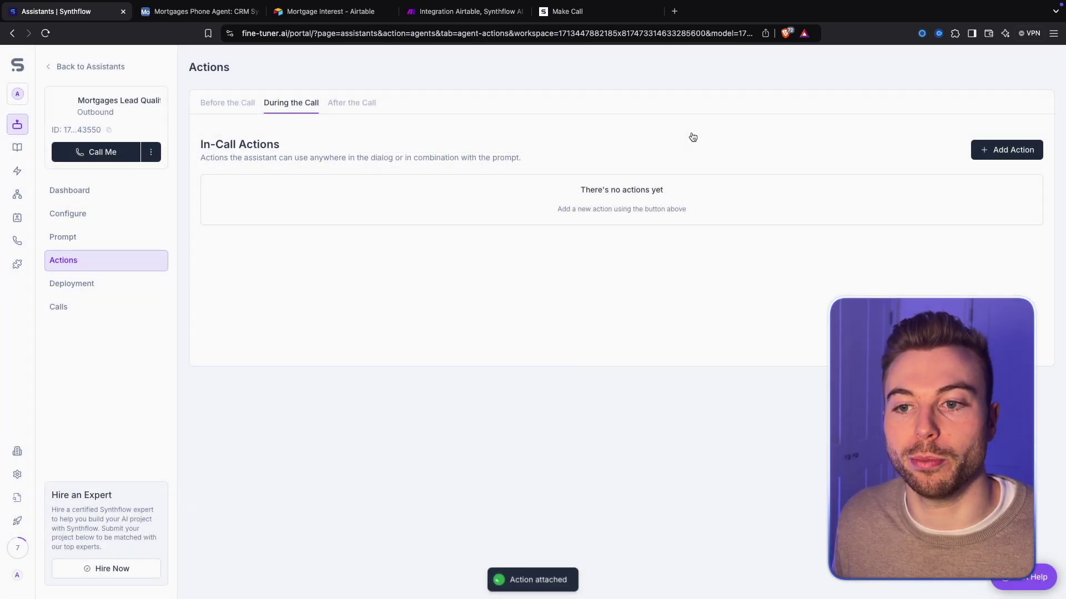
{"action": "left_click", "coordinate": [340, 101]}
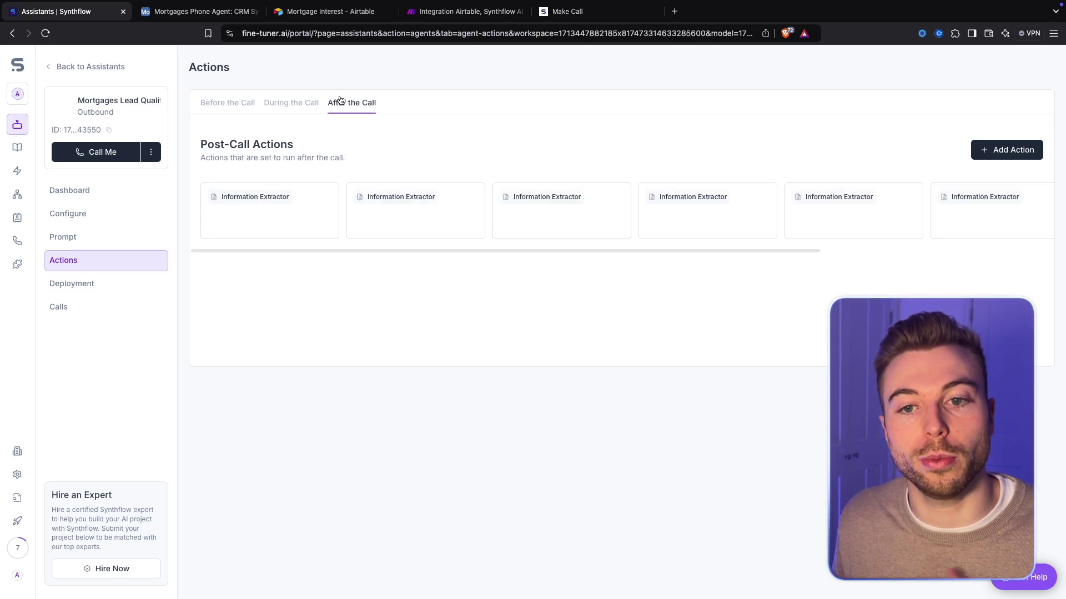
{"action": "left_click", "coordinate": [289, 194]}
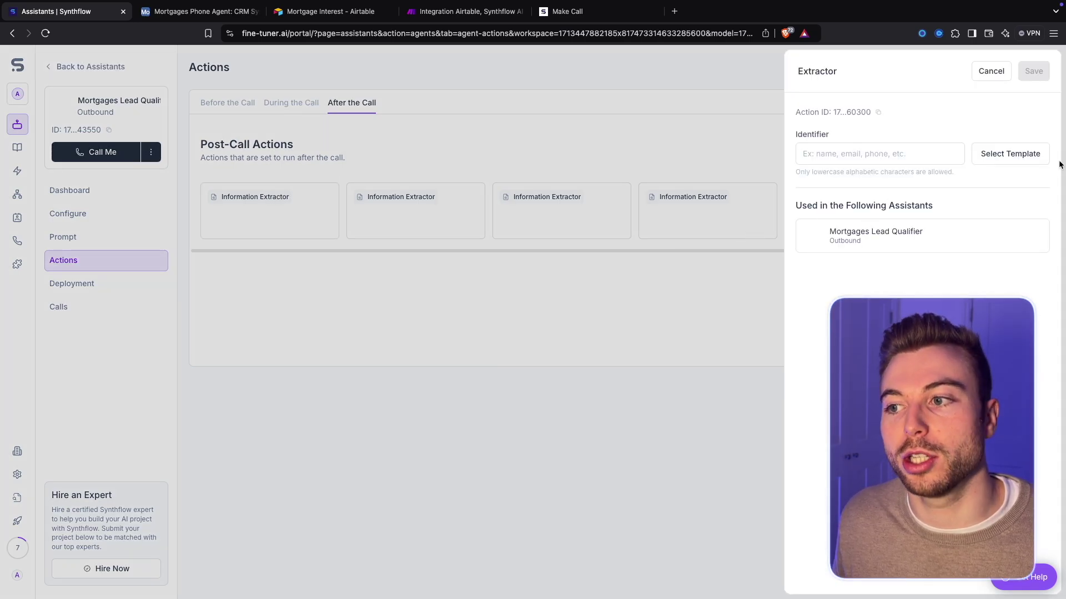
{"action": "left_click", "coordinate": [997, 159]}
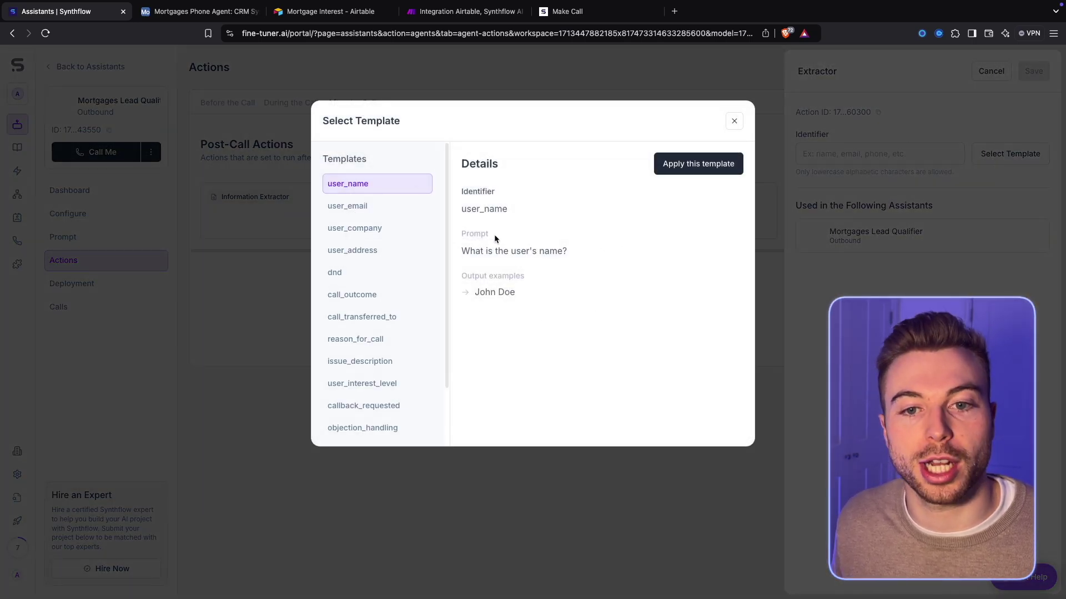
{"action": "scroll", "coordinate": [370, 194], "scroll_direction": "down", "scroll_amount": 1}
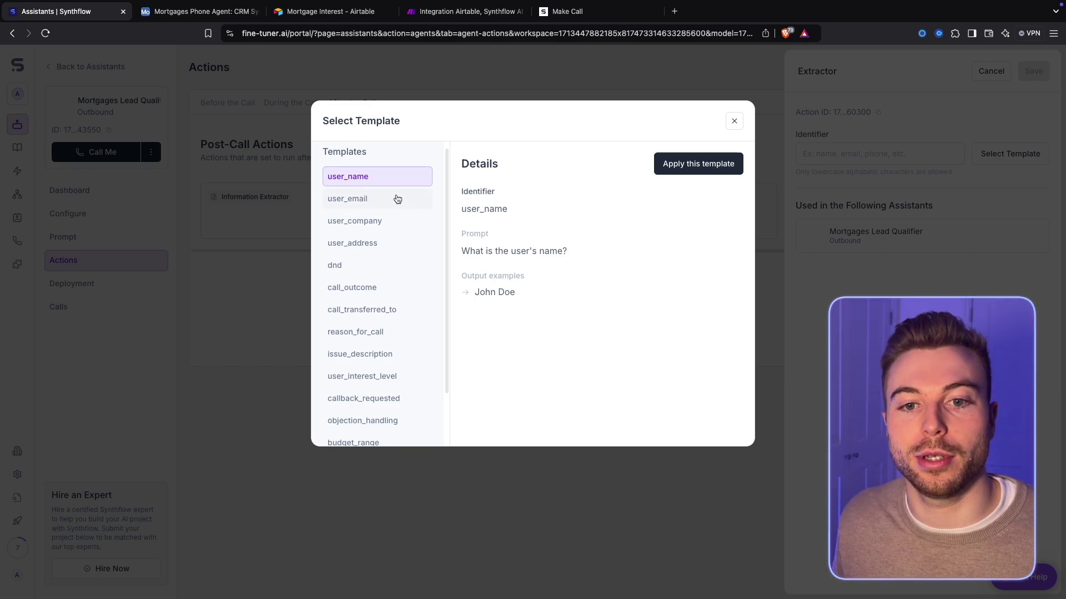
{"action": "scroll", "coordinate": [395, 221], "scroll_direction": "down", "scroll_amount": 2}
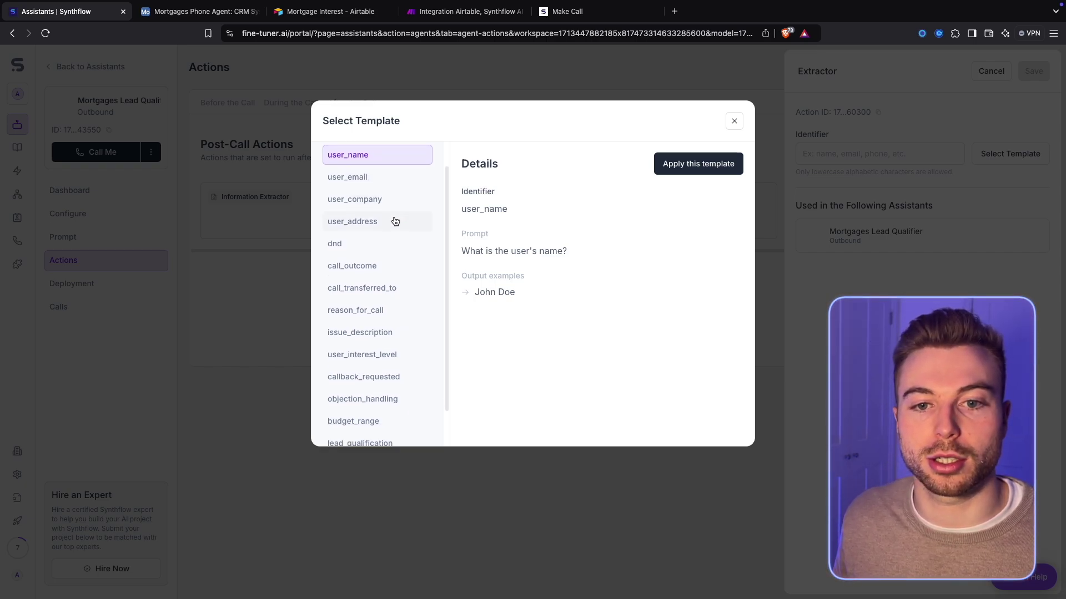
{"action": "scroll", "coordinate": [391, 222], "scroll_direction": "down", "scroll_amount": 3}
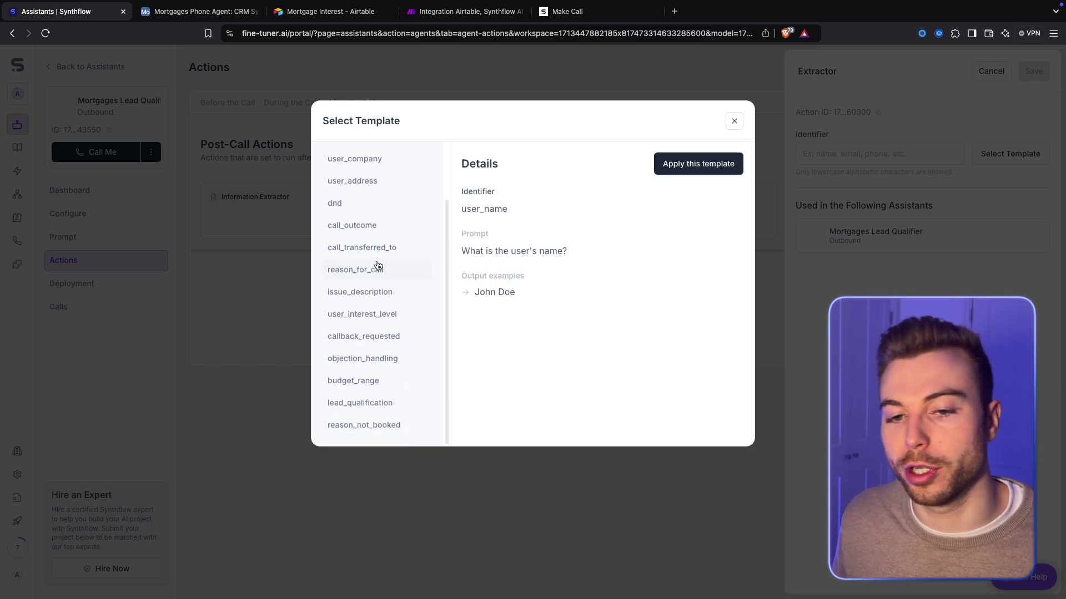
{"action": "left_click", "coordinate": [742, 123]}
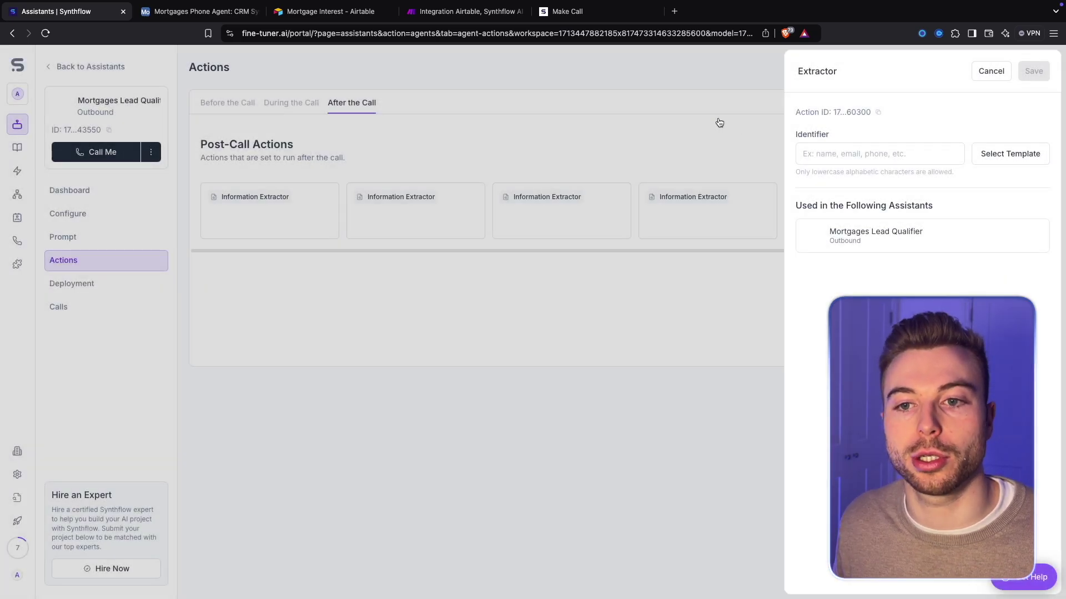
{"action": "left_click", "coordinate": [630, 136]}
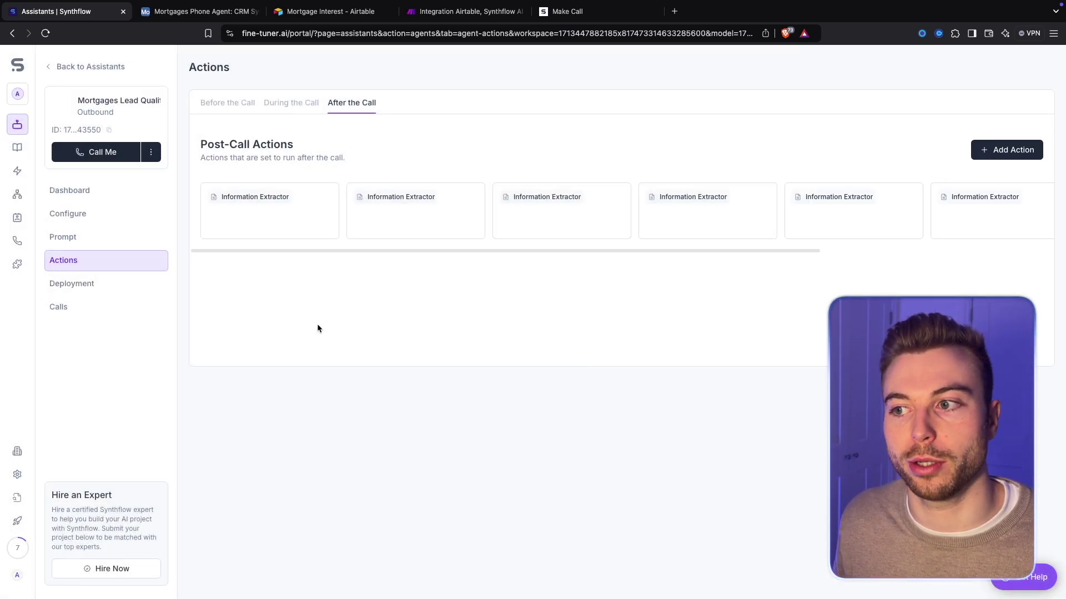
Confirm the Twilio integration is connected, then reopen the Mortgages Lead Qualifier assistant
{"action": "left_click", "coordinate": [75, 283]}
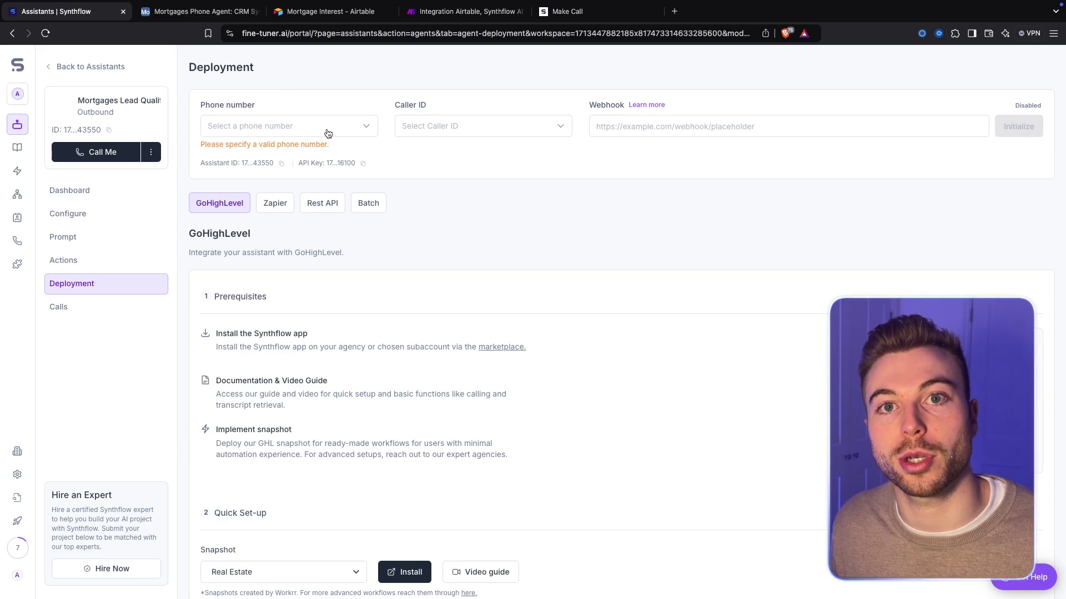
{"action": "left_click", "coordinate": [17, 265]}
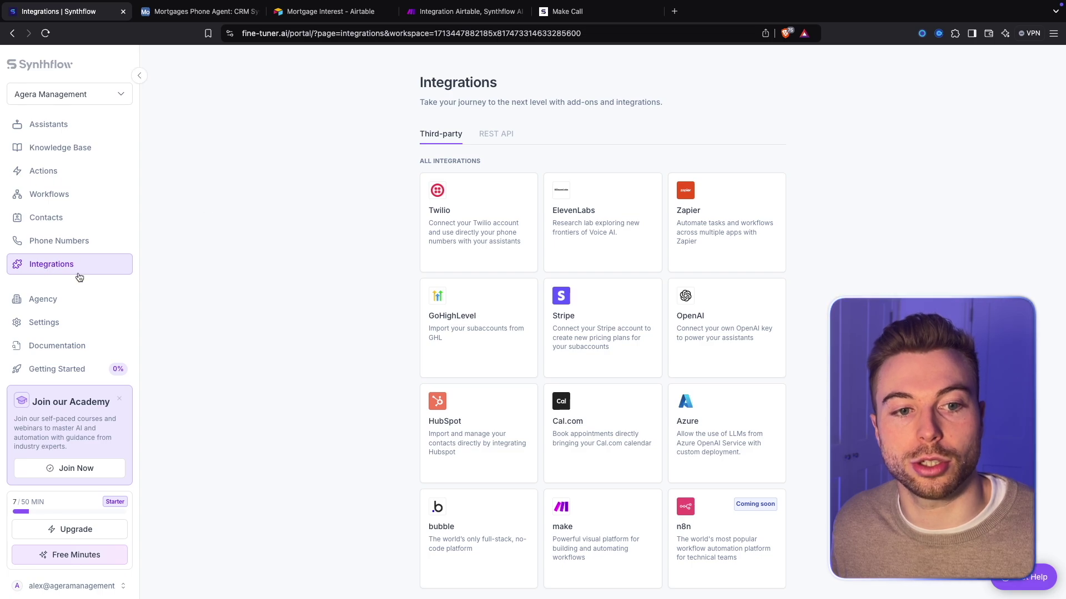
{"action": "left_click", "coordinate": [460, 210]}
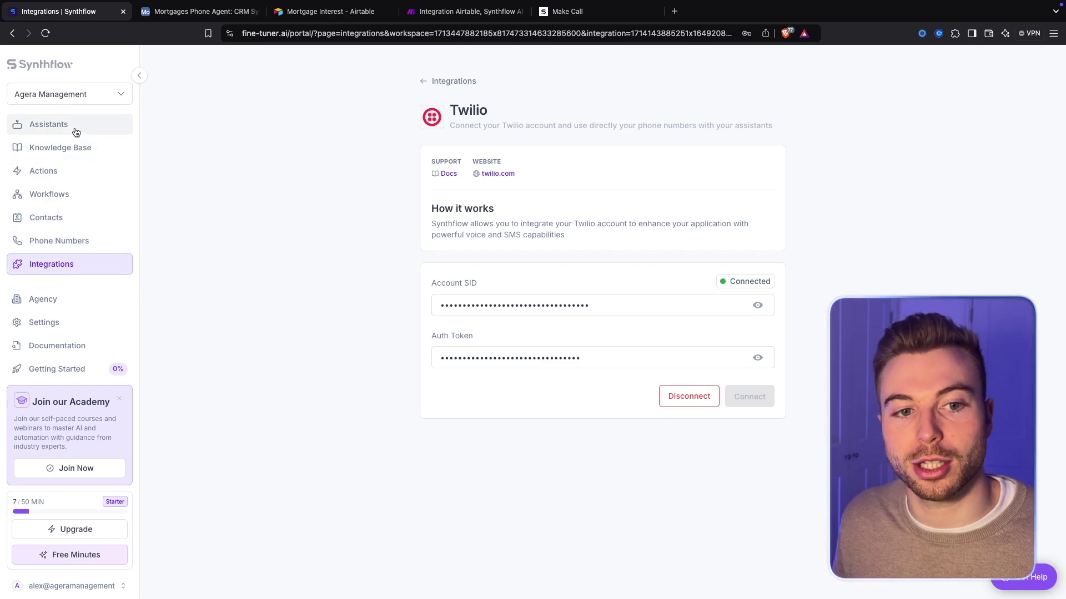
{"action": "left_click", "coordinate": [74, 131]}
{"action": "left_click", "coordinate": [232, 136]}
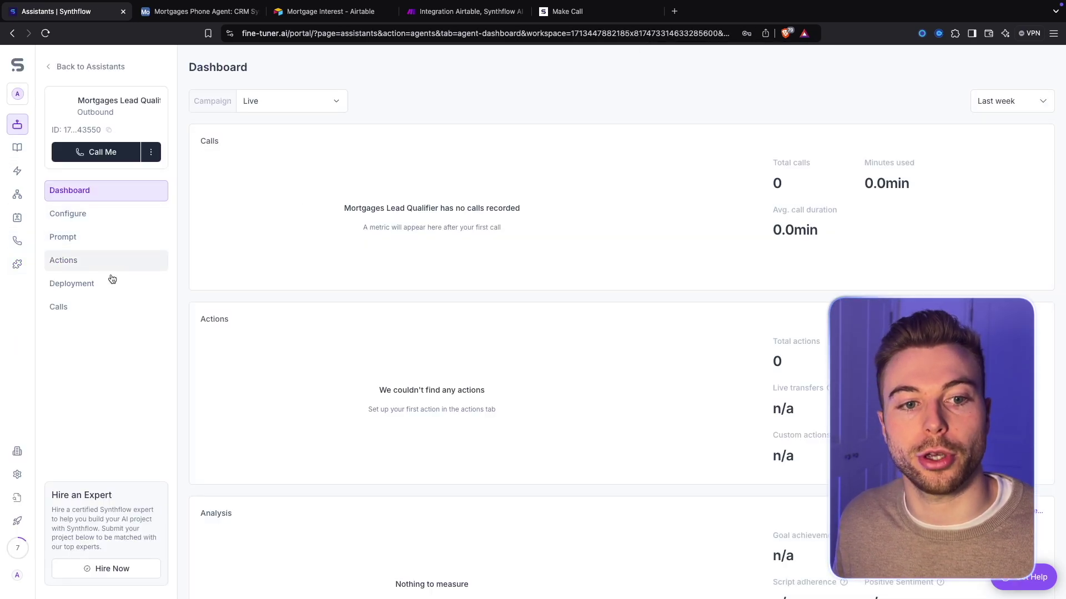
Attach a phone number in the assistant's Deployment settings and return to the Make scenario
{"action": "left_click", "coordinate": [109, 293]}
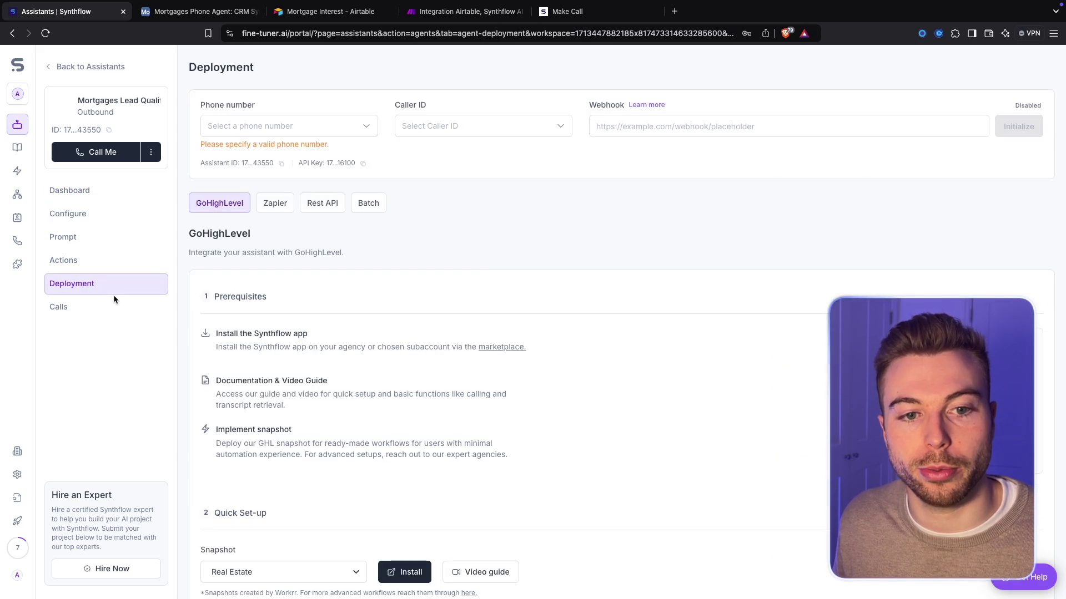
{"action": "left_click", "coordinate": [333, 124]}
{"action": "left_click", "coordinate": [289, 149]}
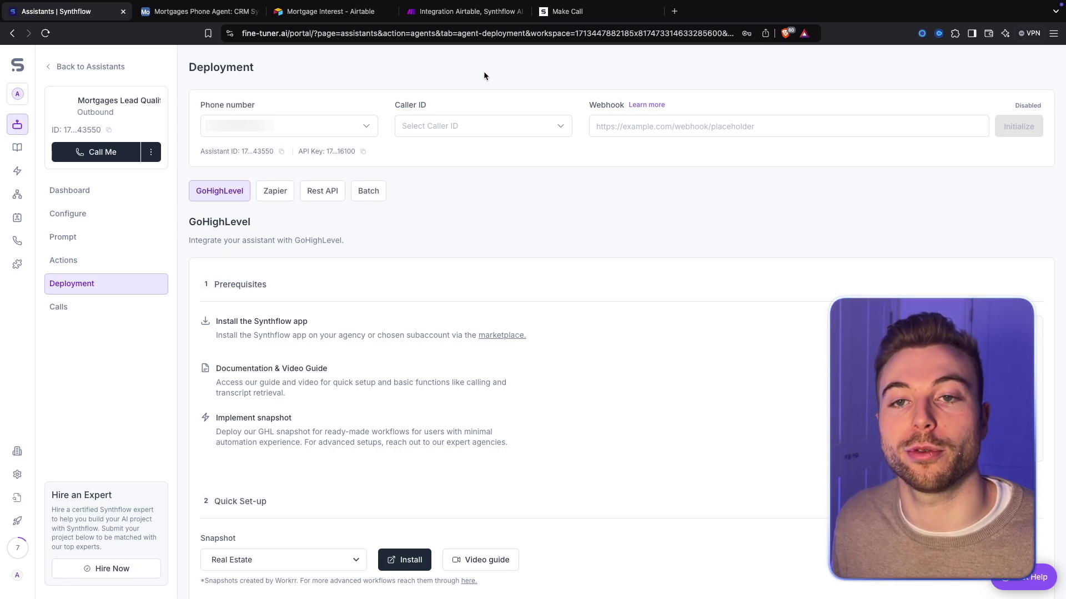
{"action": "left_click", "coordinate": [461, 20]}
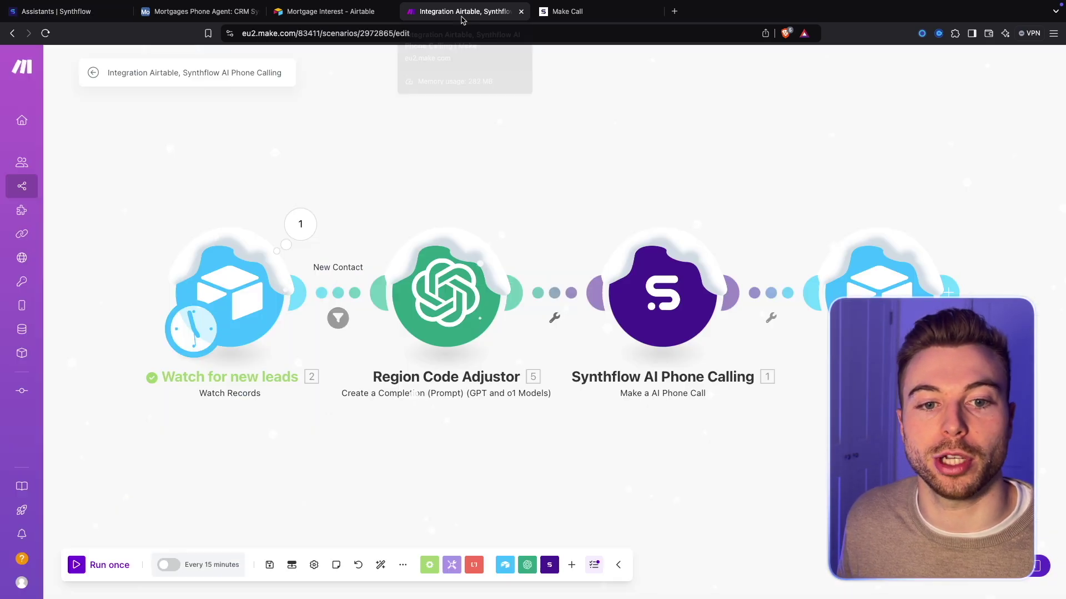
Add a Custom webhook module using the existing Synthflow mortgage hook, copy its URL, and start listening
{"action": "left_click", "coordinate": [334, 138]}
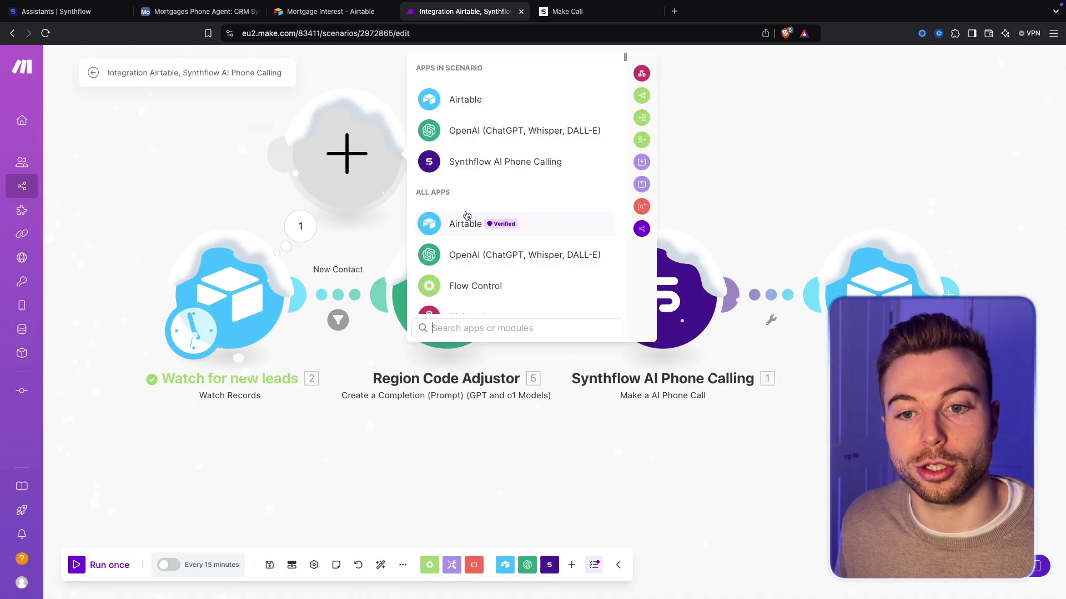
{"action": "scroll", "coordinate": [475, 290], "scroll_direction": "down", "scroll_amount": 1}
{"action": "type", "text": "web"}
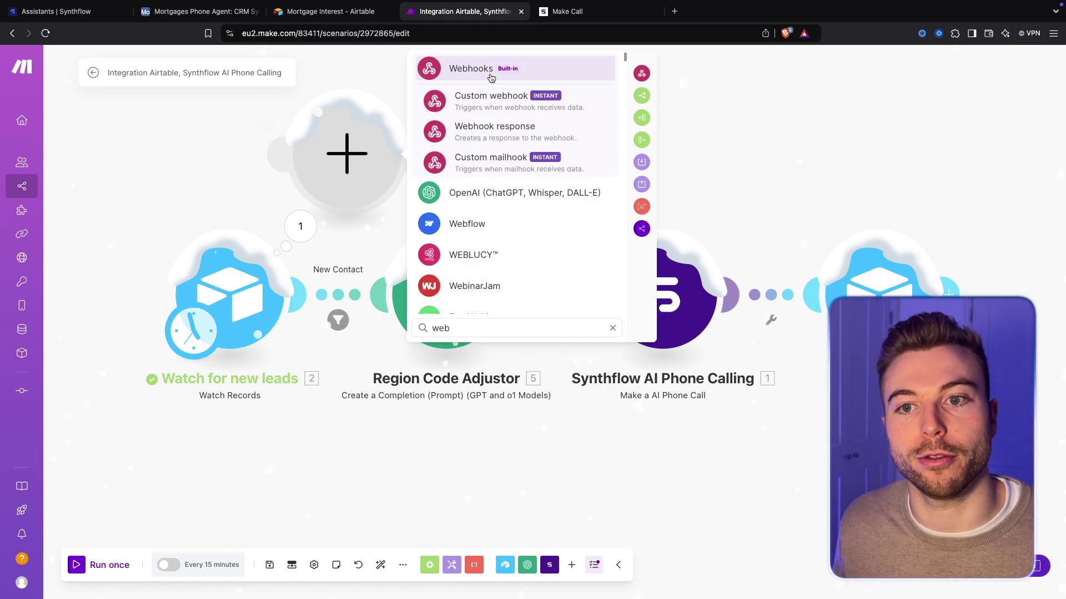
{"action": "left_click", "coordinate": [477, 99]}
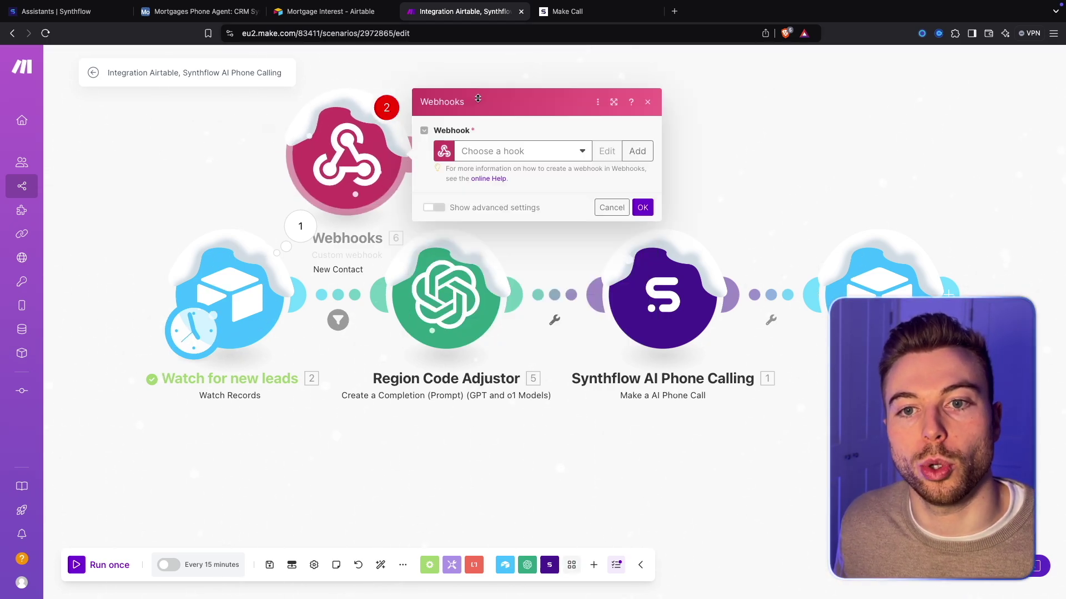
{"action": "left_click", "coordinate": [547, 151]}
{"action": "left_click", "coordinate": [522, 173]}
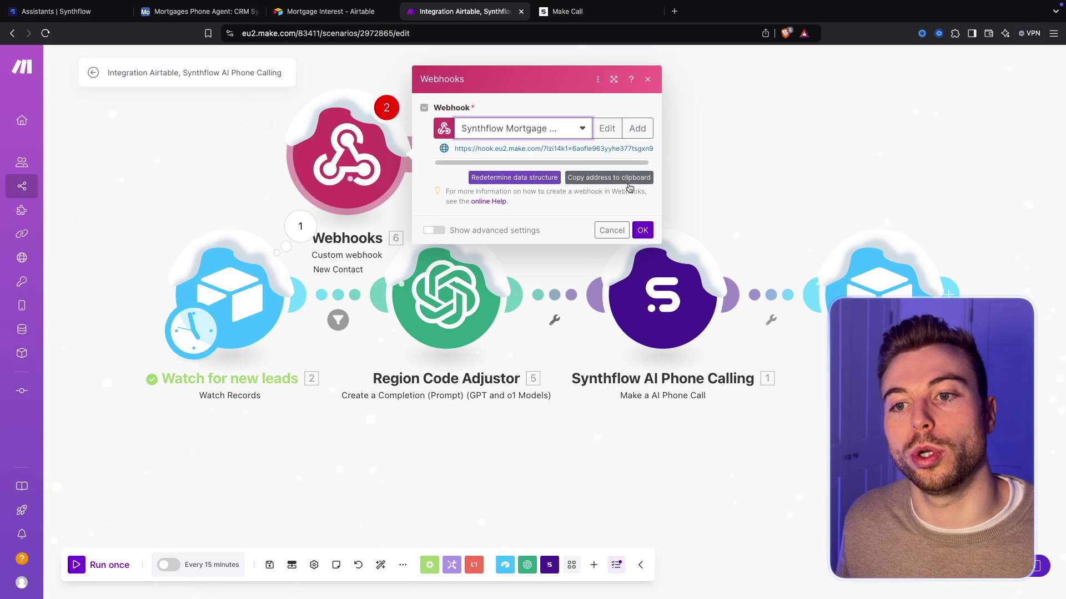
{"action": "left_click", "coordinate": [512, 177]}
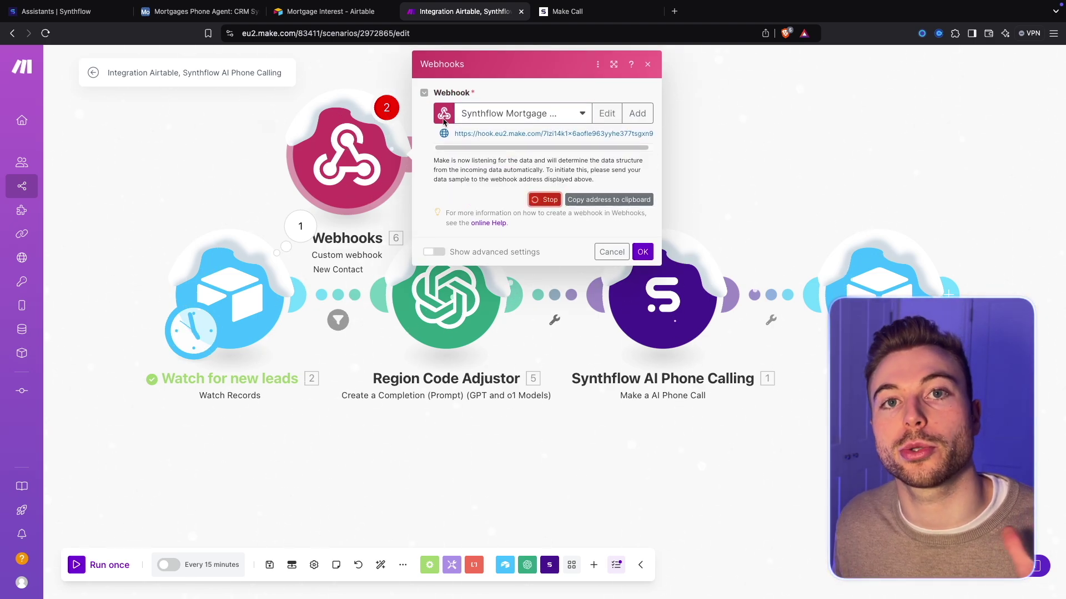
{"action": "left_click", "coordinate": [89, 11]}
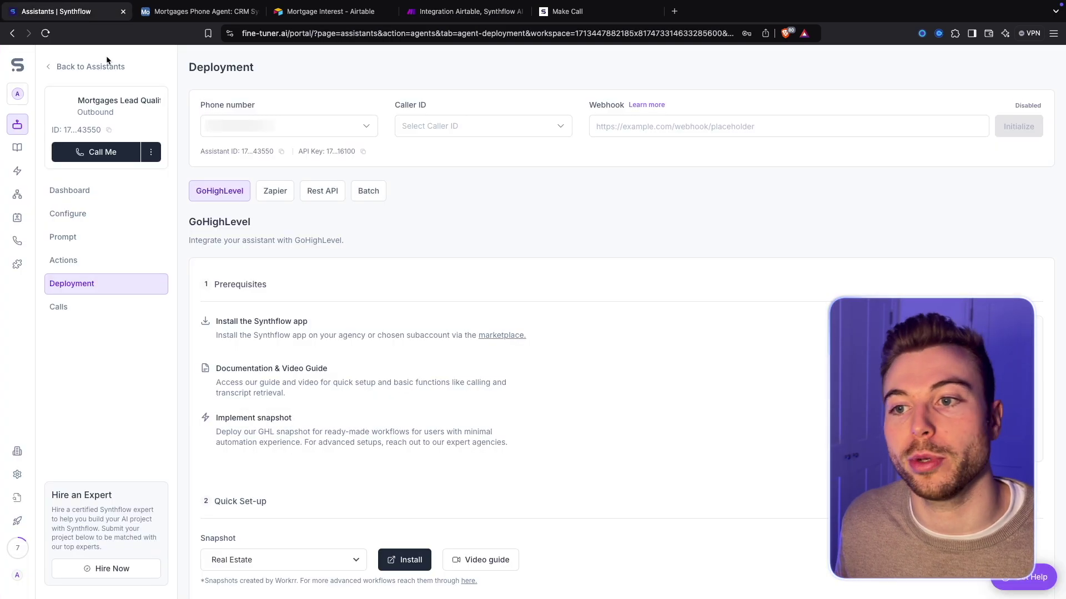
Paste the Make hook URL into Synthflow's deployment Webhook field and initialize it
{"action": "left_click", "coordinate": [702, 126]}
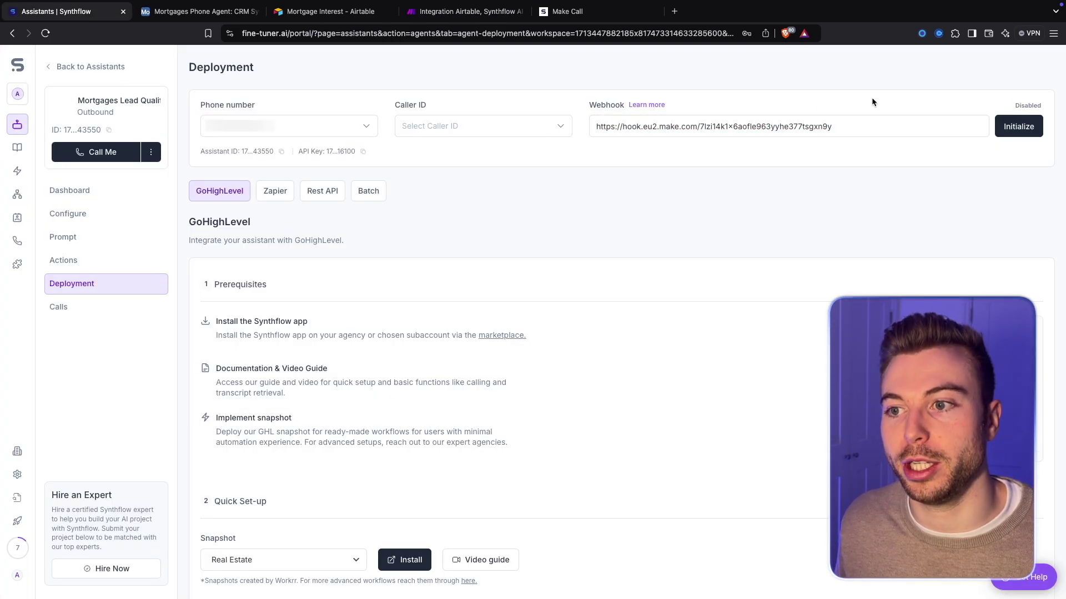
{"action": "left_click", "coordinate": [1018, 126]}
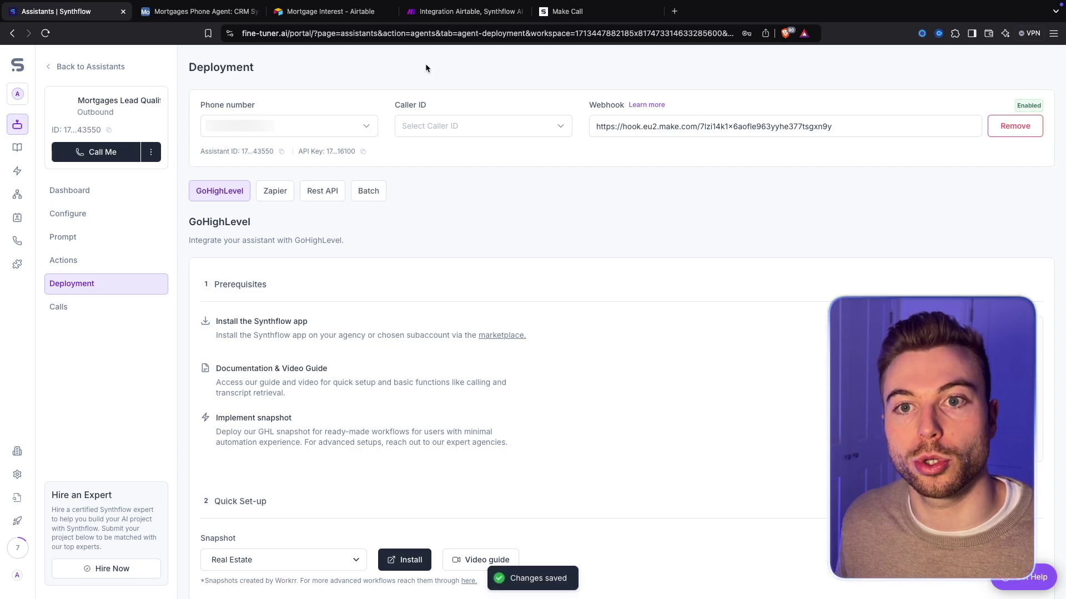
{"action": "left_click", "coordinate": [465, 11]}
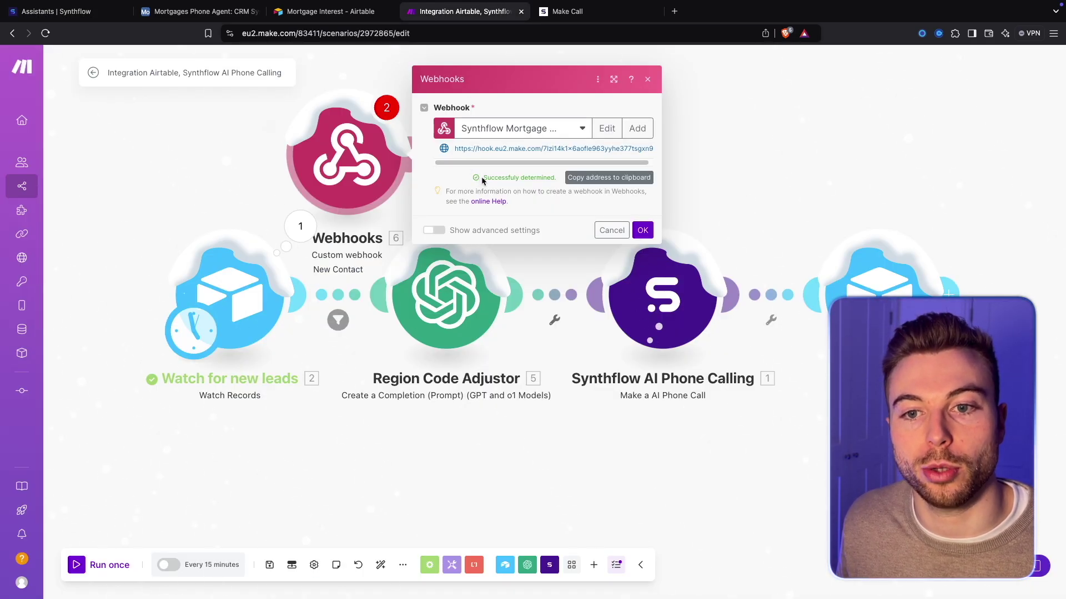
Close the webhook settings and delete the Webhooks module from the scenario
{"action": "left_click", "coordinate": [411, 142]}
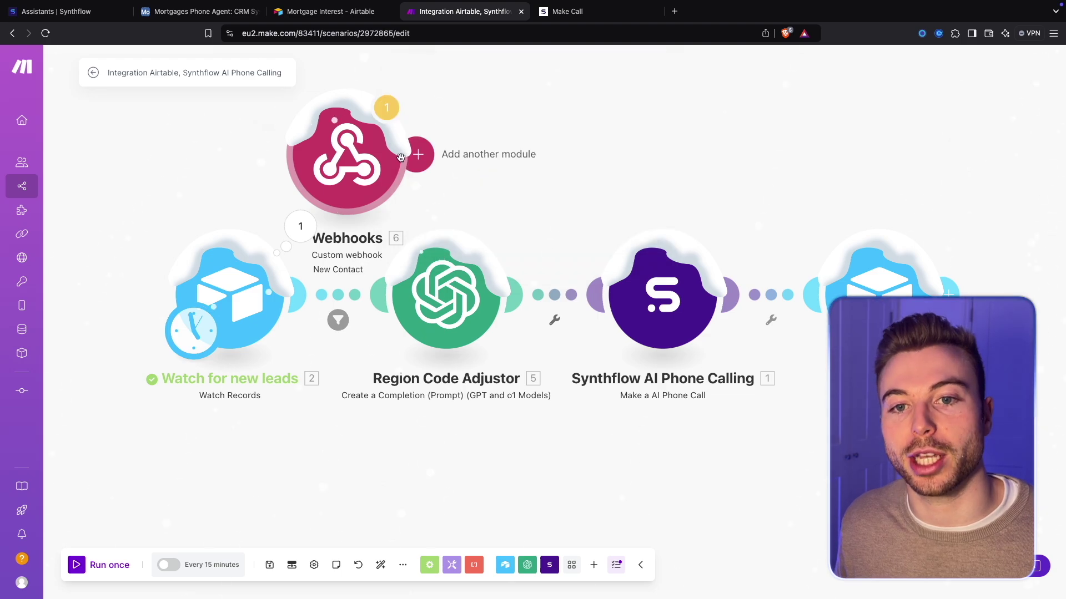
{"action": "right_click", "coordinate": [371, 163]}
{"action": "left_click", "coordinate": [416, 297]}
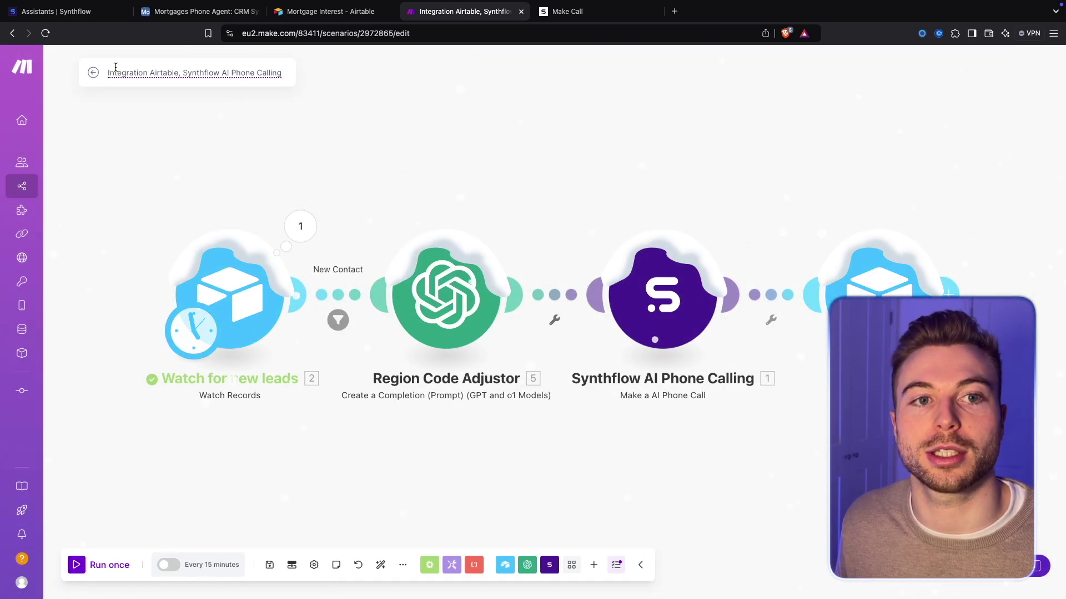
Set the Synthflow AI Phone Calling module's Model to the copied assistant ID and save
{"action": "left_click", "coordinate": [90, 16]}
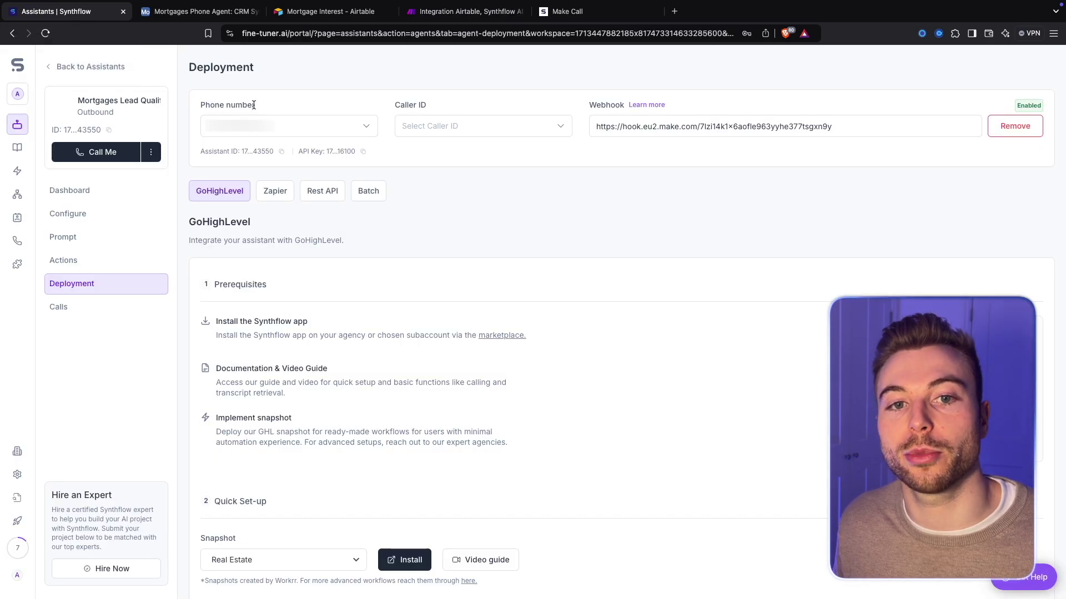
{"action": "left_click", "coordinate": [284, 158]}
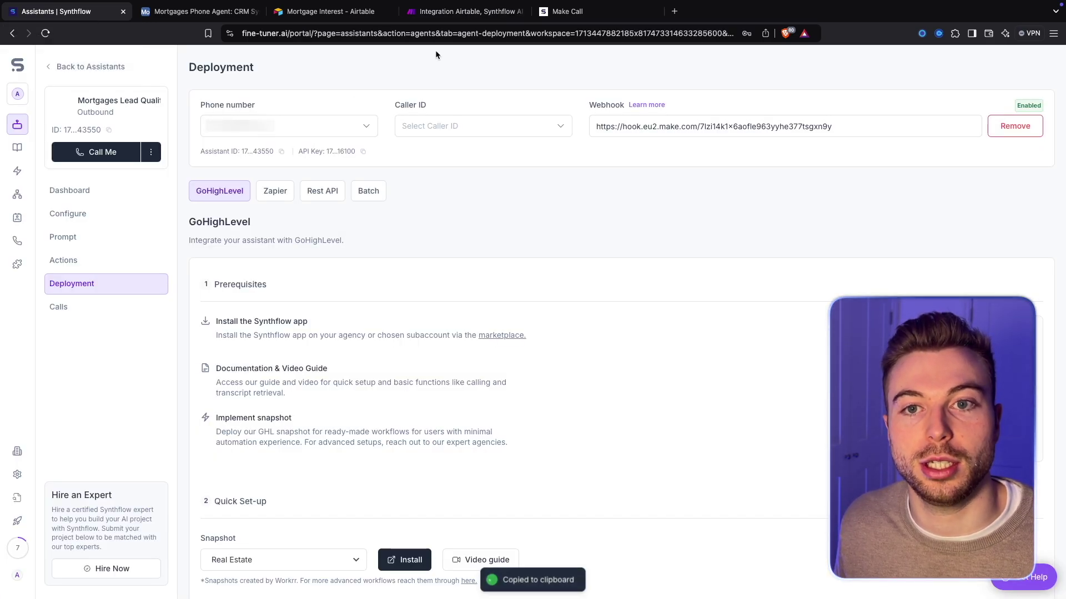
{"action": "left_click", "coordinate": [465, 11]}
{"action": "left_click", "coordinate": [676, 280]}
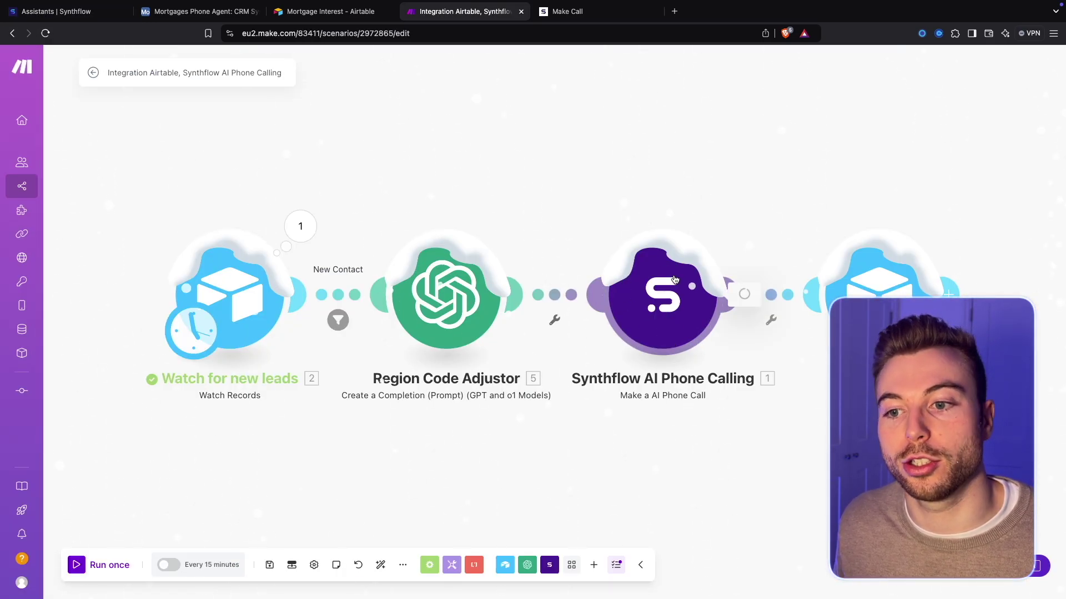
{"action": "left_click", "coordinate": [828, 187]}
{"action": "key", "text": "ctrl+a"}
{"action": "key", "text": "ctrl+v"}
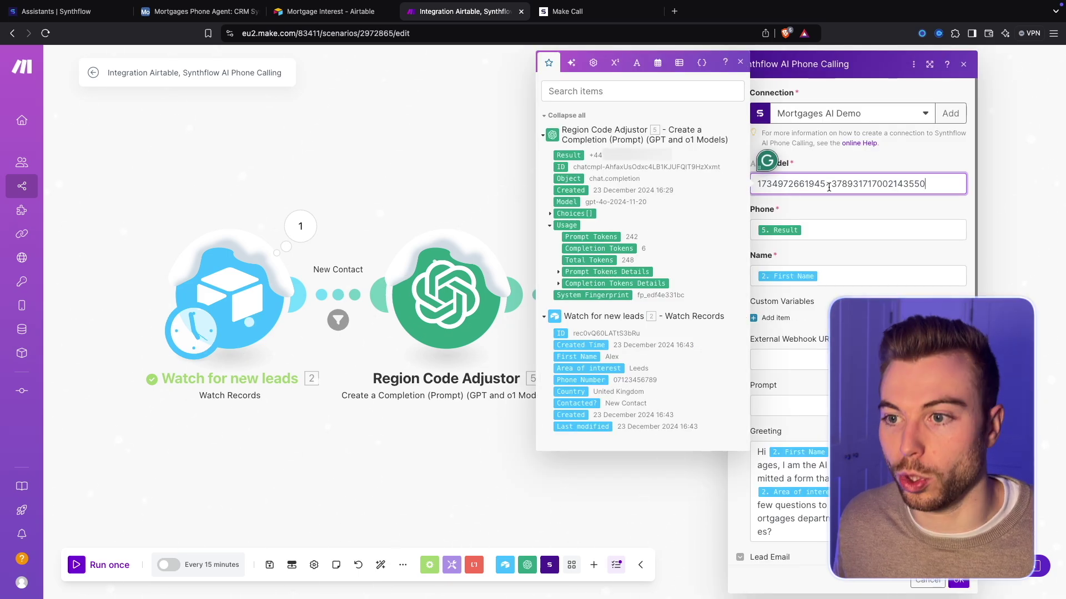
{"action": "left_click", "coordinate": [870, 388]}
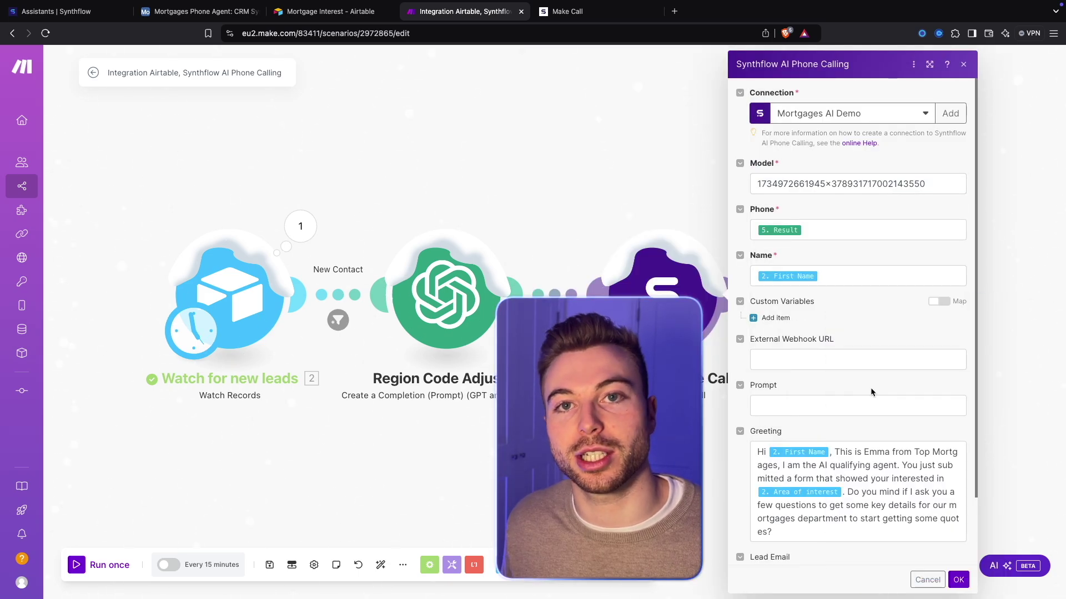
{"action": "left_click", "coordinate": [959, 580]}
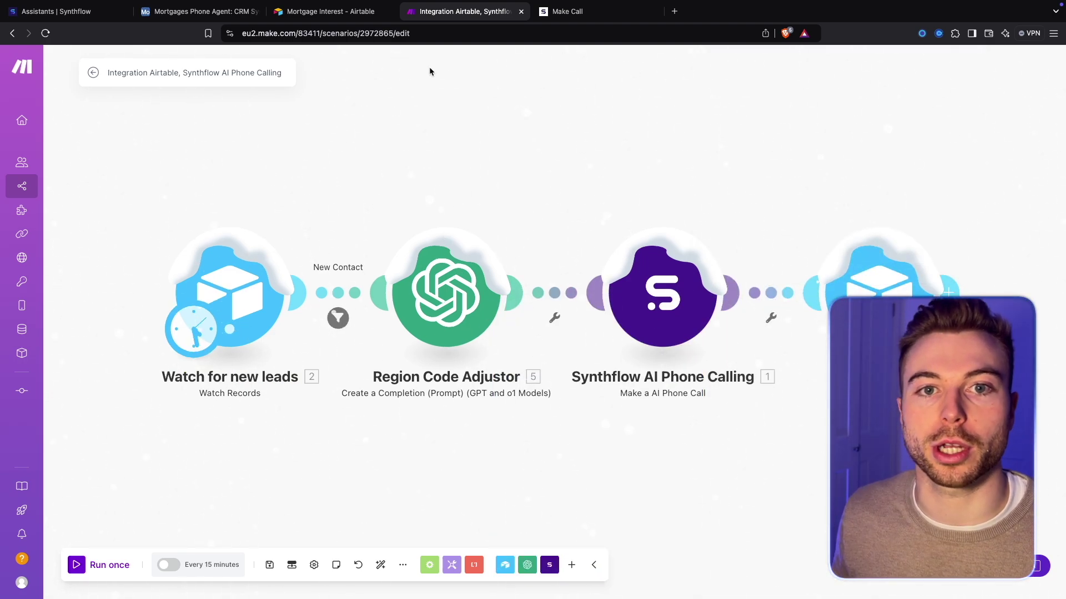
{"action": "left_click", "coordinate": [314, 11]}
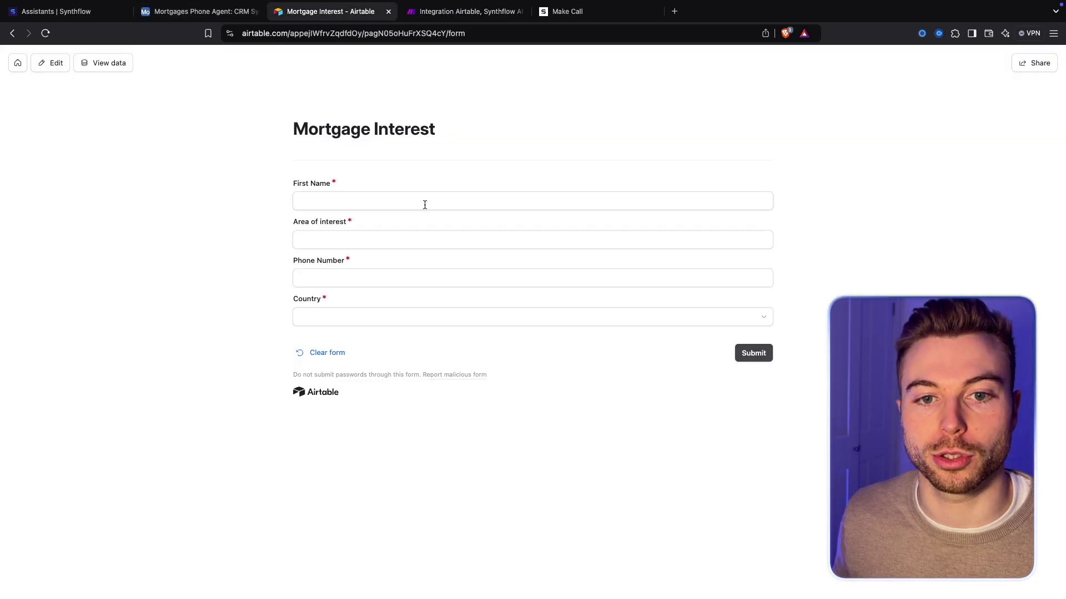
Fill the Mortgage Interest form with the lead's first name, London, and United Kingdom
{"action": "left_click", "coordinate": [424, 204]}
{"action": "type", "text": "Alex"}
{"action": "left_click", "coordinate": [302, 240]}
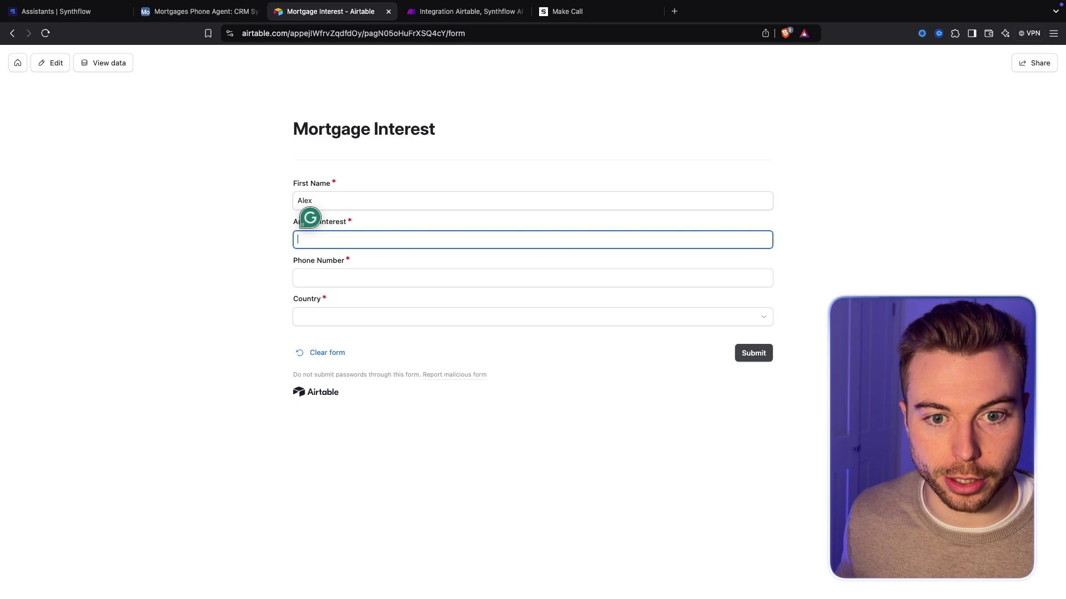
{"action": "type", "text": "London"}
{"action": "left_click", "coordinate": [303, 278]}
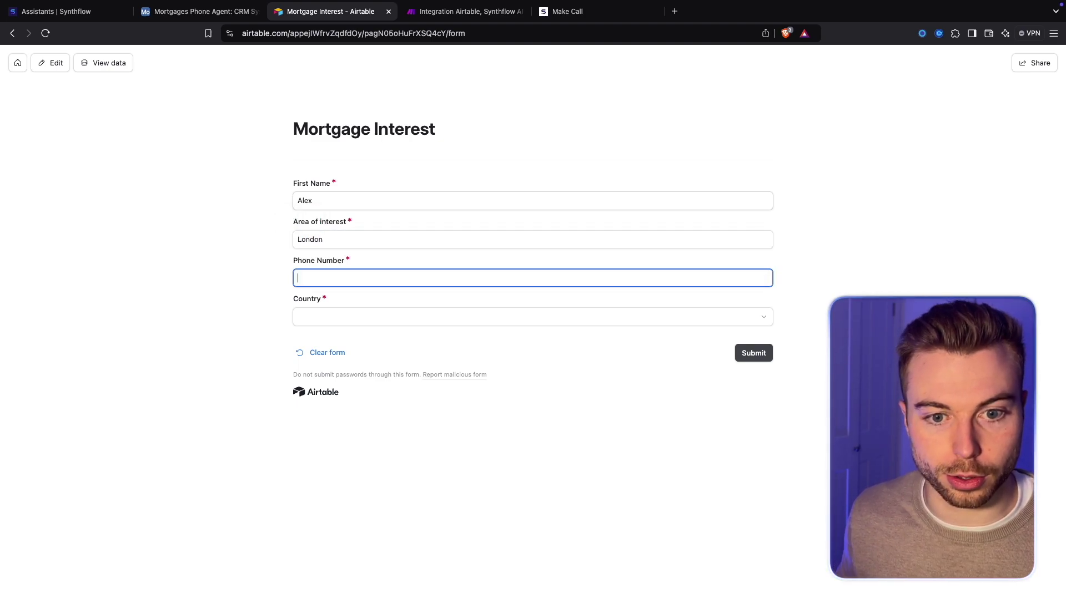
{"action": "left_click", "coordinate": [389, 317]}
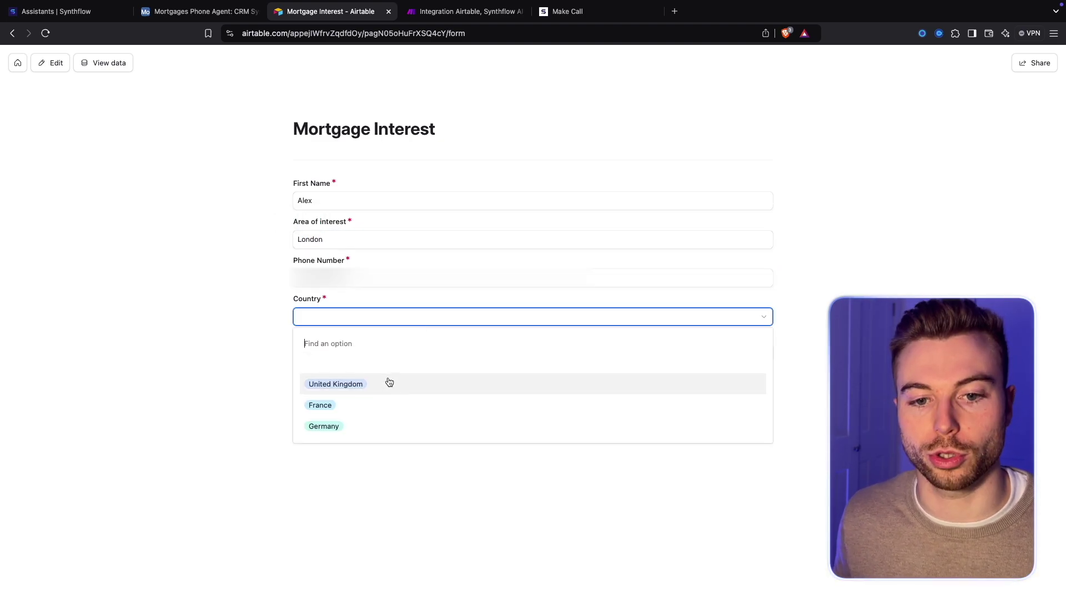
{"action": "left_click", "coordinate": [352, 390]}
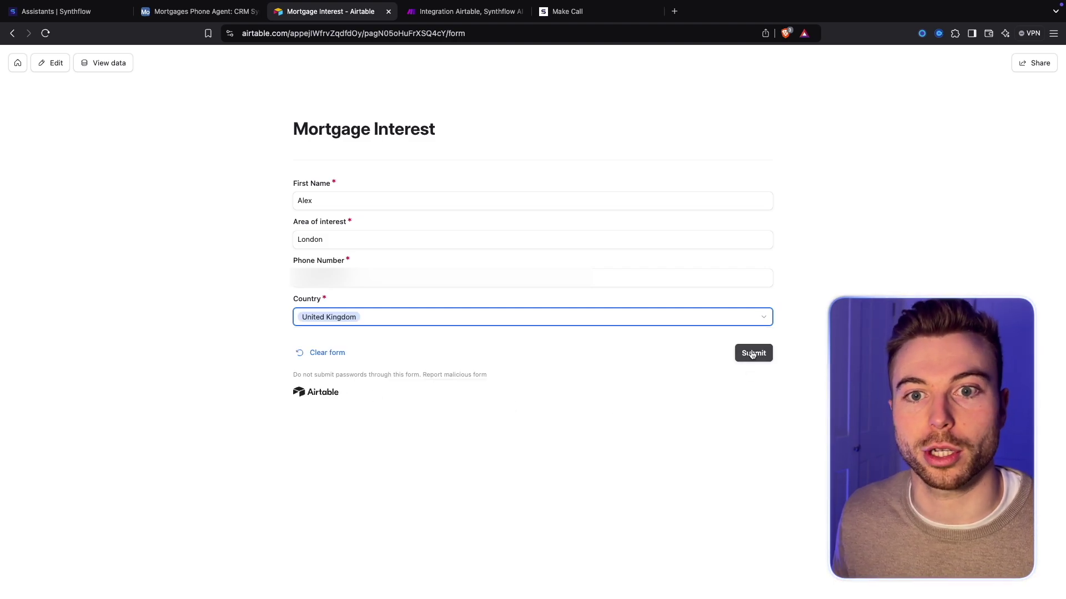
Submit the form and confirm the new London lead appears in the CRM grid
{"action": "left_click", "coordinate": [444, 11]}
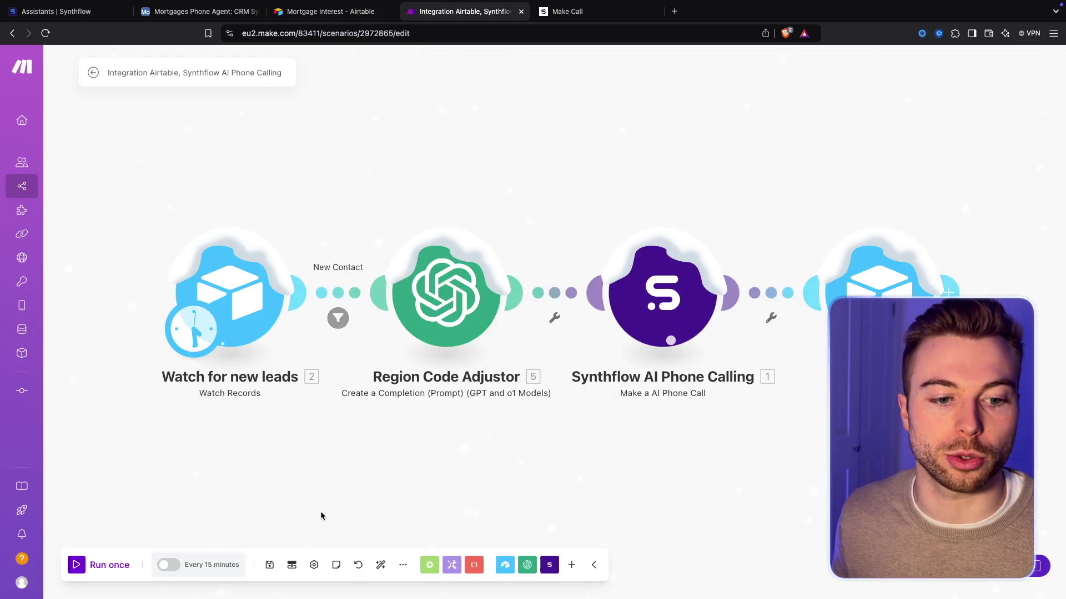
{"action": "left_click", "coordinate": [331, 19]}
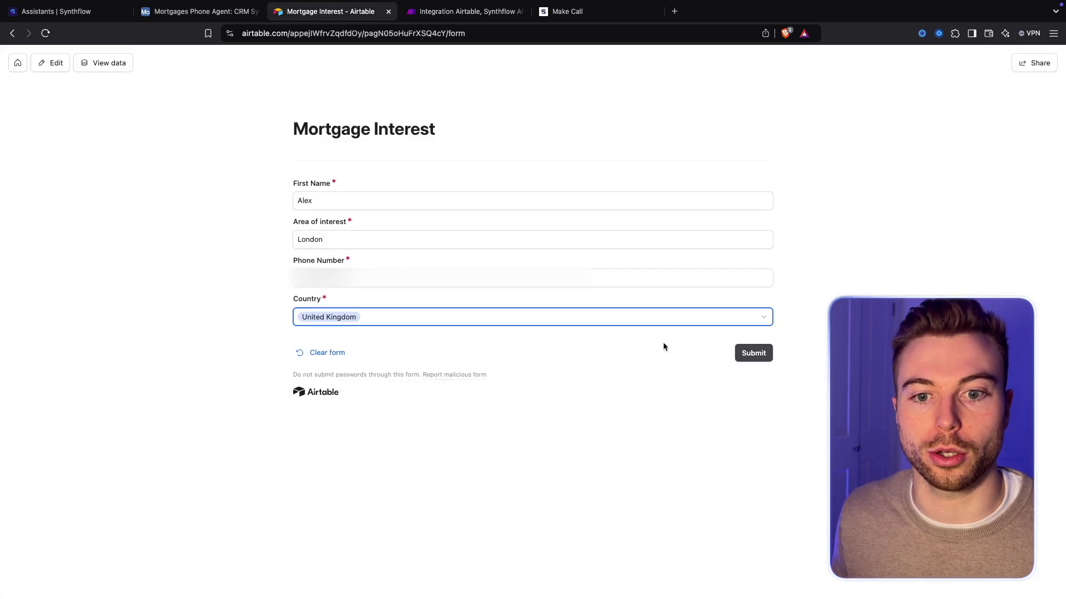
{"action": "left_click", "coordinate": [761, 355]}
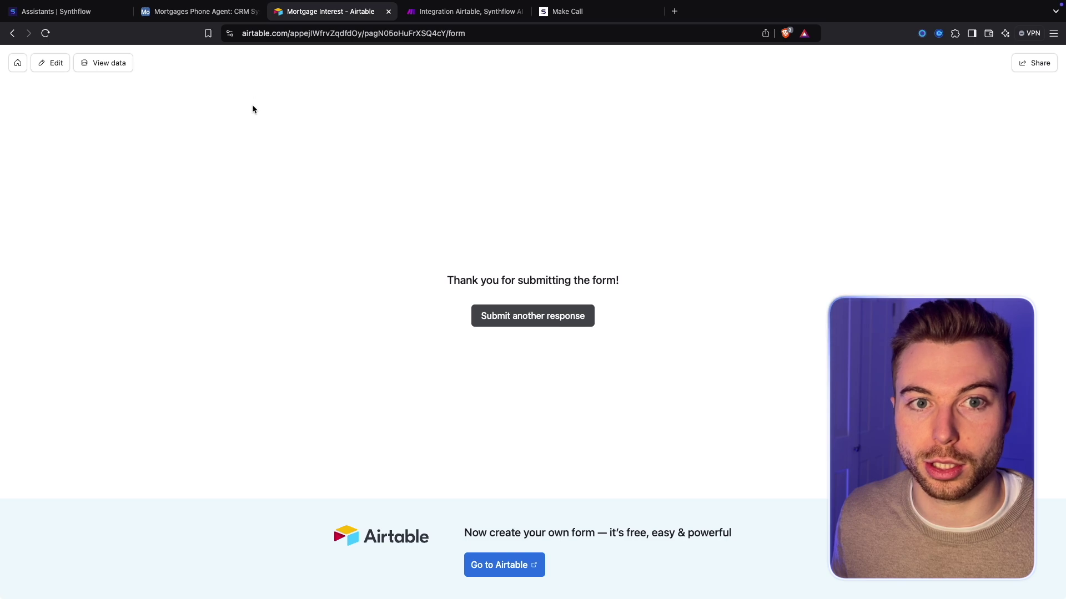
{"action": "left_click", "coordinate": [200, 16]}
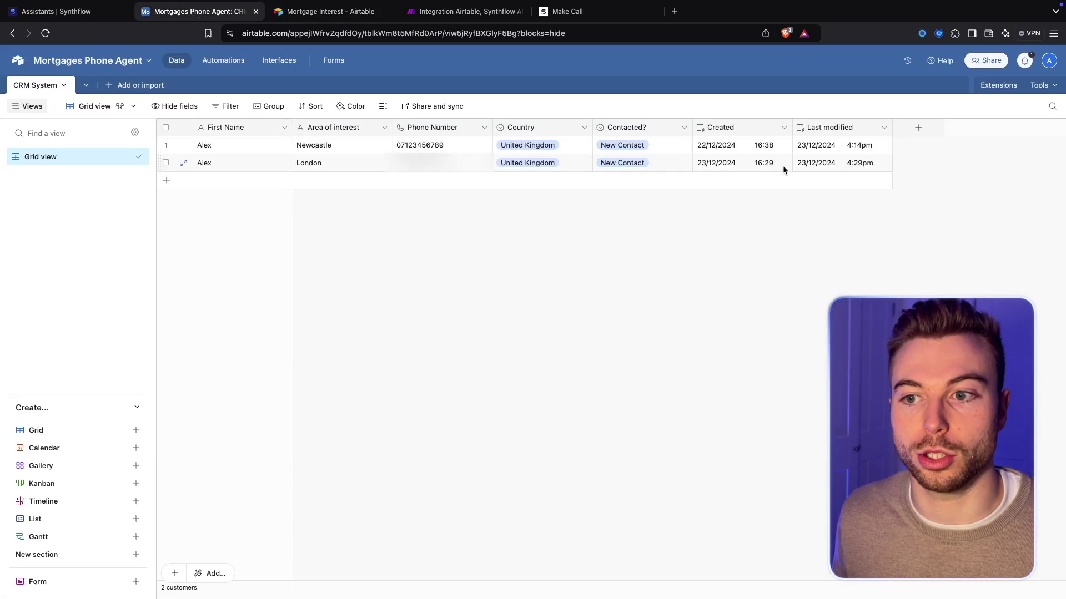
{"action": "left_click", "coordinate": [465, 12]}
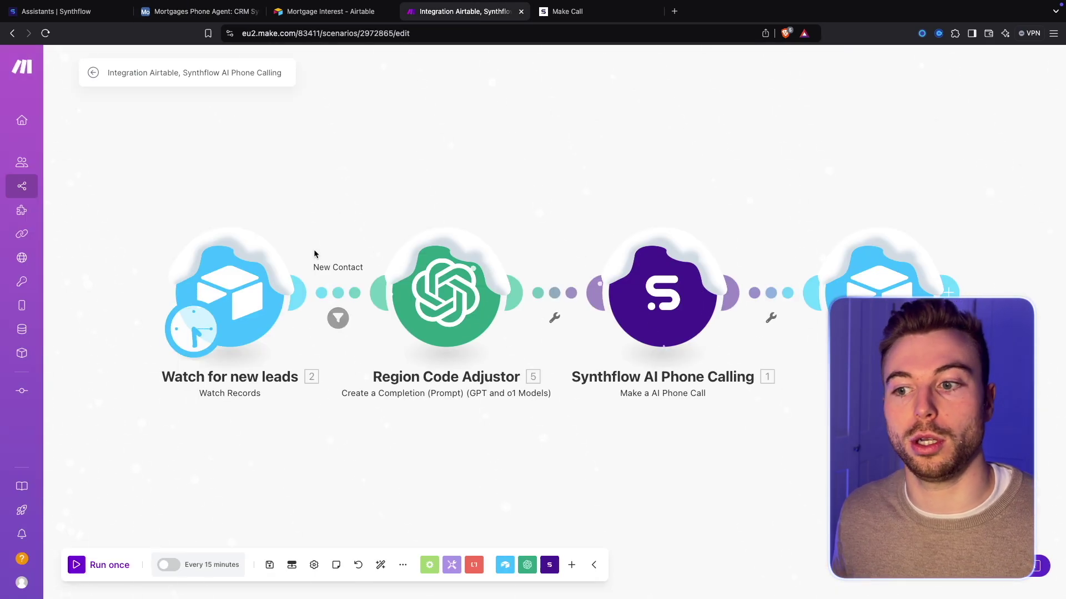
Run the scenario once and inspect the Region Code Adjustor's +44 number output
{"action": "left_click", "coordinate": [106, 570]}
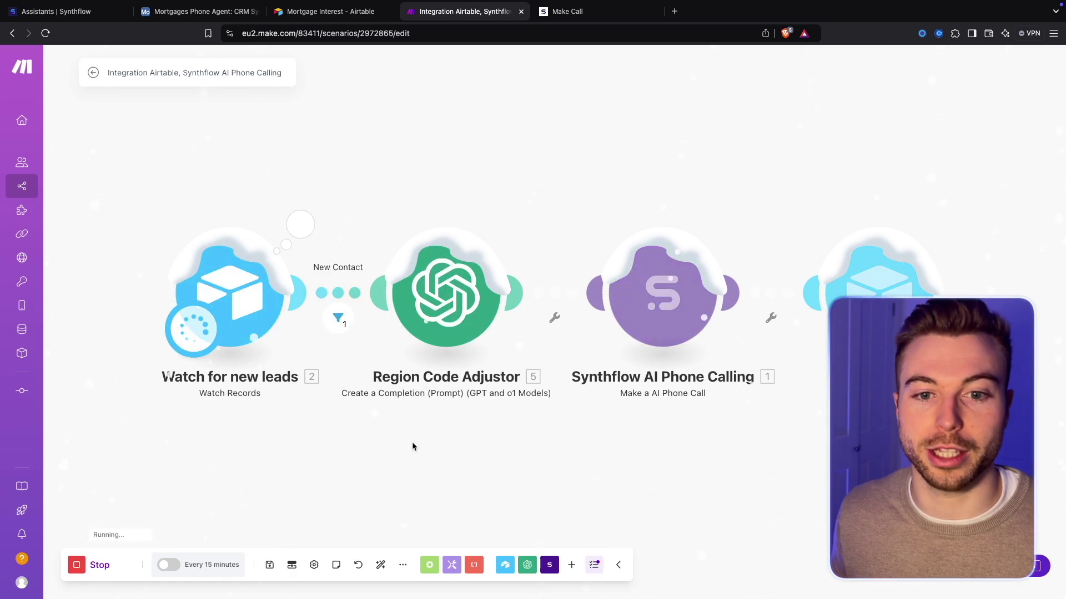
{"action": "left_click", "coordinate": [516, 225]}
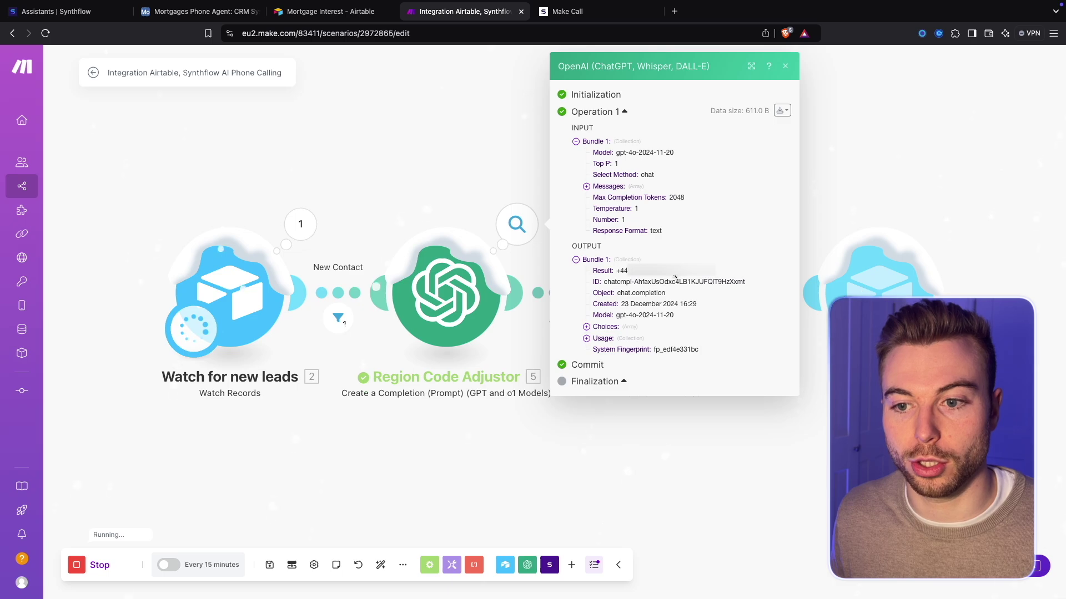
{"action": "left_click", "coordinate": [999, 126]}
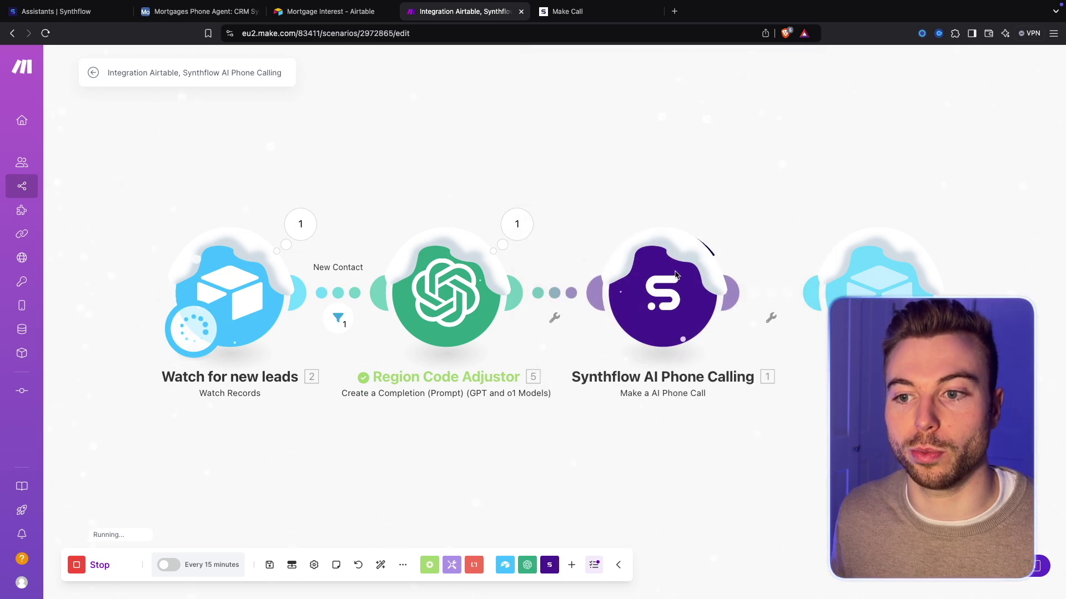